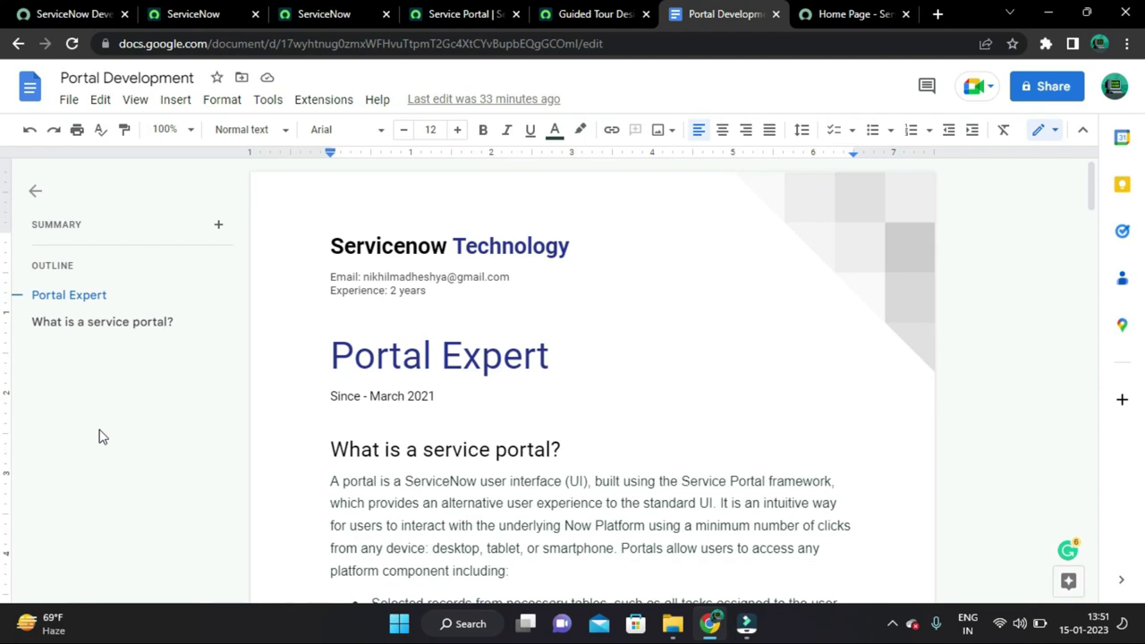
Read the document's section on what a service portal is, including the list of platform components it gives access to.
{"action": "scroll", "coordinate": [593, 356], "scroll_direction": "down", "scroll_amount": 1}
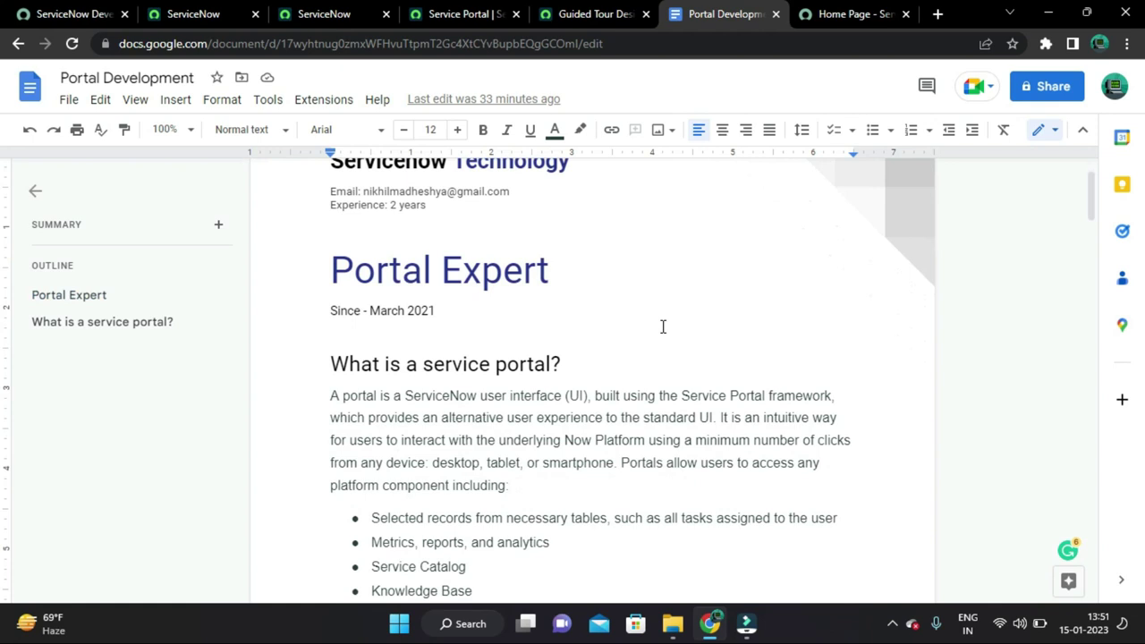
{"action": "scroll", "coordinate": [751, 282], "scroll_direction": "up", "scroll_amount": 1}
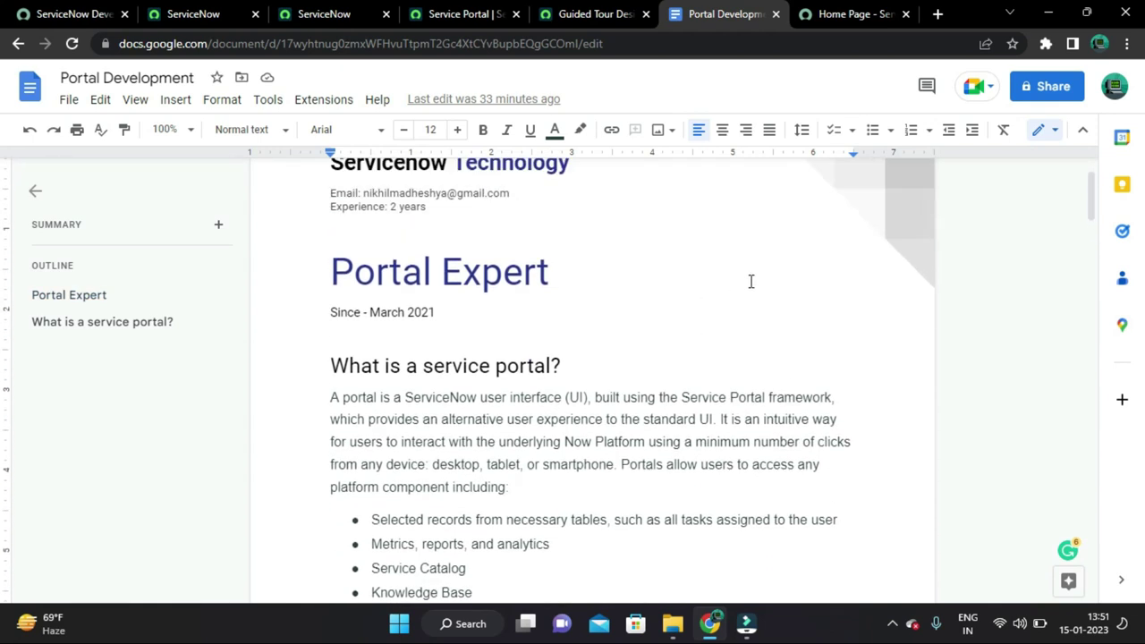
{"action": "scroll", "coordinate": [750, 282], "scroll_direction": "down", "scroll_amount": 1}
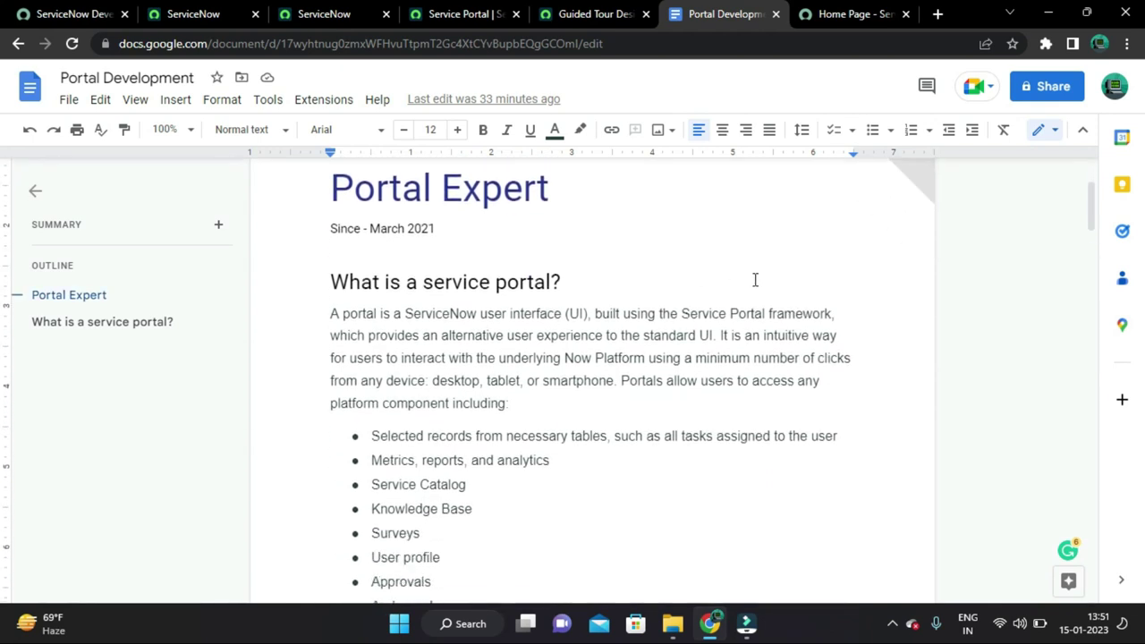
{"action": "scroll", "coordinate": [756, 279], "scroll_direction": "up", "scroll_amount": 2}
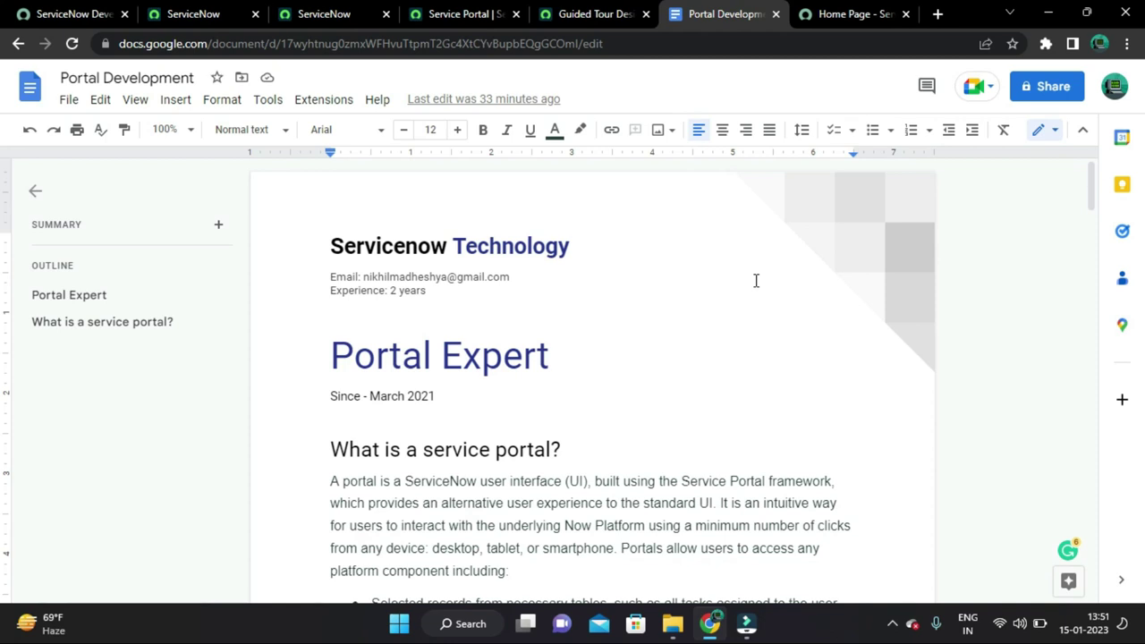
{"action": "scroll", "coordinate": [733, 312], "scroll_direction": "down", "scroll_amount": 2}
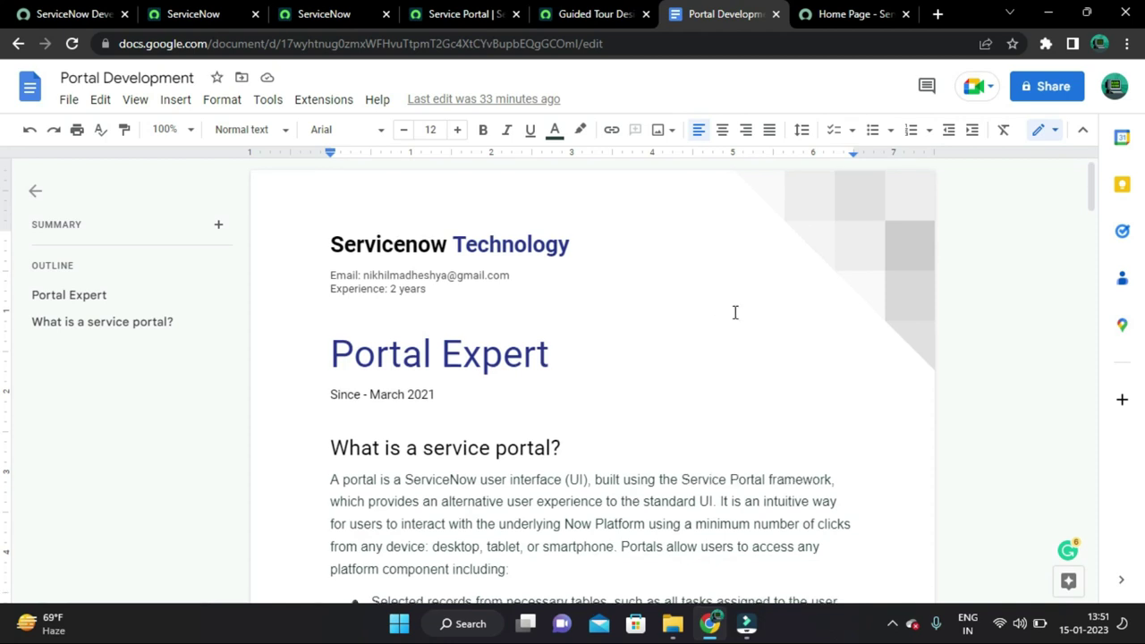
{"action": "scroll", "coordinate": [752, 313], "scroll_direction": "down", "scroll_amount": 1}
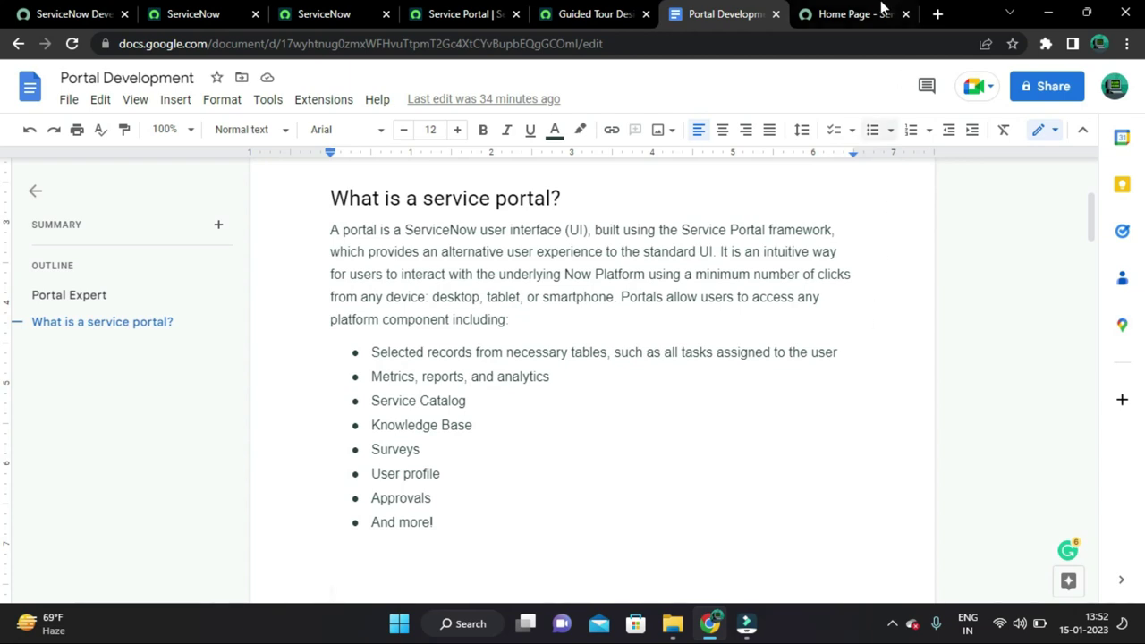
Switch to the ServiceNow portal home page and examine the sp suffix in its web address.
{"action": "left_click", "coordinate": [837, 12]}
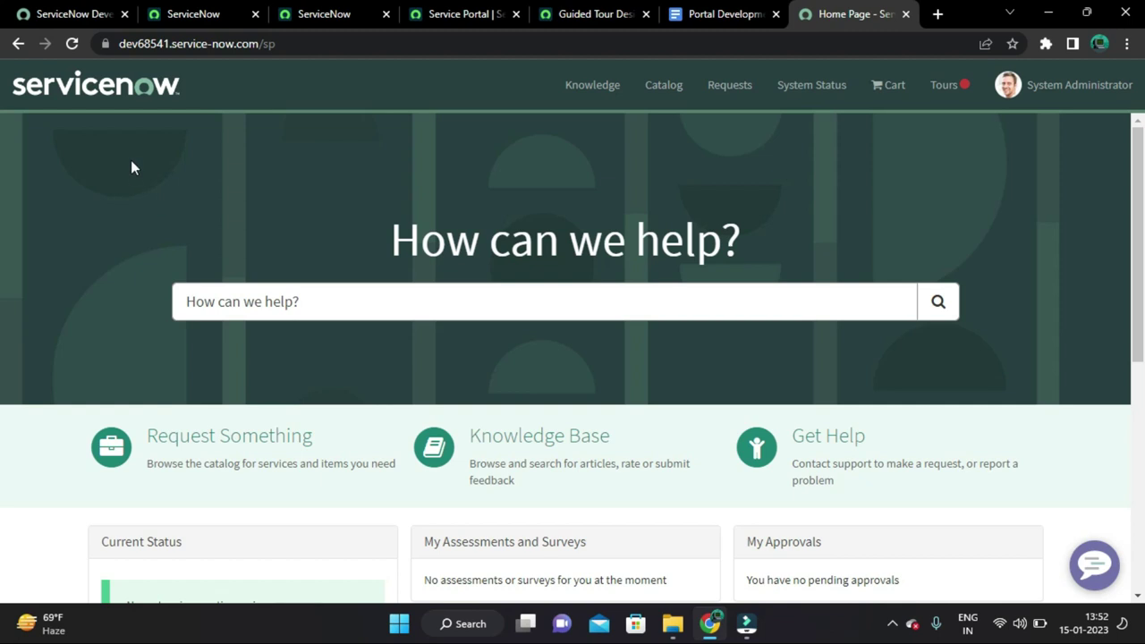
{"action": "scroll", "coordinate": [131, 204], "scroll_direction": "down", "scroll_amount": 2}
{"action": "scroll", "coordinate": [136, 223], "scroll_direction": "up", "scroll_amount": 2}
{"action": "left_click", "coordinate": [279, 45]}
{"action": "left_click", "coordinate": [266, 144]}
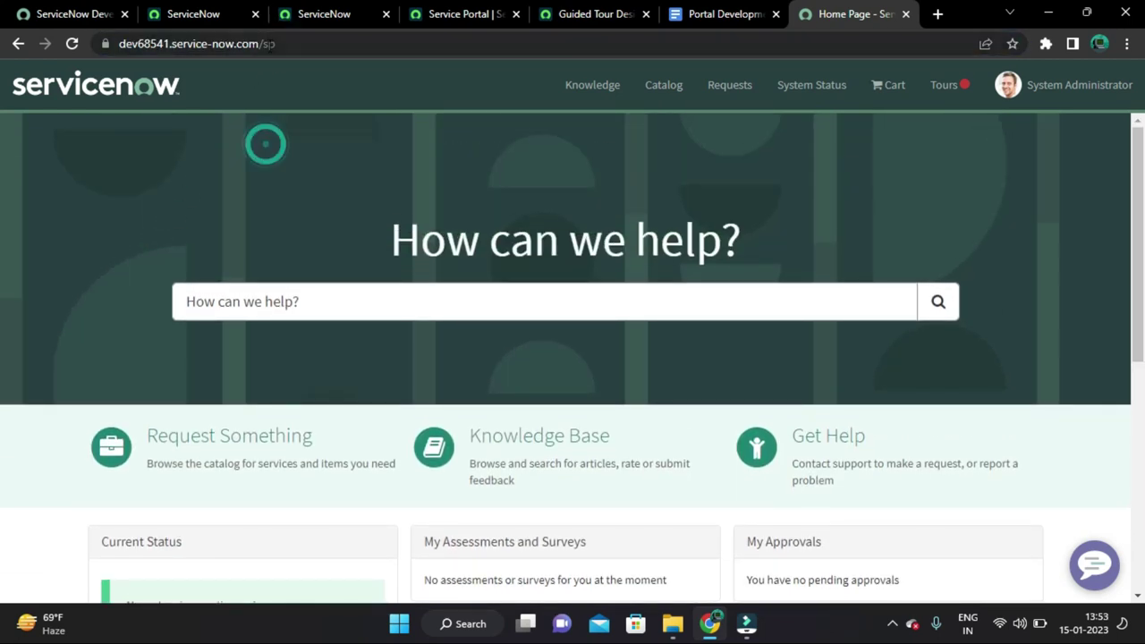
{"action": "double_click", "coordinate": [307, 44]}
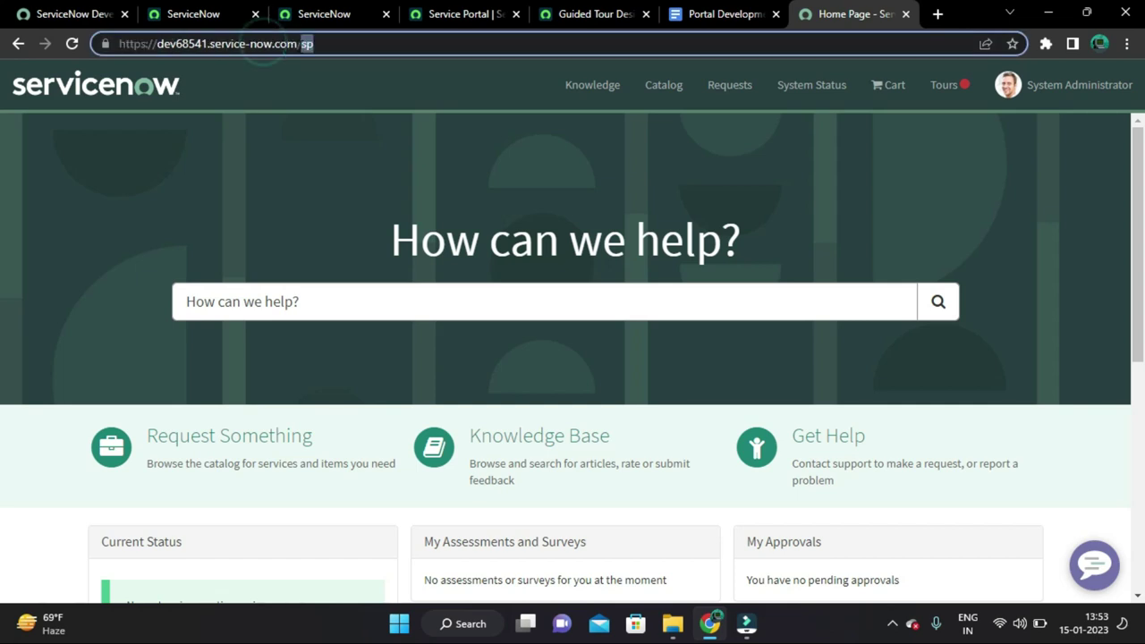
{"action": "left_click", "coordinate": [312, 199]}
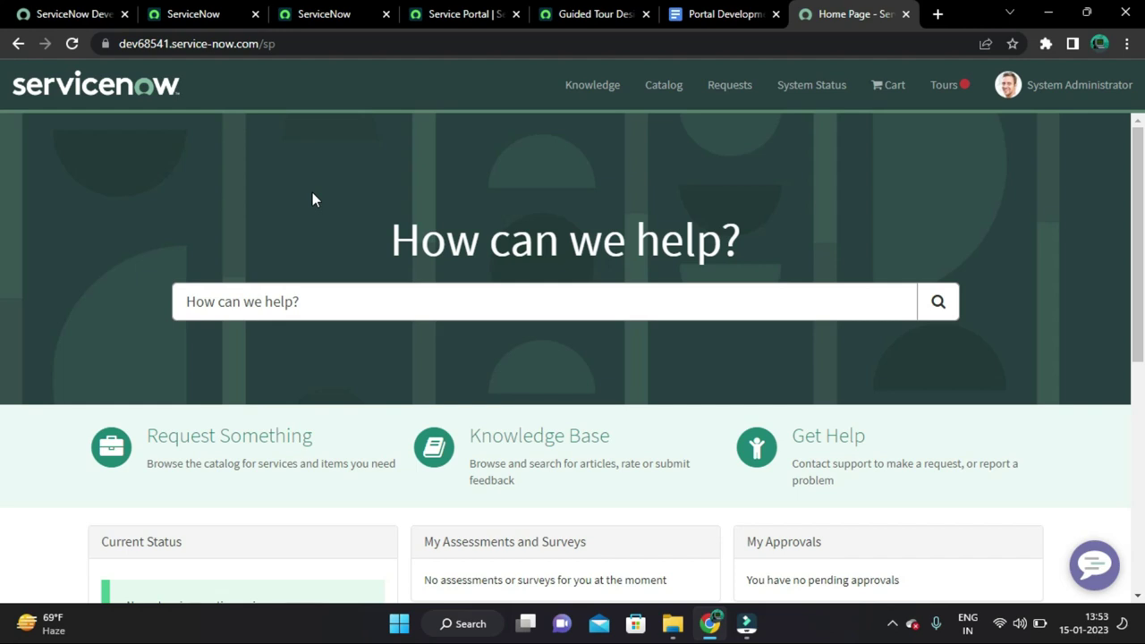
Look over the widgets on the portal home page and launch the Service Portal Guide tour.
{"action": "scroll", "coordinate": [363, 403], "scroll_direction": "down", "scroll_amount": 3}
{"action": "scroll", "coordinate": [362, 407], "scroll_direction": "up", "scroll_amount": 3}
{"action": "scroll", "coordinate": [183, 228], "scroll_direction": "down", "scroll_amount": 3}
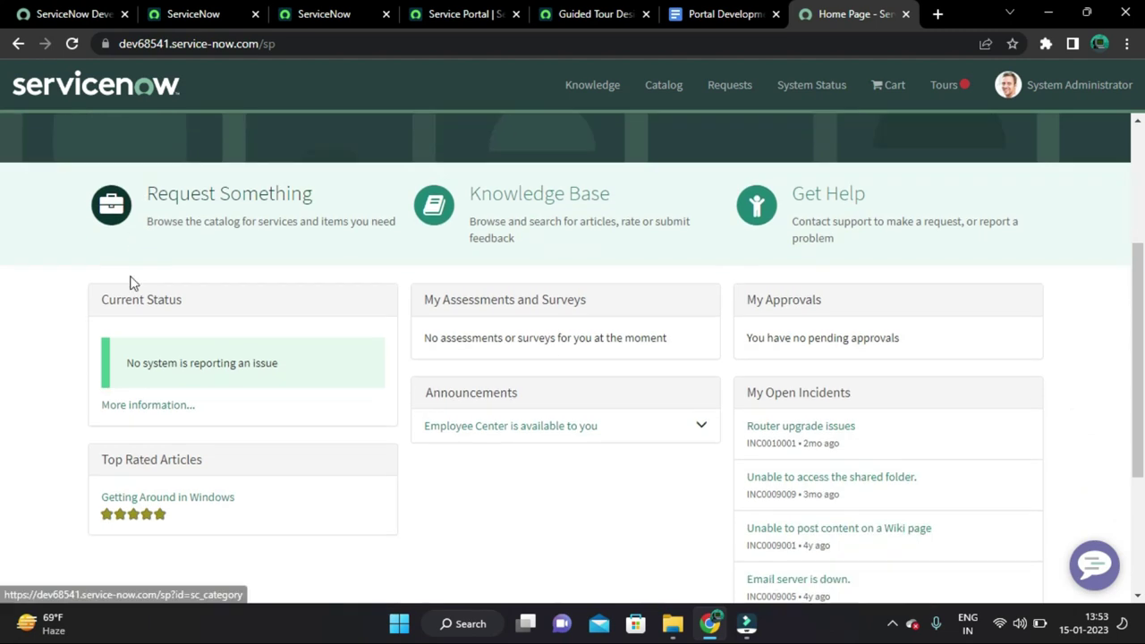
{"action": "scroll", "coordinate": [131, 281], "scroll_direction": "up", "scroll_amount": 3}
{"action": "scroll", "coordinate": [87, 280], "scroll_direction": "down", "scroll_amount": 3}
{"action": "scroll", "coordinate": [87, 346], "scroll_direction": "up", "scroll_amount": 3}
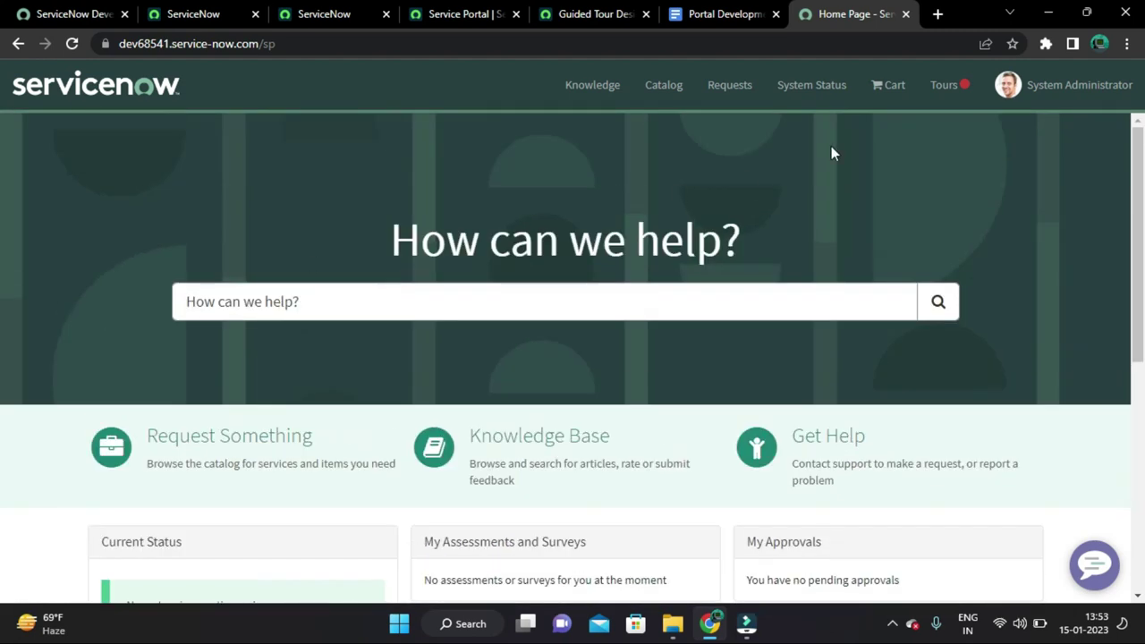
{"action": "left_click", "coordinate": [950, 100]}
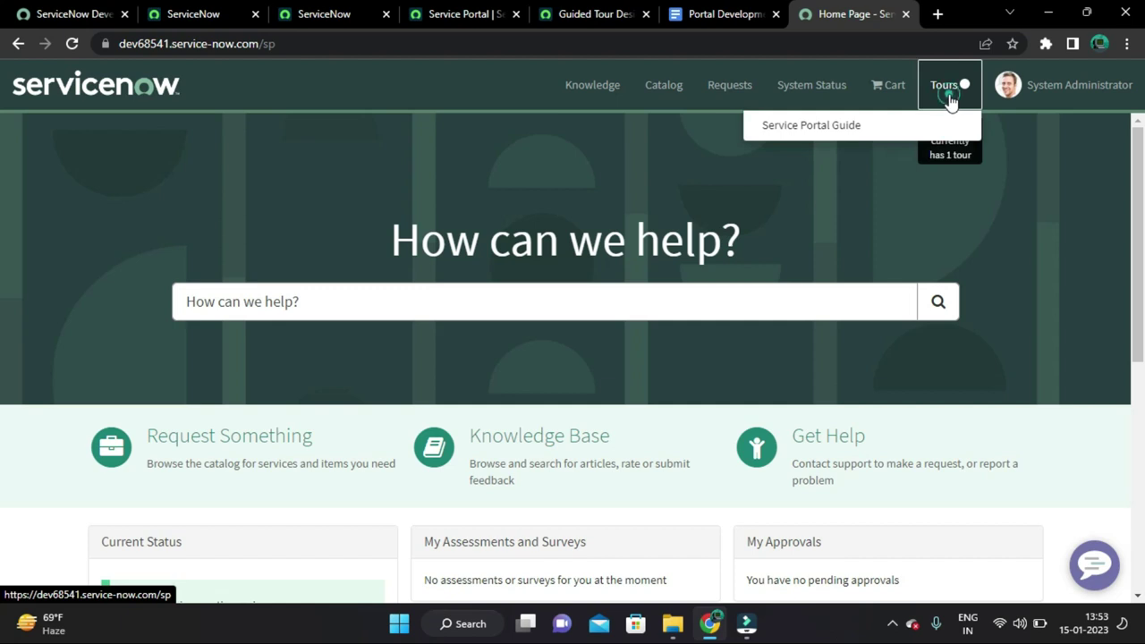
{"action": "left_click", "coordinate": [803, 133]}
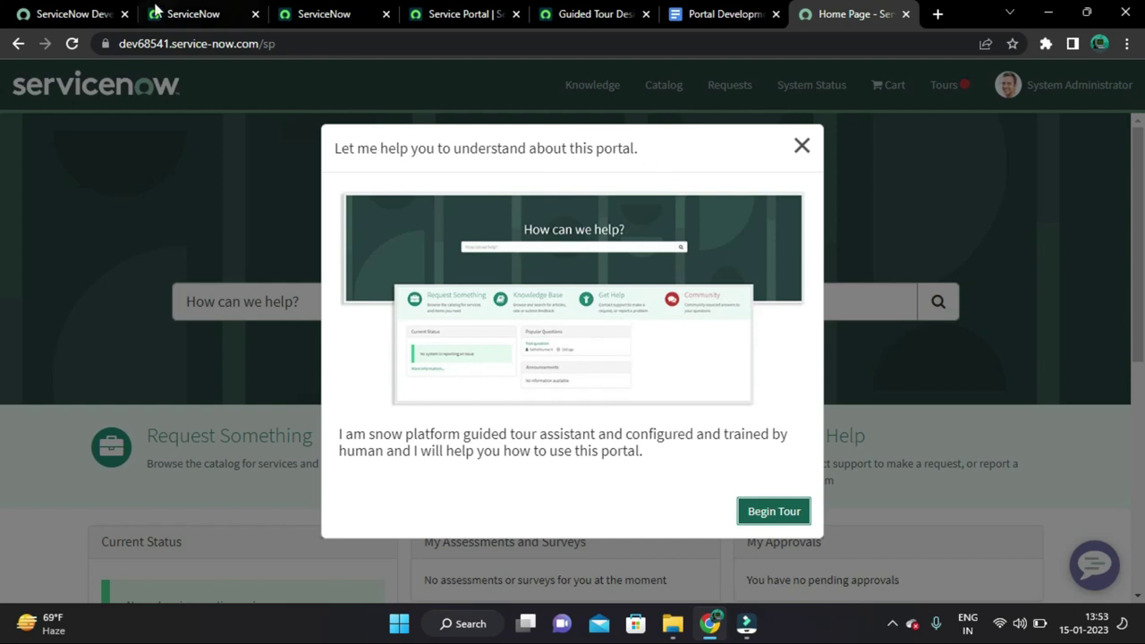
Switch to the ServiceNow admin interface and open the Guided Tours list in a new browser tab.
{"action": "left_click", "coordinate": [185, 9]}
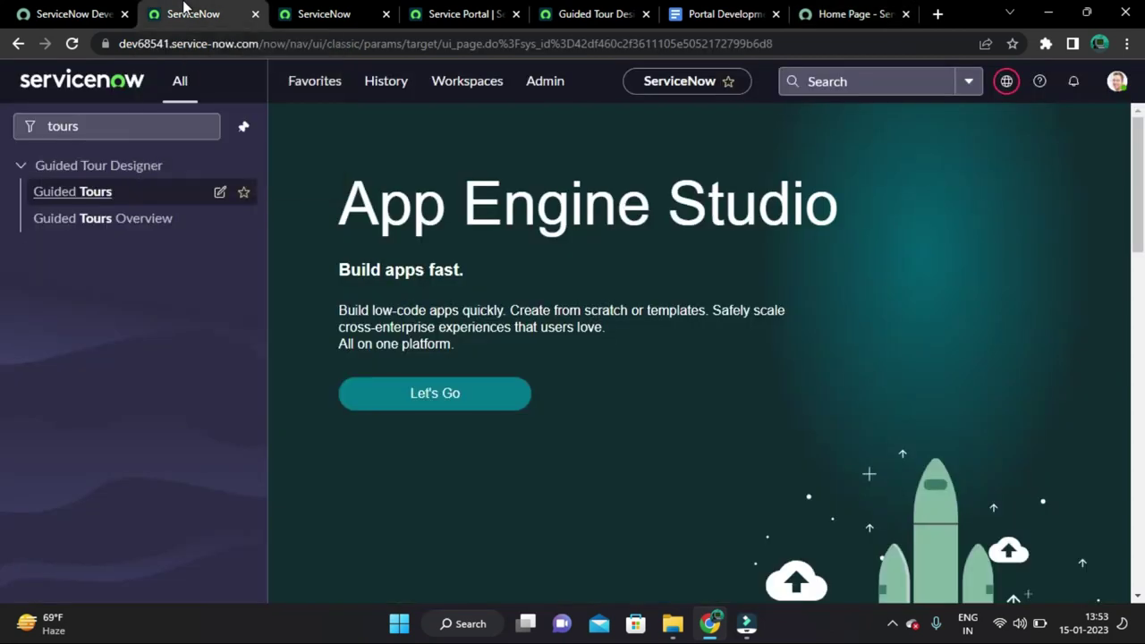
{"action": "left_click", "coordinate": [98, 124]}
{"action": "left_click", "coordinate": [135, 348]}
{"action": "right_click", "coordinate": [89, 199]}
{"action": "left_click", "coordinate": [122, 210]}
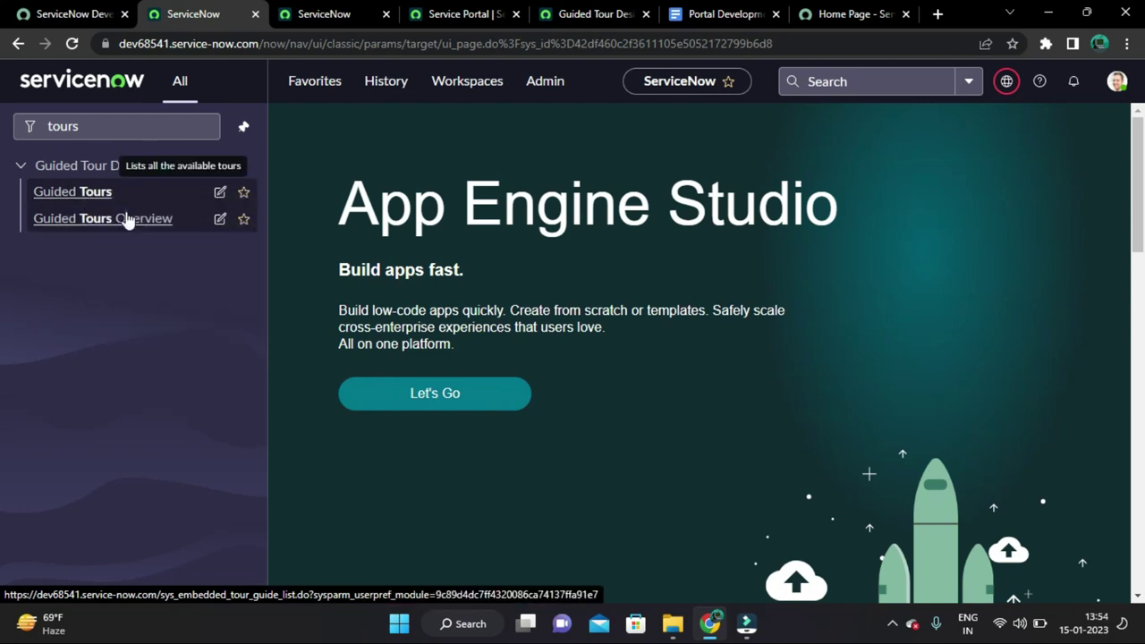
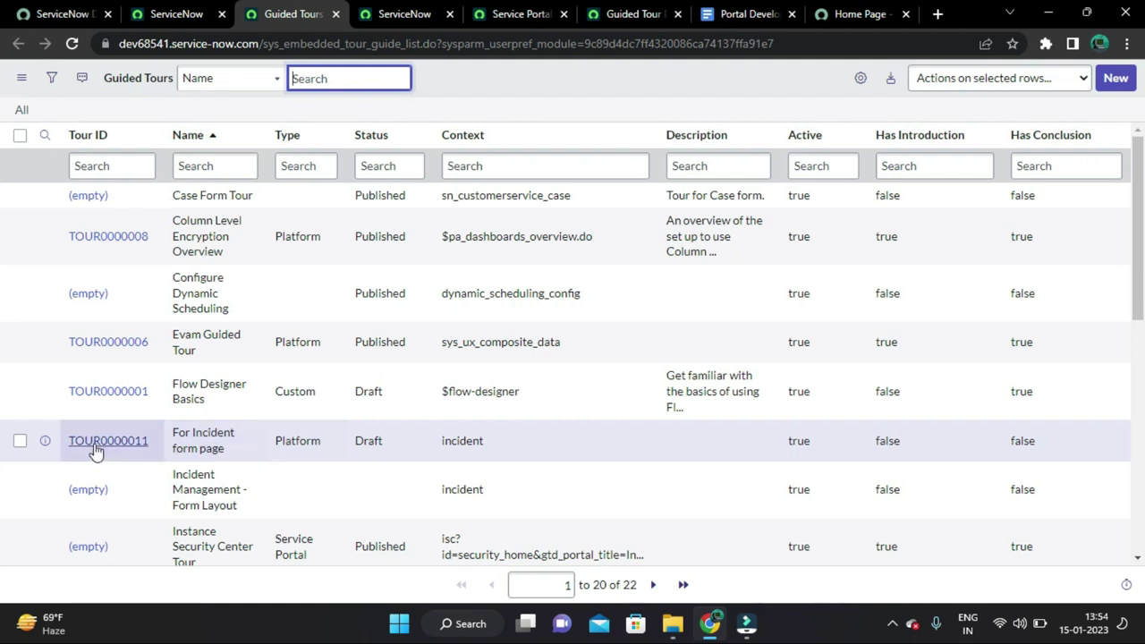
Open the Incident Management - Form Layout tour record in a new browser tab and switch to it.
{"action": "right_click", "coordinate": [45, 446]}
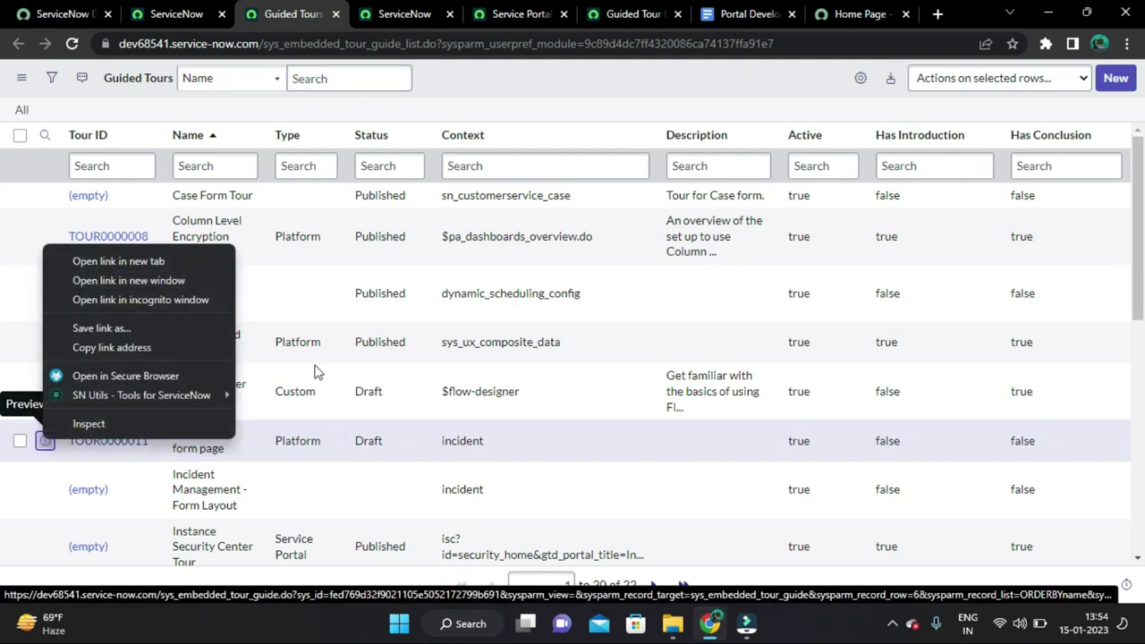
{"action": "left_click", "coordinate": [526, 81]}
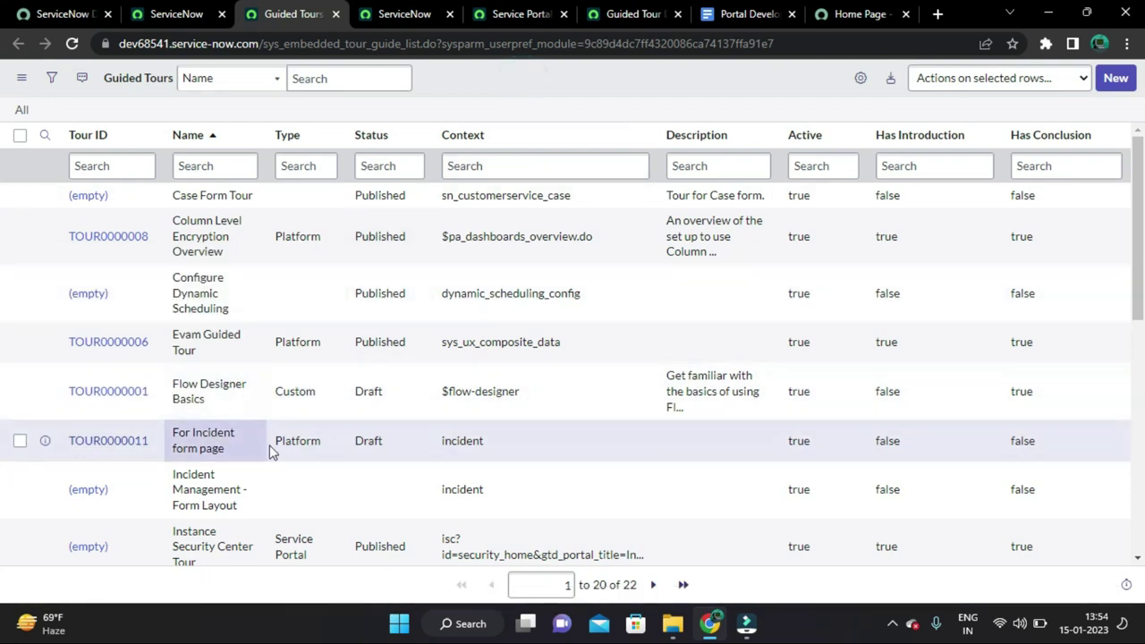
{"action": "scroll", "coordinate": [275, 454], "scroll_direction": "down", "scroll_amount": 1}
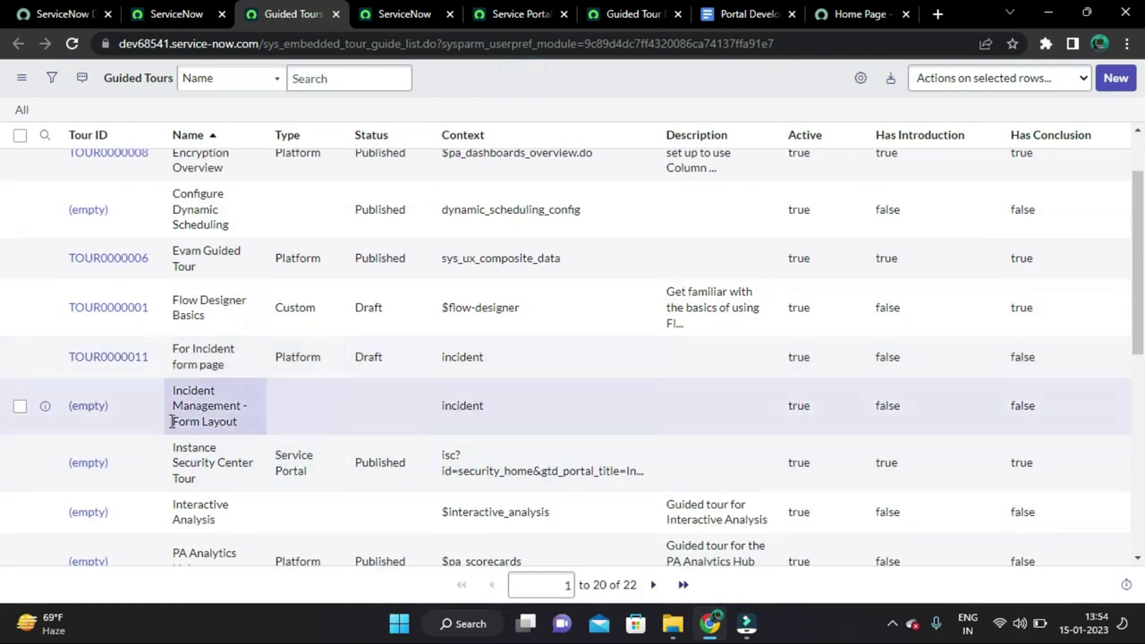
{"action": "right_click", "coordinate": [46, 410]}
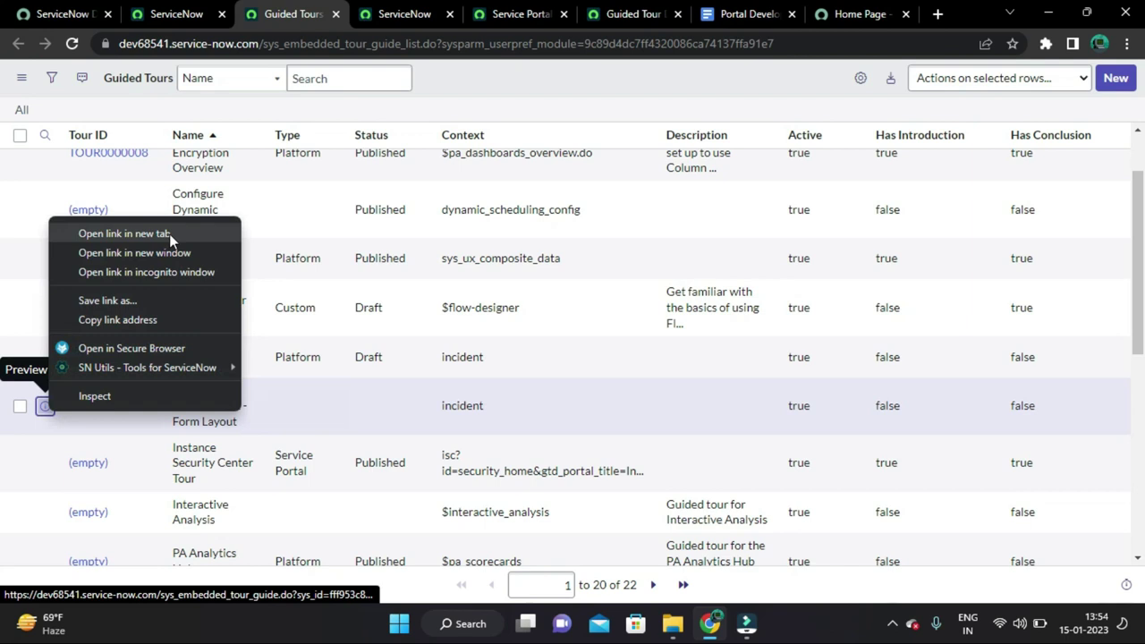
{"action": "left_click", "coordinate": [169, 231]}
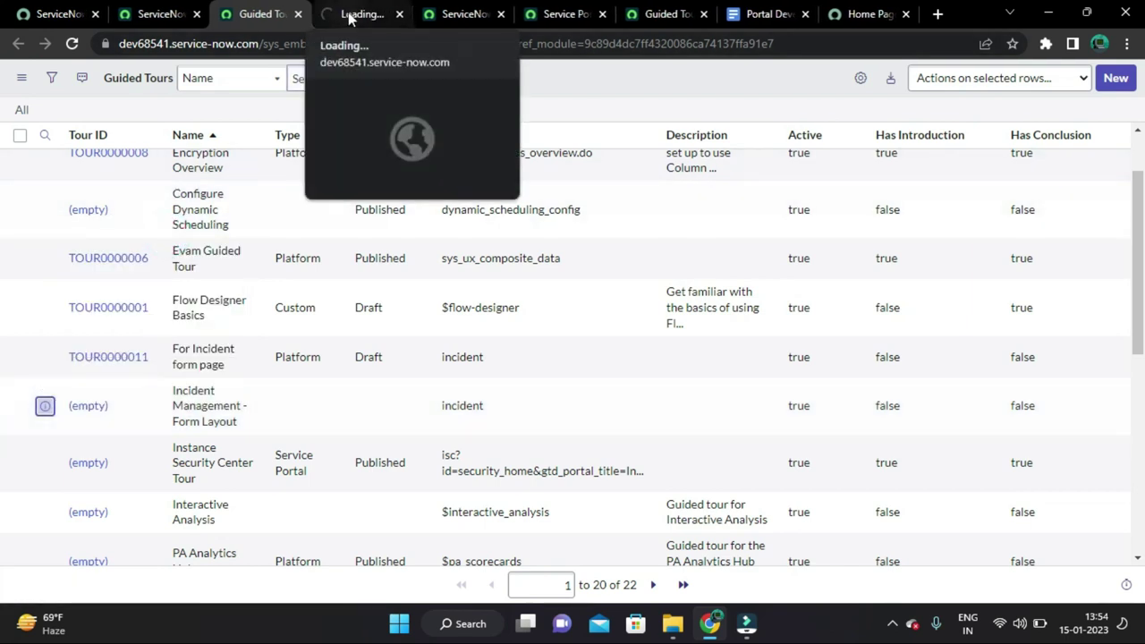
{"action": "left_click", "coordinate": [350, 16]}
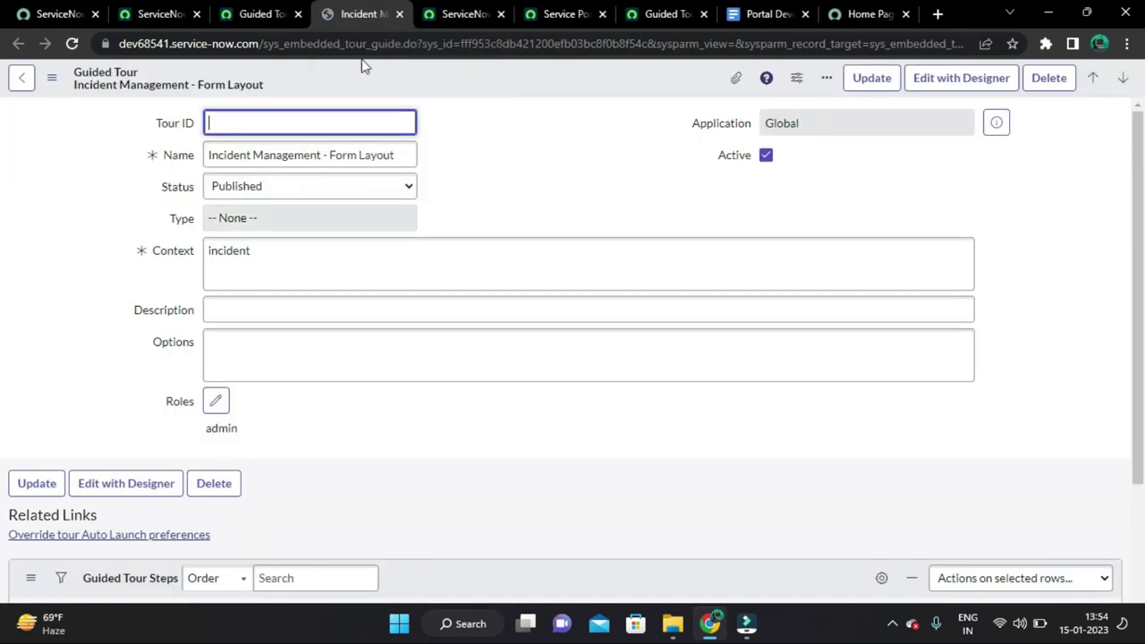
Examine the Incident Management - Form Layout record's name, status, context, roles and guided tour steps.
{"action": "left_click", "coordinate": [75, 259]}
{"action": "scroll", "coordinate": [84, 322], "scroll_direction": "down", "scroll_amount": 1}
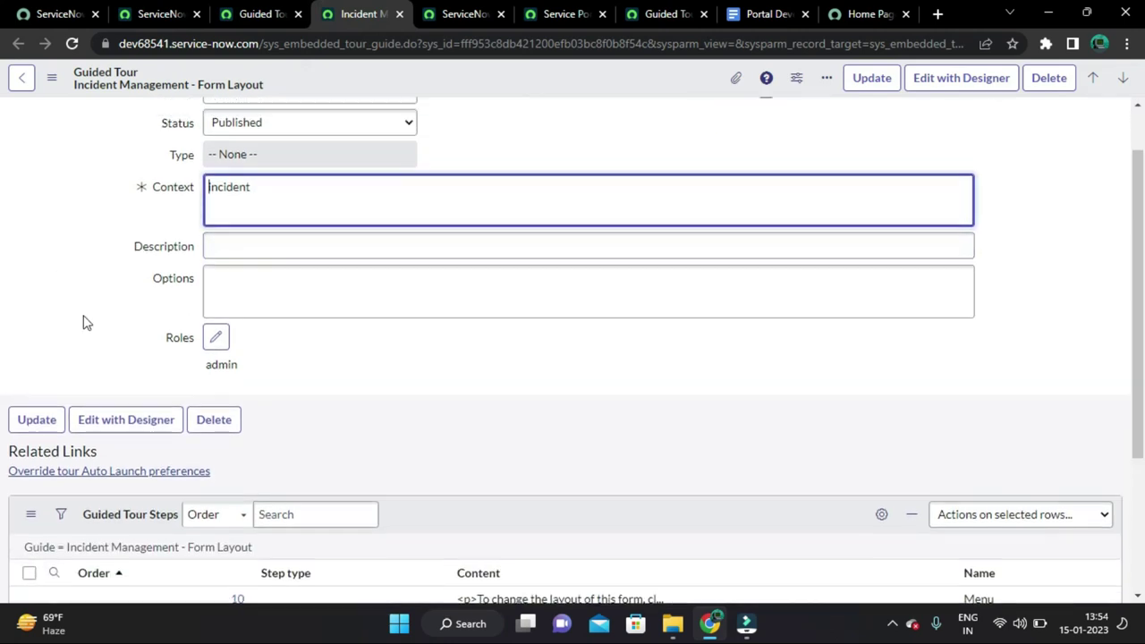
{"action": "scroll", "coordinate": [84, 322], "scroll_direction": "down", "scroll_amount": 2}
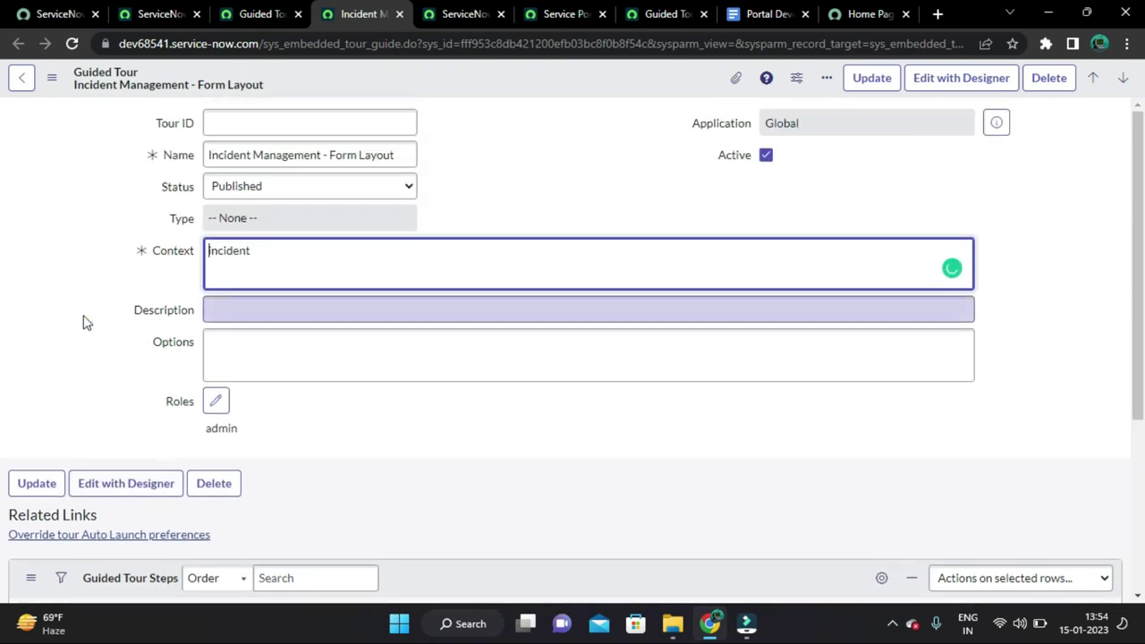
{"action": "scroll", "coordinate": [84, 320], "scroll_direction": "down", "scroll_amount": 3}
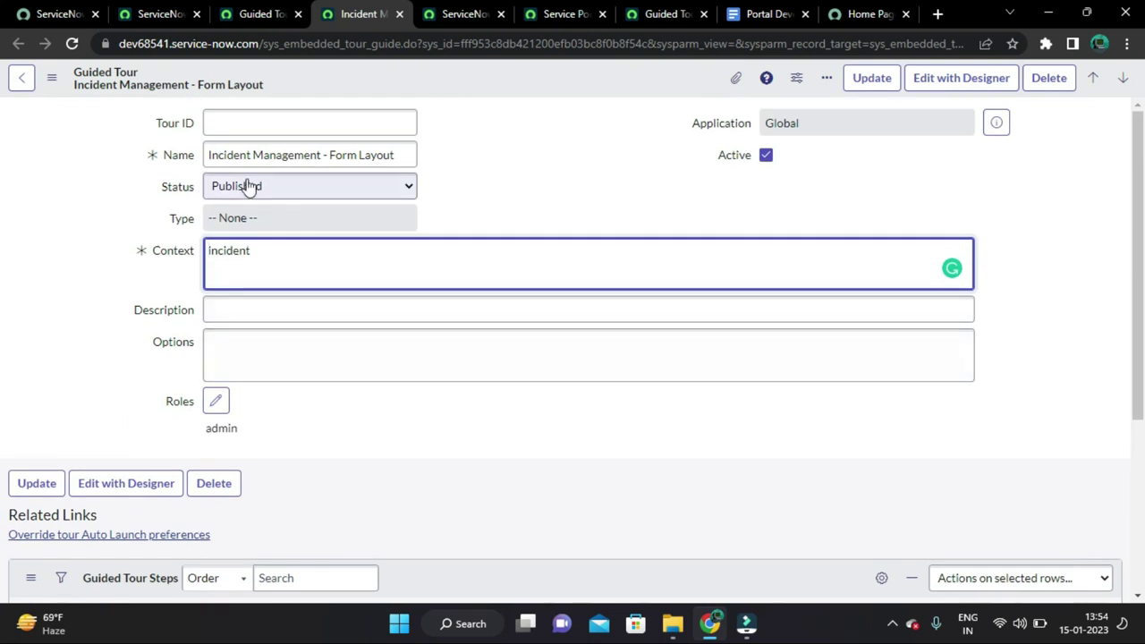
{"action": "left_click", "coordinate": [458, 161]}
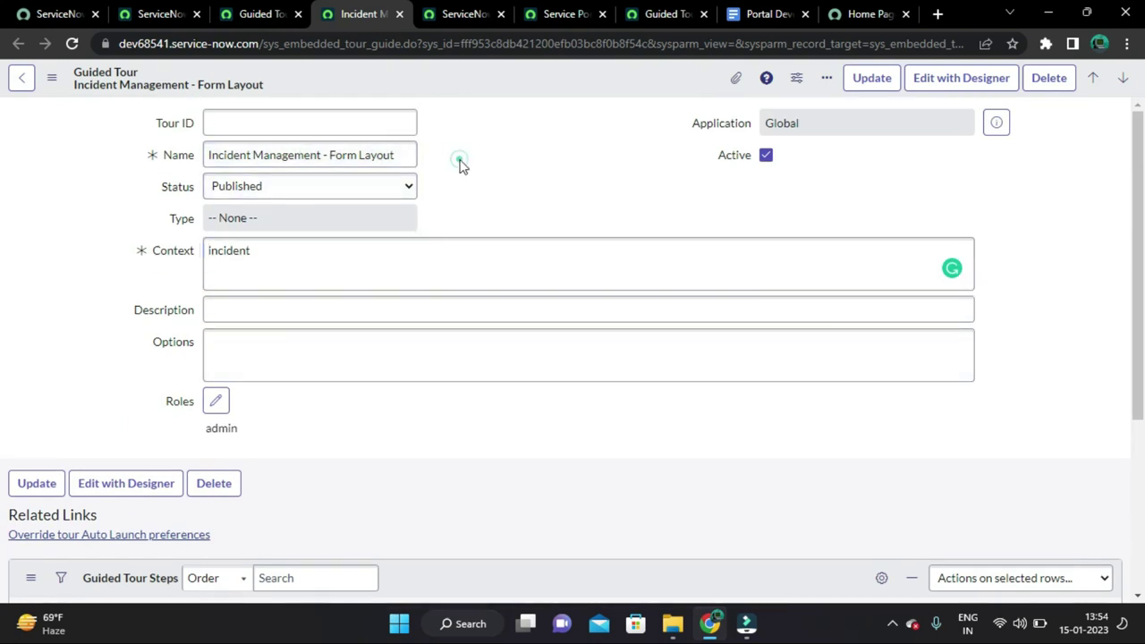
{"action": "left_click", "coordinate": [273, 11]}
{"action": "left_click", "coordinate": [367, 11]}
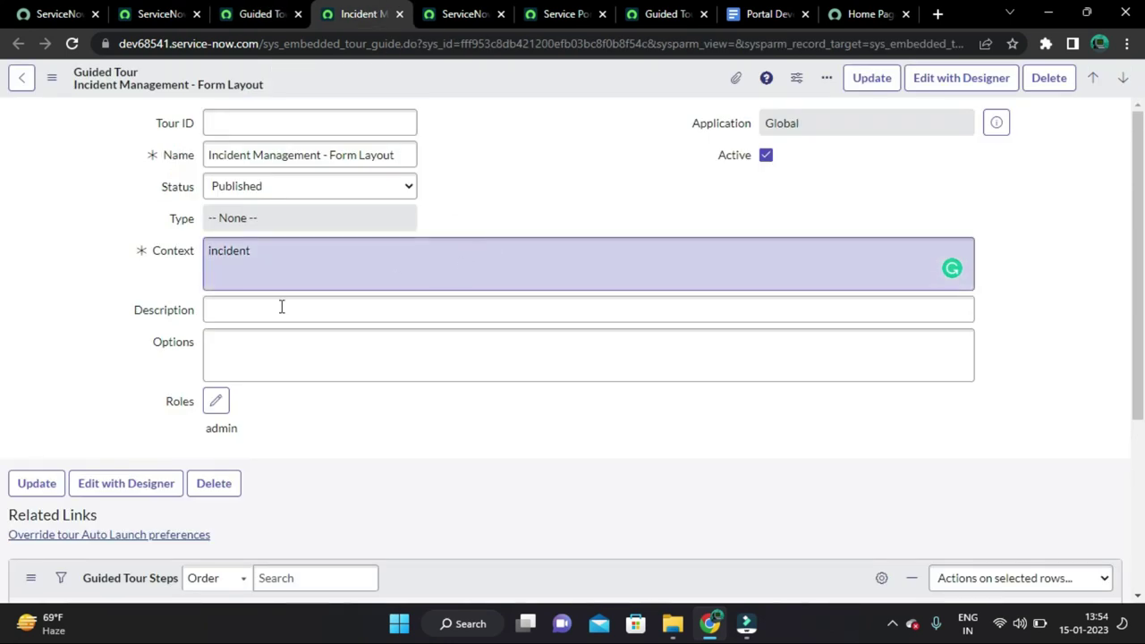
{"action": "scroll", "coordinate": [281, 358], "scroll_direction": "down", "scroll_amount": 2}
{"action": "scroll", "coordinate": [408, 334], "scroll_direction": "up", "scroll_amount": 2}
{"action": "scroll", "coordinate": [465, 438], "scroll_direction": "down", "scroll_amount": 1}
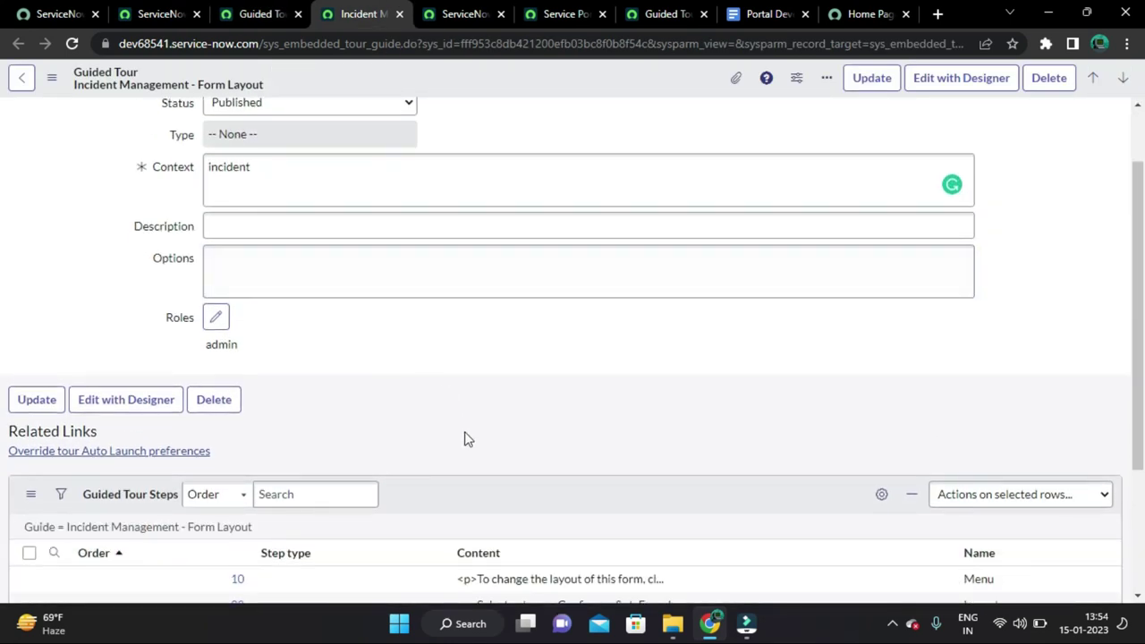
{"action": "scroll", "coordinate": [483, 409], "scroll_direction": "up", "scroll_amount": 1}
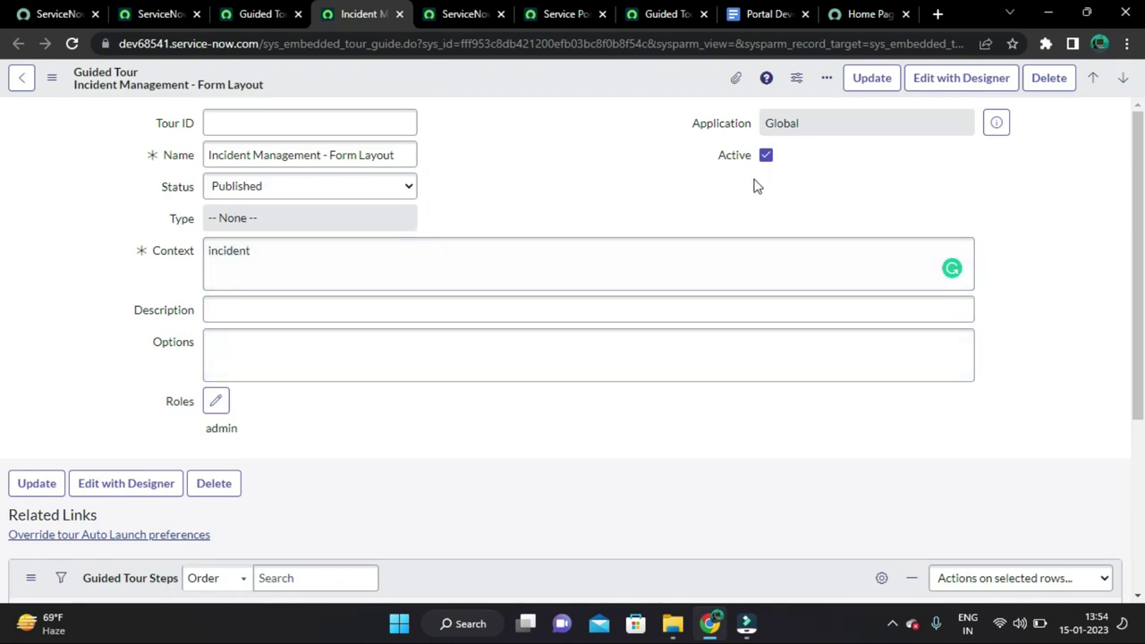
{"action": "left_click", "coordinate": [273, 14]}
{"action": "left_click", "coordinate": [361, 13]}
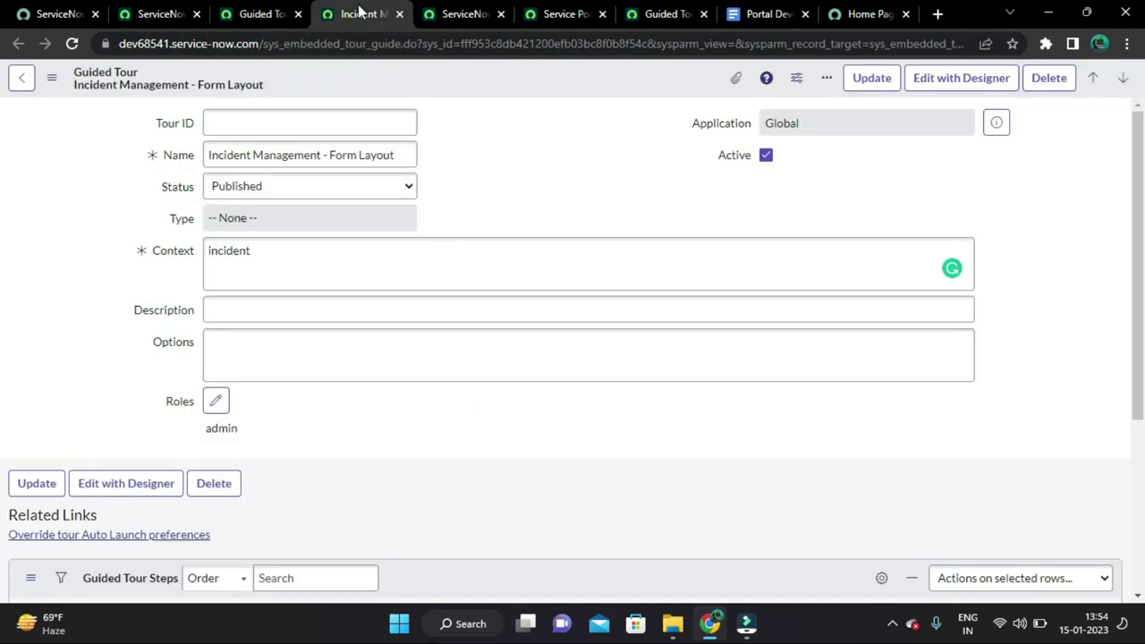
Close the Incident Management - Form Layout record and return to the start of the Guided Tours list.
{"action": "left_click", "coordinate": [263, 14]}
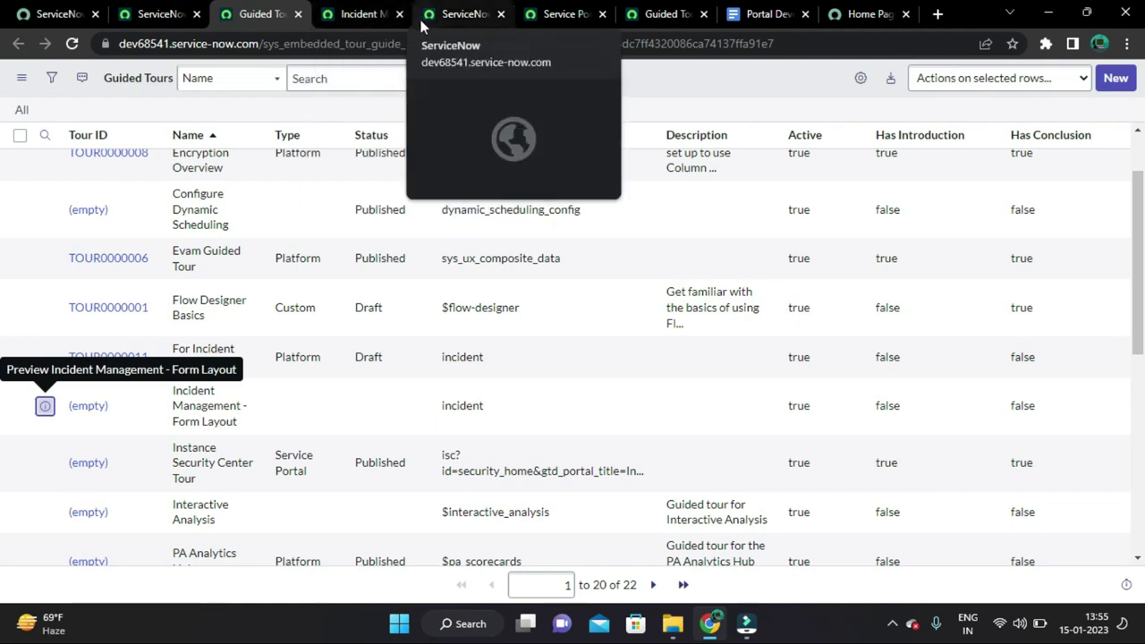
{"action": "left_click", "coordinate": [398, 14]}
{"action": "scroll", "coordinate": [317, 231], "scroll_direction": "up", "scroll_amount": 1}
{"action": "scroll", "coordinate": [318, 230], "scroll_direction": "up", "scroll_amount": 1}
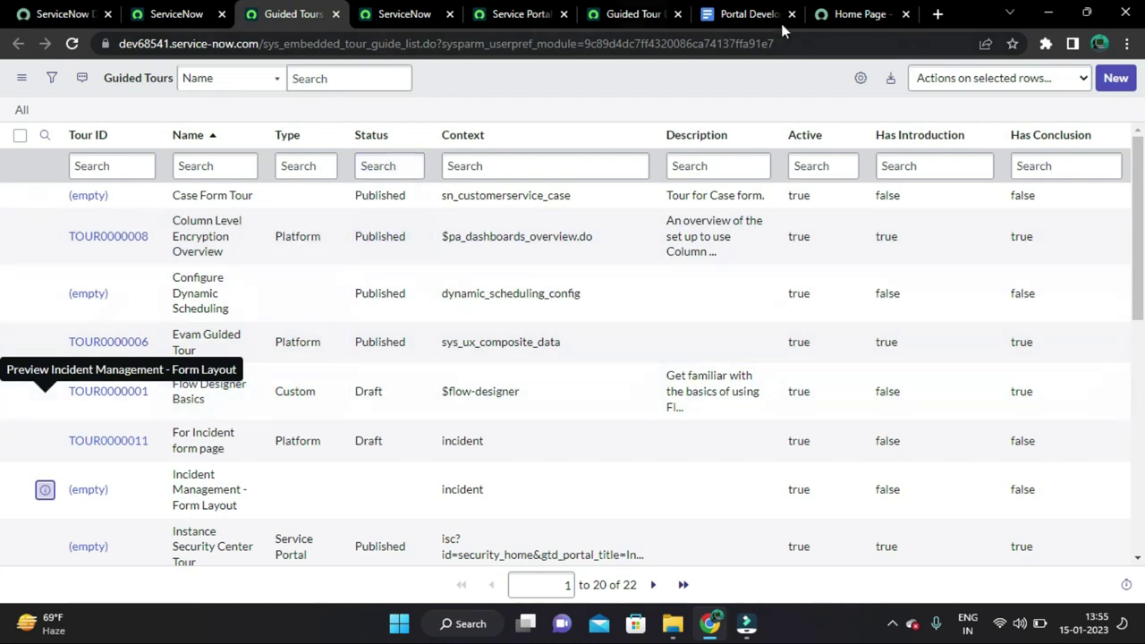
{"action": "left_click", "coordinate": [391, 12]}
{"action": "left_click", "coordinate": [501, 13]}
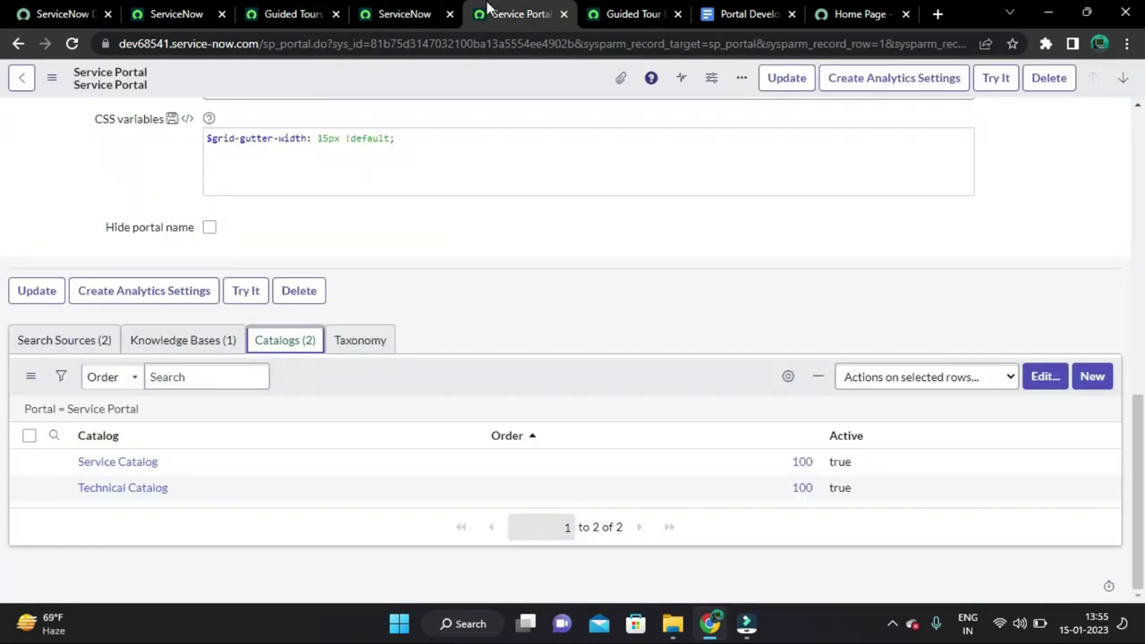
{"action": "left_click", "coordinate": [289, 12]}
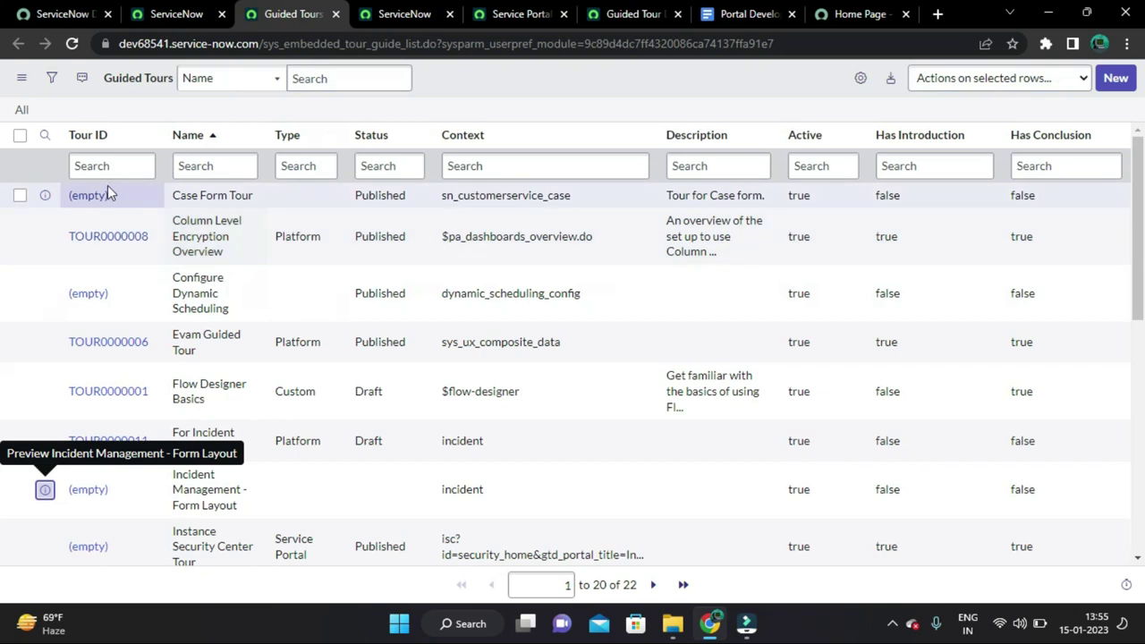
Filter the Guided Tours list by the name Service Portal guide and review the matching tour record in a new browser tab.
{"action": "left_click", "coordinate": [202, 164]}
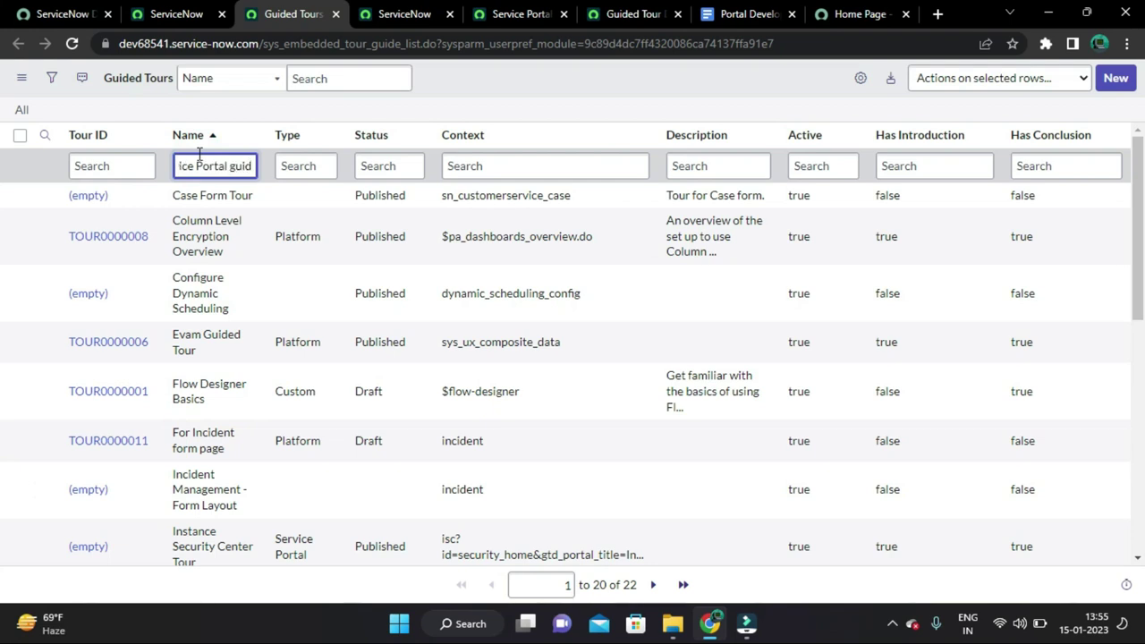
{"action": "key", "text": "Return"}
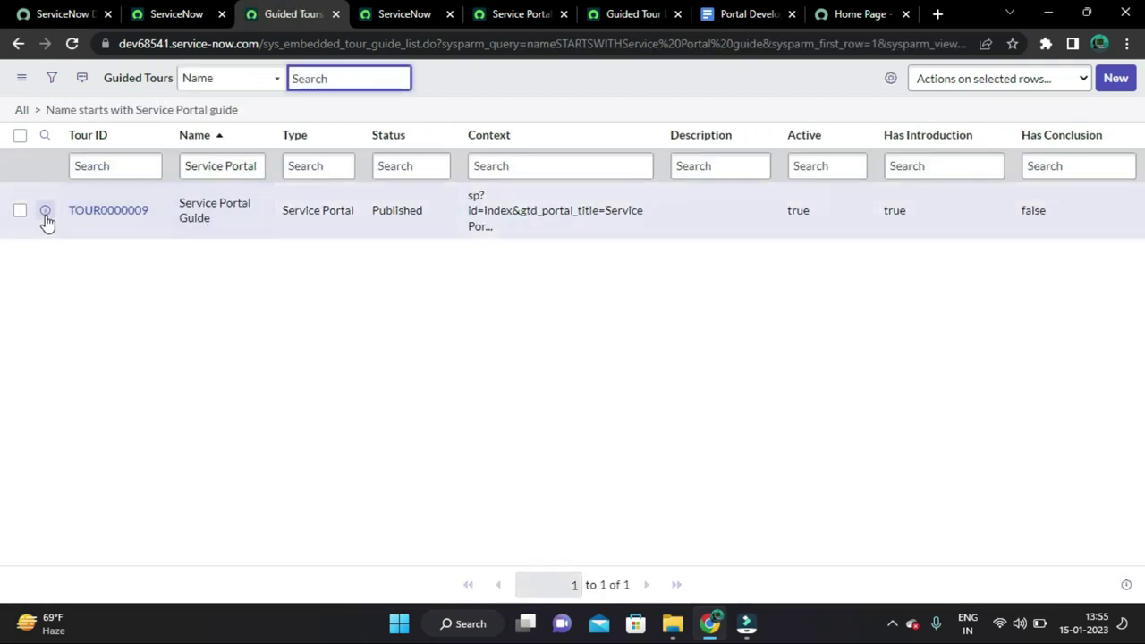
{"action": "right_click", "coordinate": [44, 213]}
{"action": "left_click", "coordinate": [90, 224]}
{"action": "left_click", "coordinate": [358, 13]}
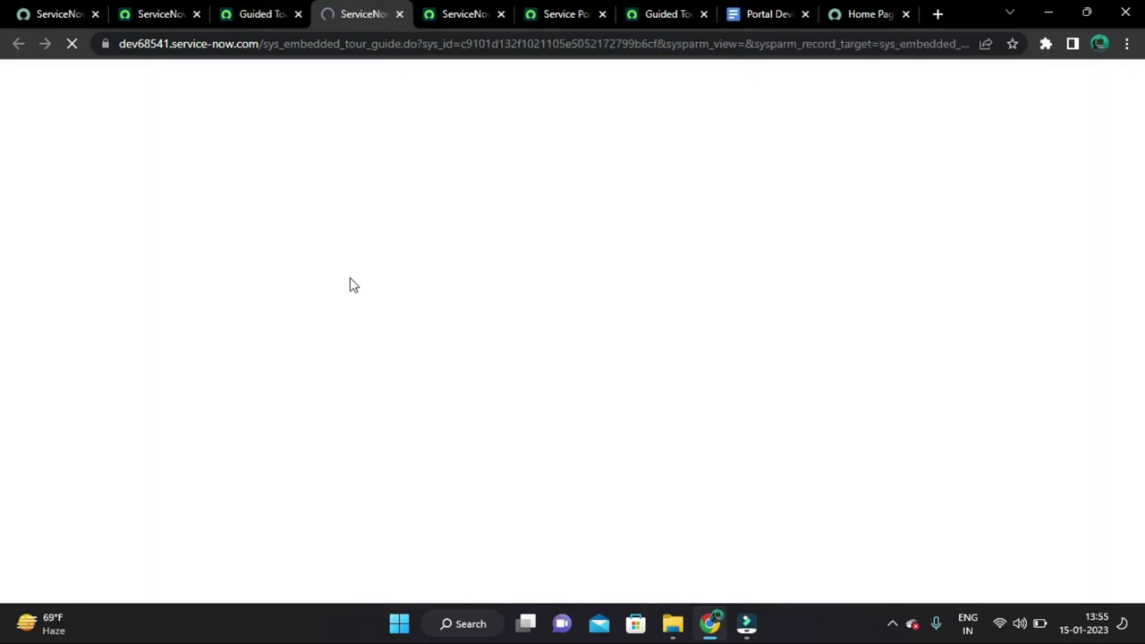
{"action": "left_click", "coordinate": [544, 183]}
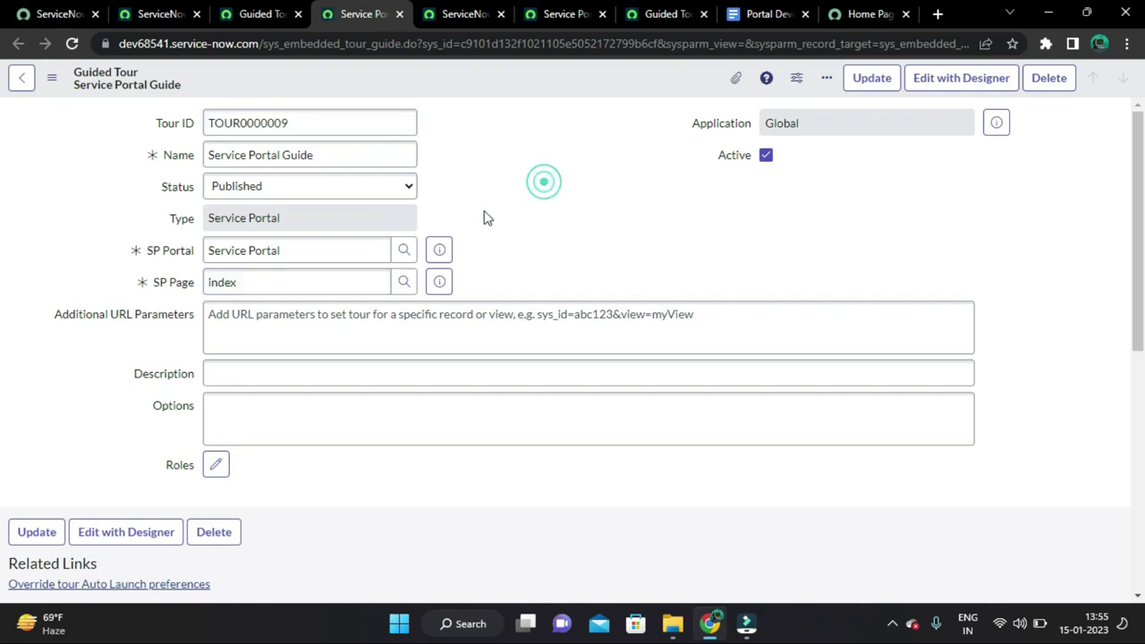
{"action": "left_click", "coordinate": [131, 187]}
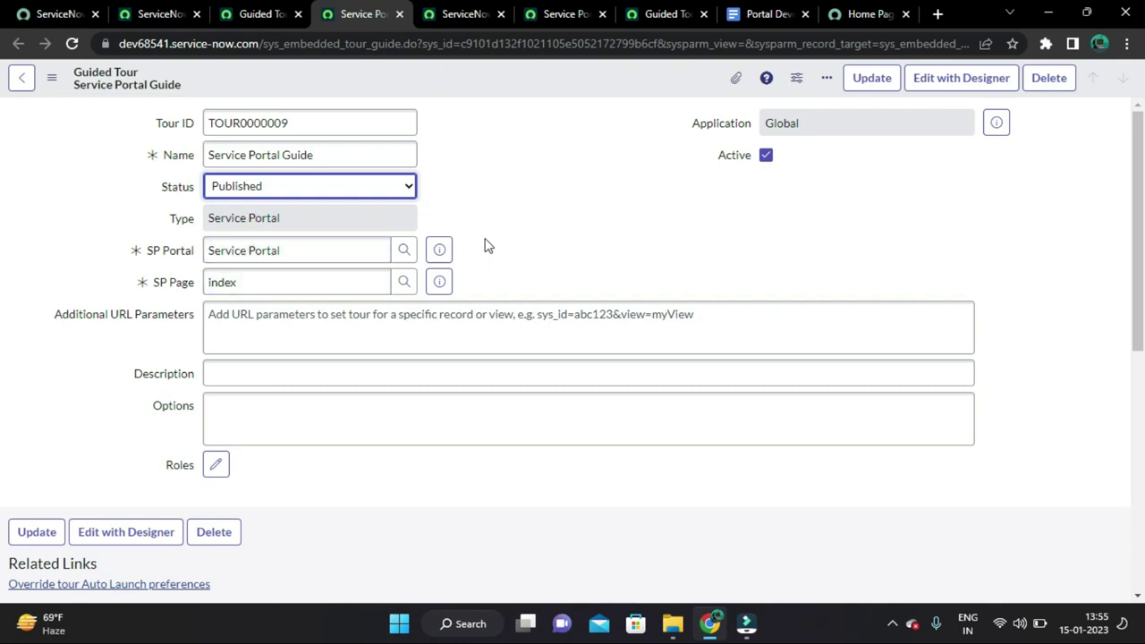
Clear the name filter from the Guided Tours list and open the Column Level Encryption Overview record in a new browser tab.
{"action": "left_click", "coordinate": [269, 15]}
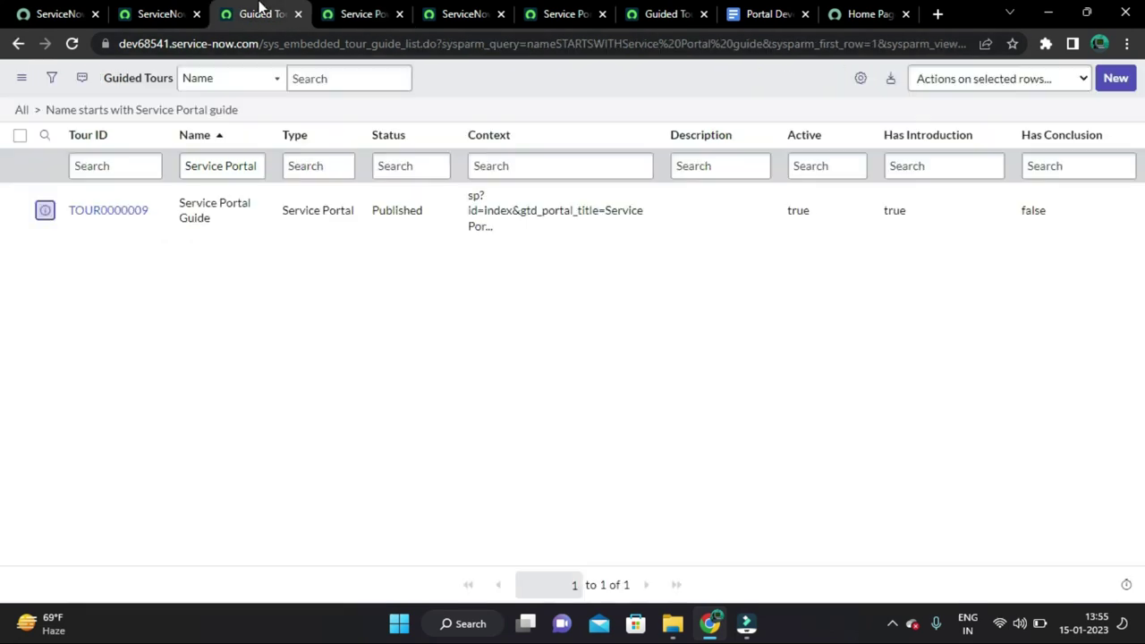
{"action": "left_click", "coordinate": [21, 110]}
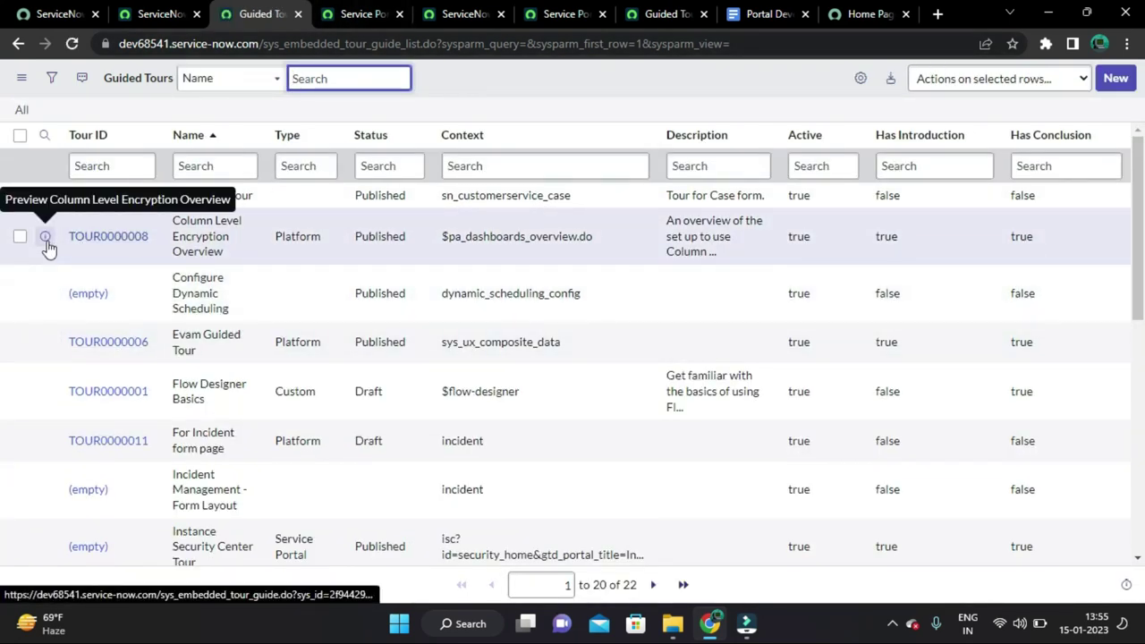
{"action": "right_click", "coordinate": [79, 240]}
{"action": "left_click", "coordinate": [96, 256]}
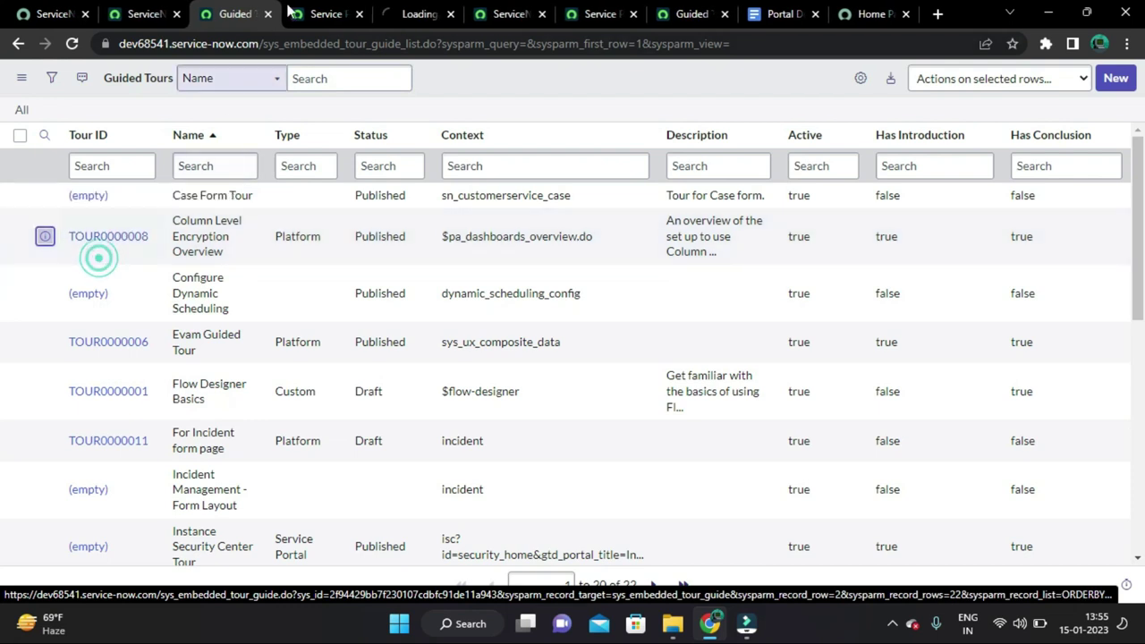
{"action": "left_click_drag", "start_coordinate": [407, 14], "coordinate": [331, 13]}
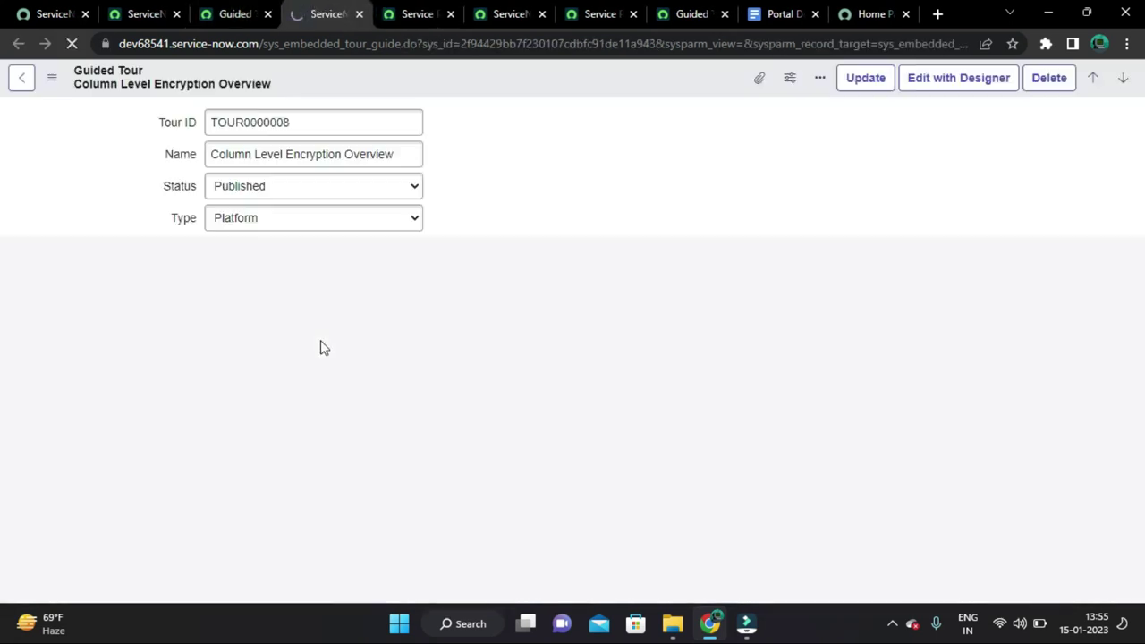
Examine the Column Level Encryption Overview record's type, status options and context, and close the record.
{"action": "left_click", "coordinate": [49, 232]}
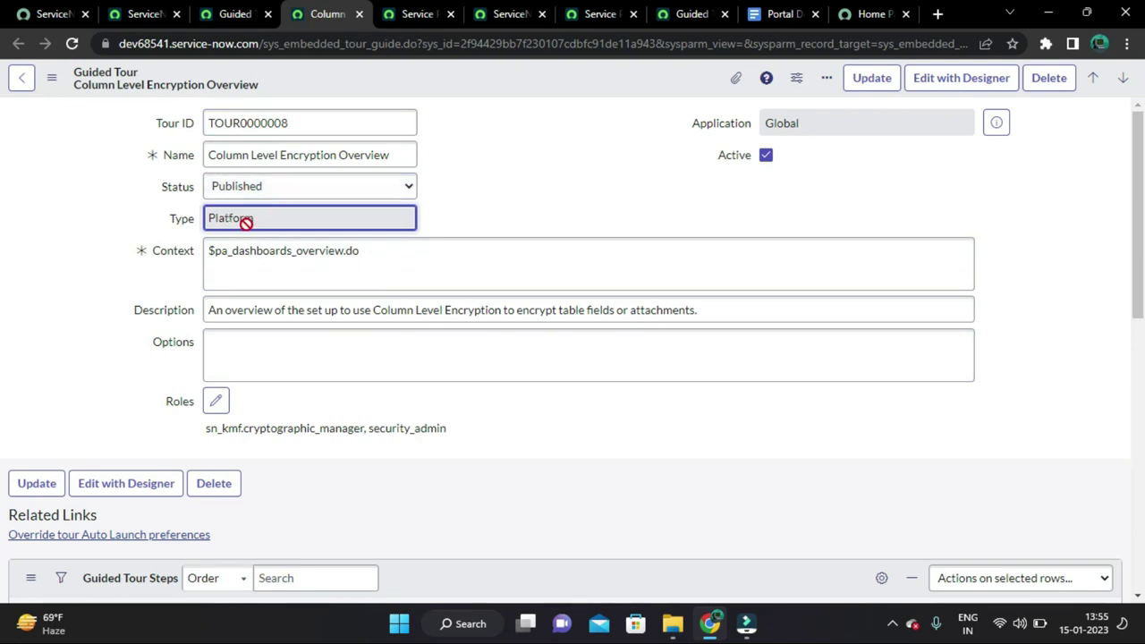
{"action": "left_click", "coordinate": [313, 190]}
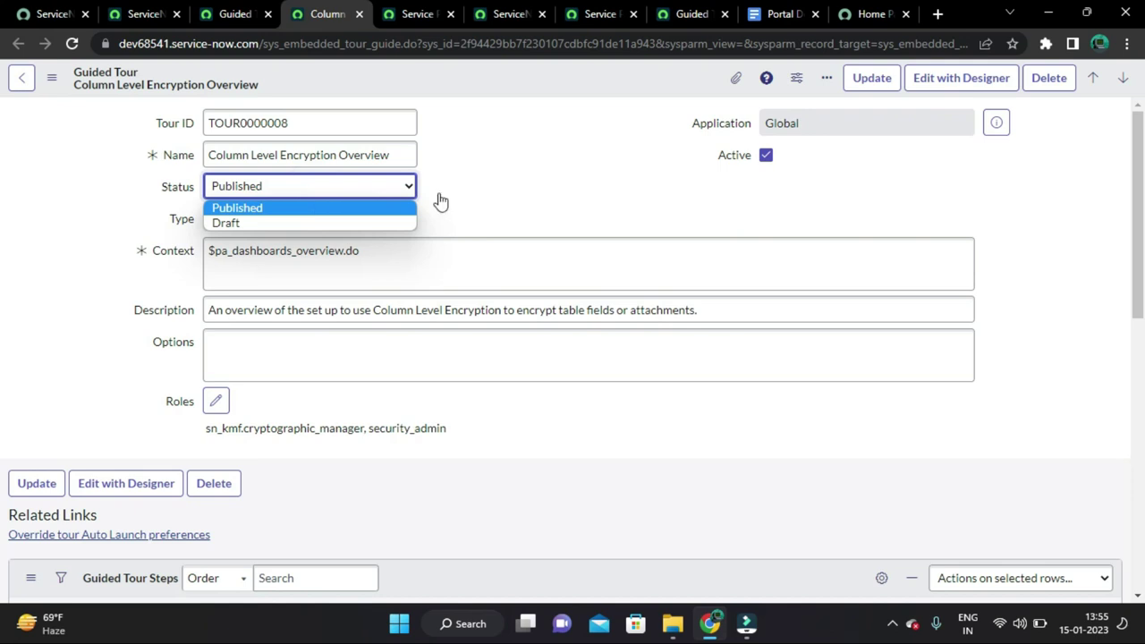
{"action": "left_click", "coordinate": [516, 174]}
{"action": "left_click", "coordinate": [253, 264]}
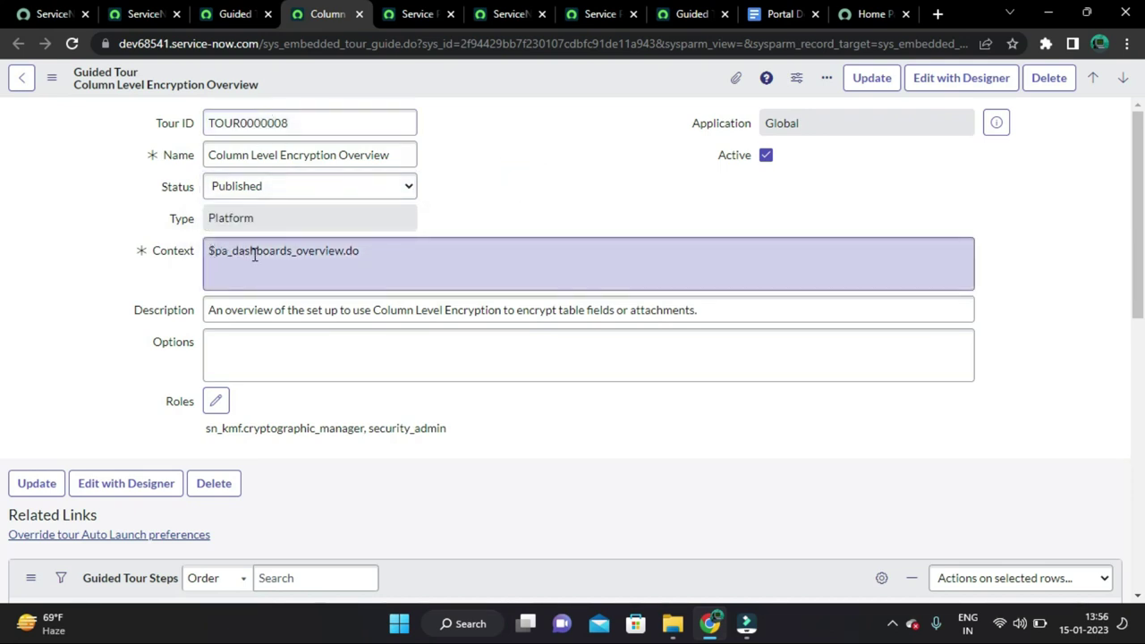
{"action": "left_click", "coordinate": [240, 15]}
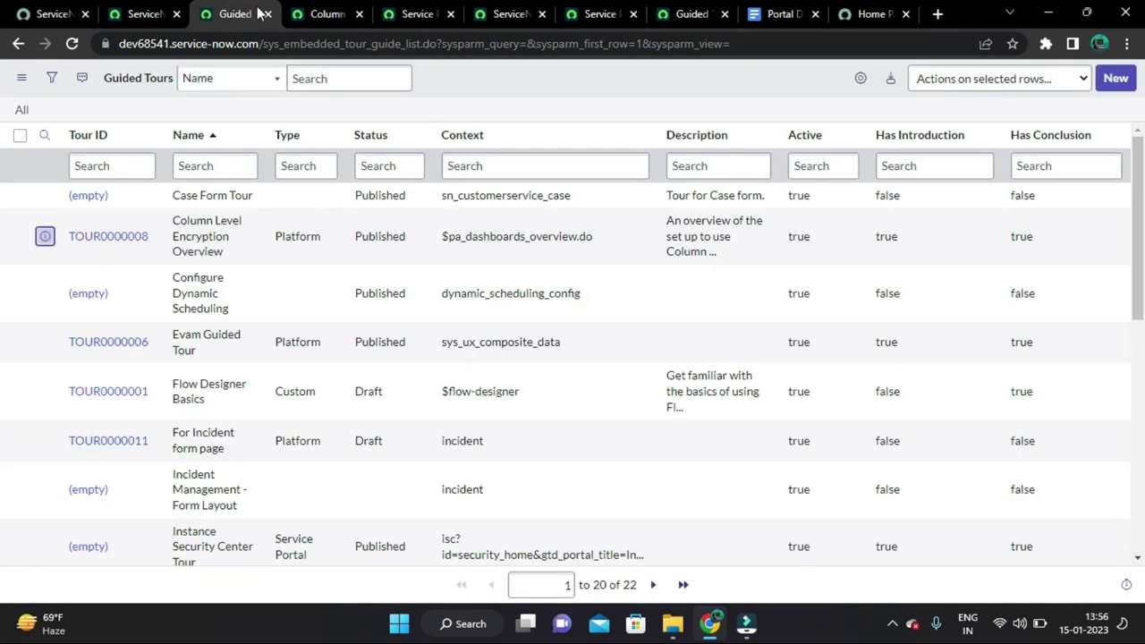
{"action": "left_click", "coordinate": [358, 15]}
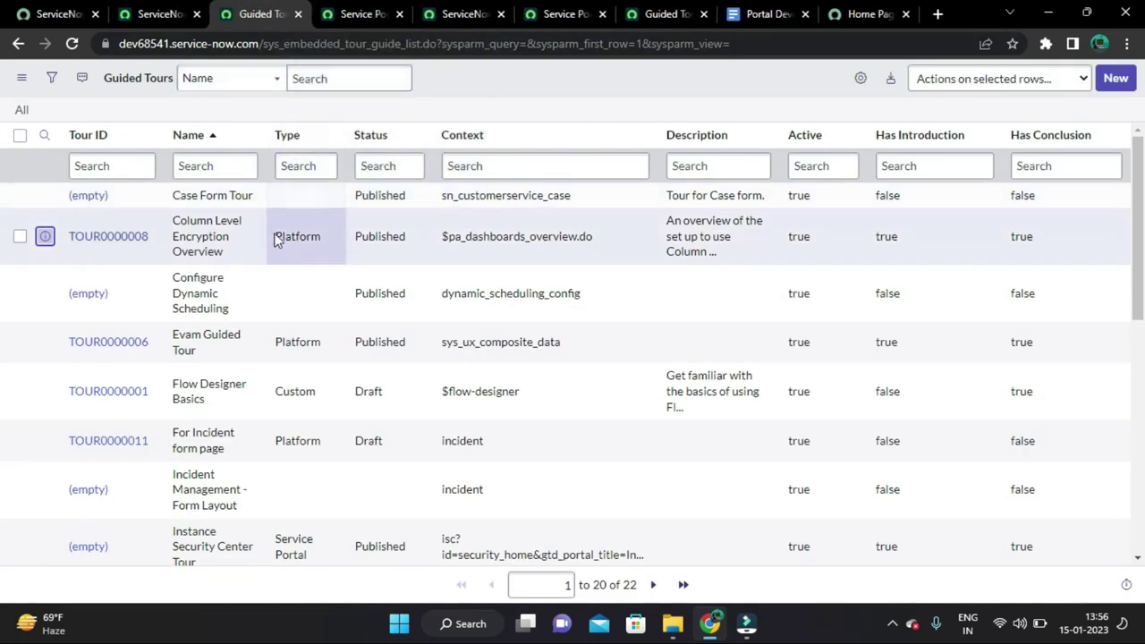
Open the Service Portal Guide introduction in the Guided Tour Designer and enlarge its text field to examine the title and HTML content.
{"action": "left_click", "coordinate": [380, 13]}
{"action": "left_click", "coordinate": [453, 10]}
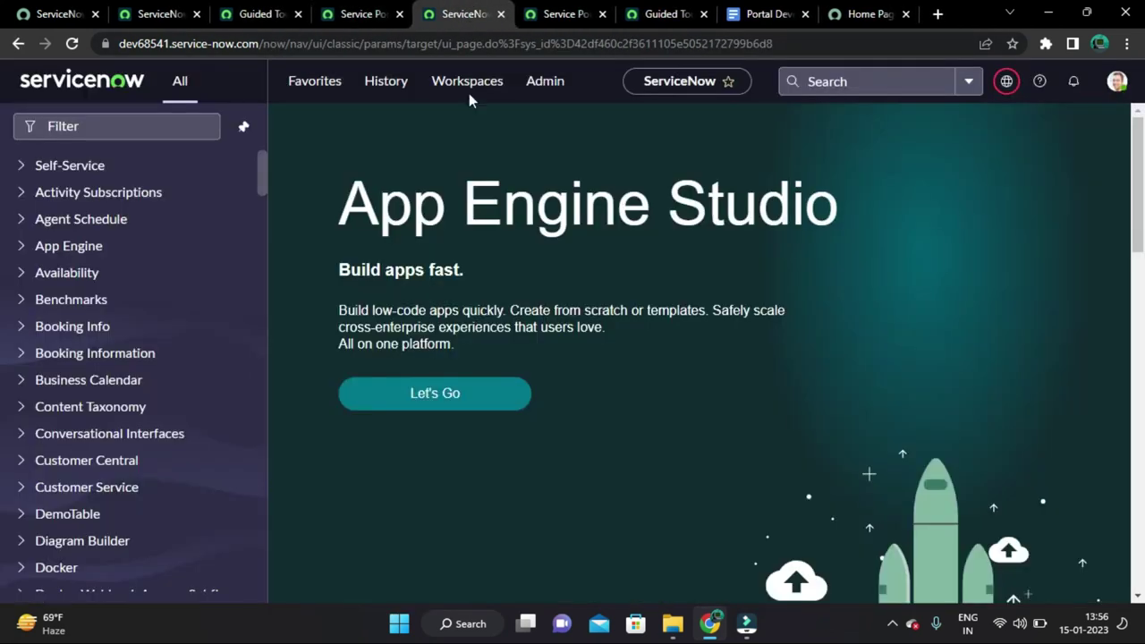
{"action": "left_click", "coordinate": [548, 11]}
{"action": "left_click", "coordinate": [662, 13]}
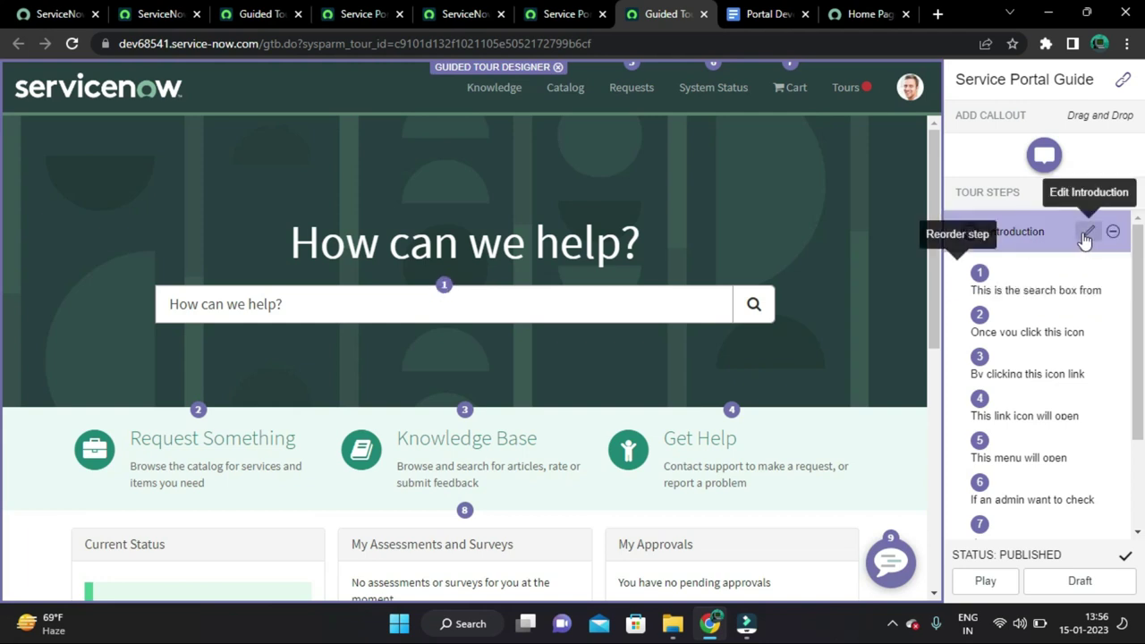
{"action": "left_click", "coordinate": [1087, 236]}
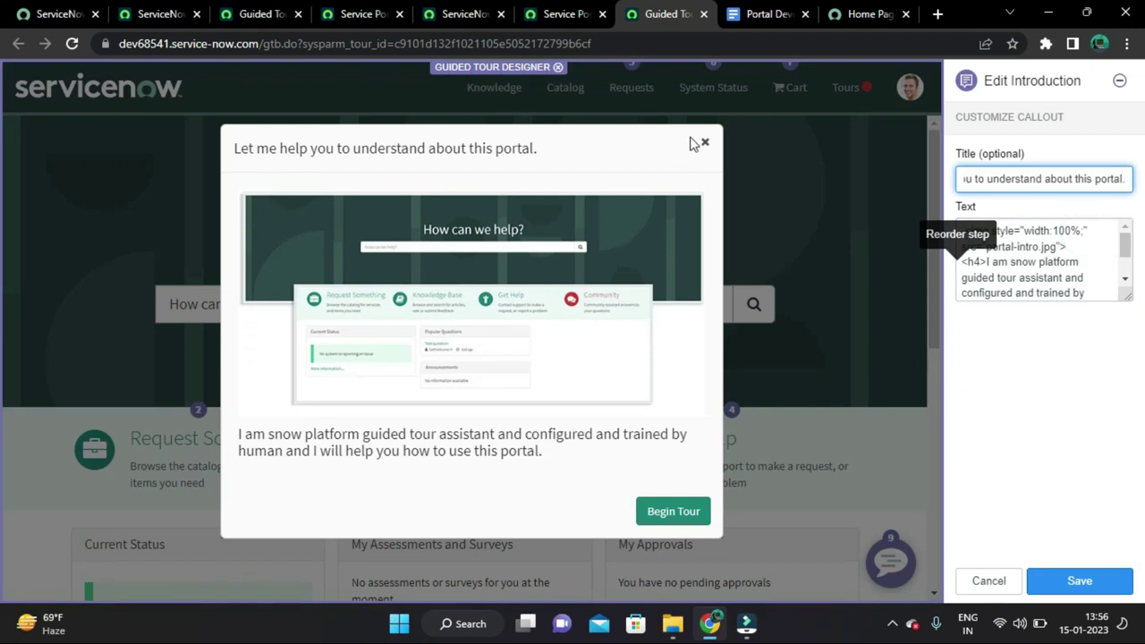
{"action": "left_click_drag", "start_coordinate": [1073, 389], "coordinate": [1130, 456]}
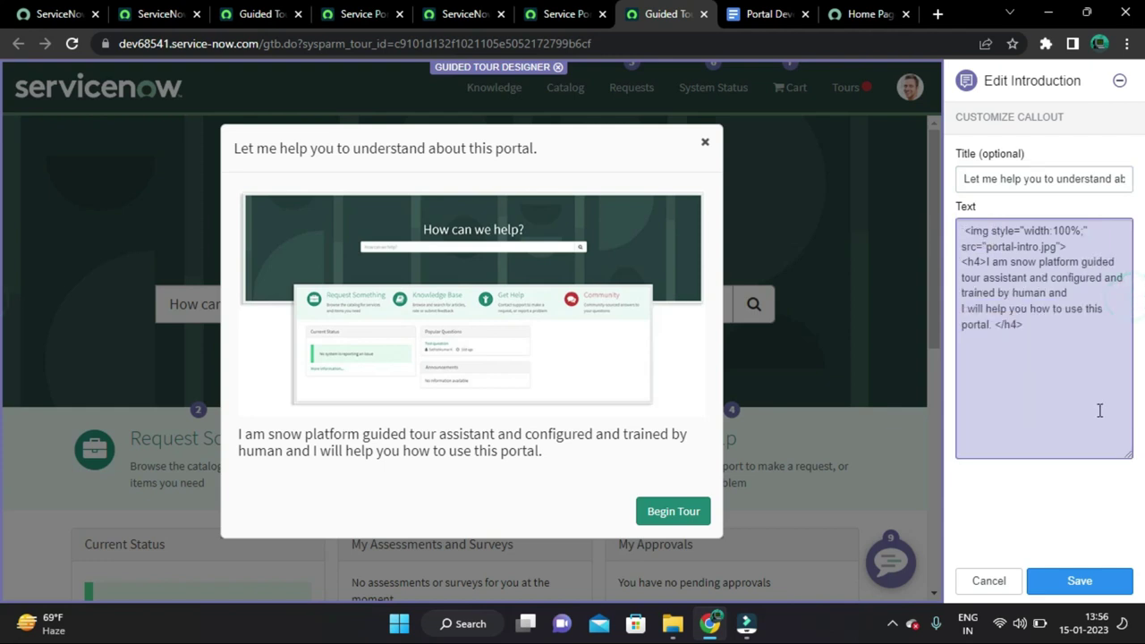
{"action": "left_click", "coordinate": [998, 265]}
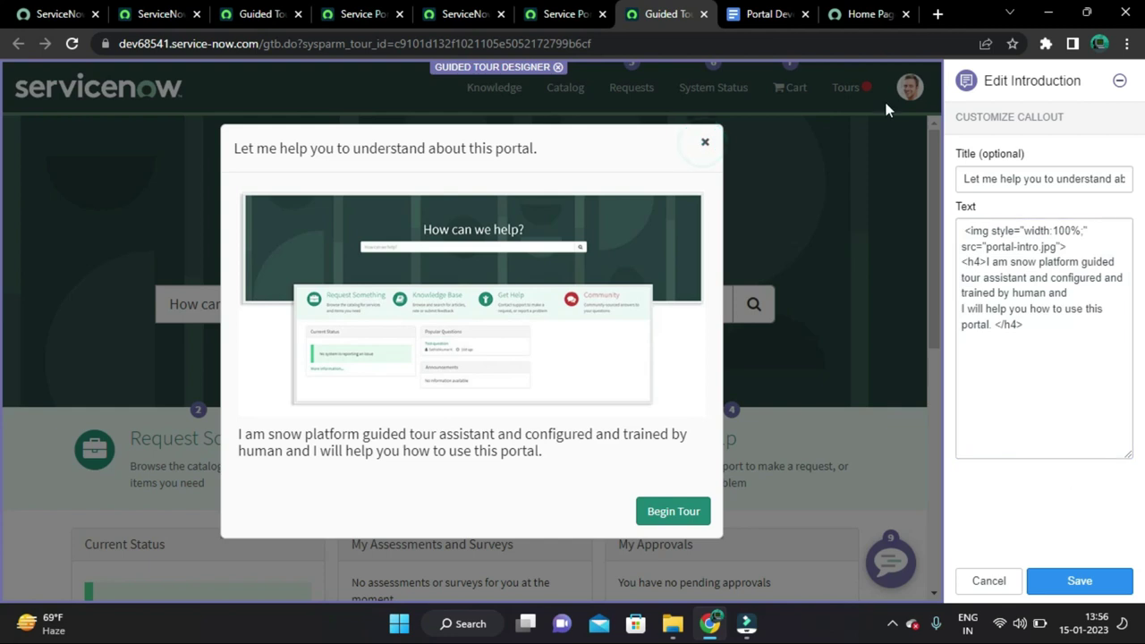
Begin the guided tour on the Service Portal home page and try the search box described by the first callout.
{"action": "left_click", "coordinate": [860, 14]}
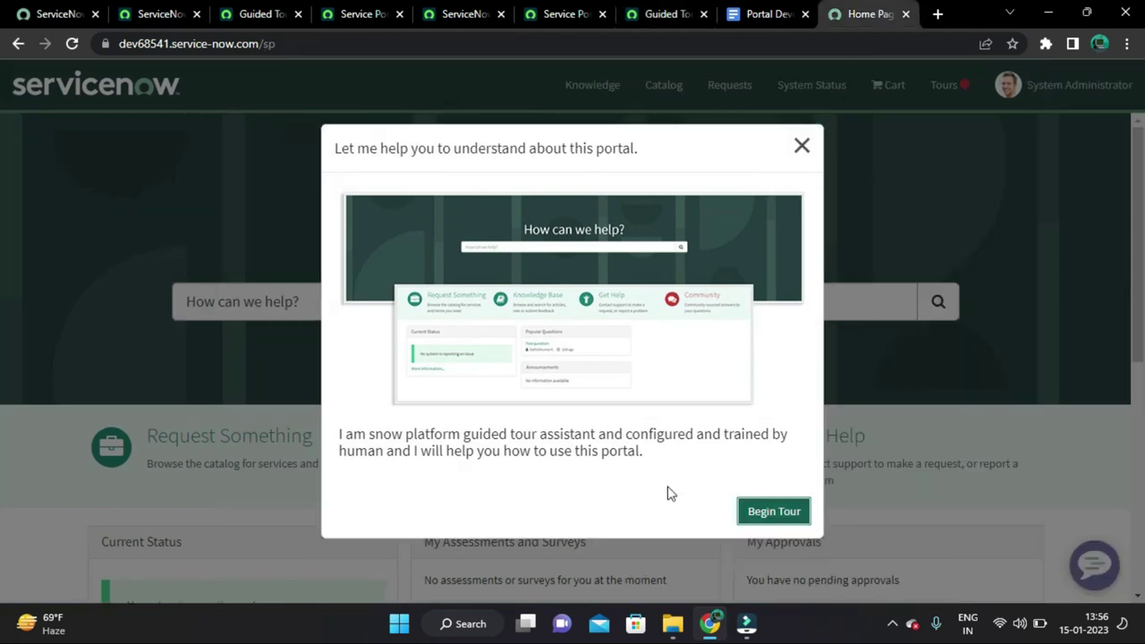
{"action": "left_click", "coordinate": [773, 512]}
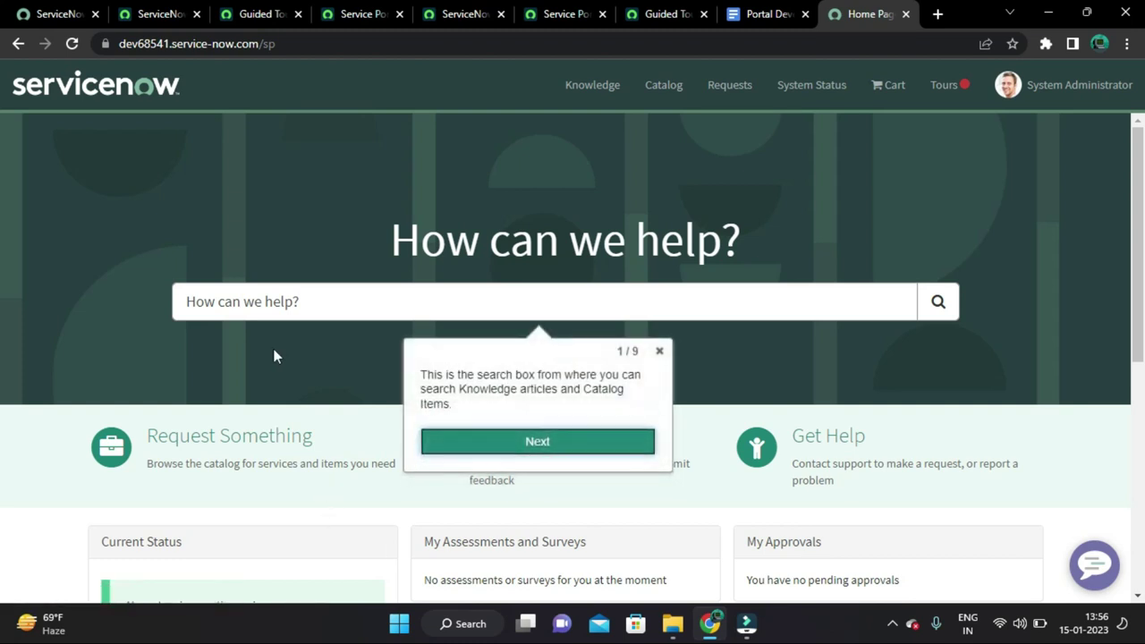
{"action": "left_click", "coordinate": [218, 300]}
{"action": "left_click", "coordinate": [200, 296]}
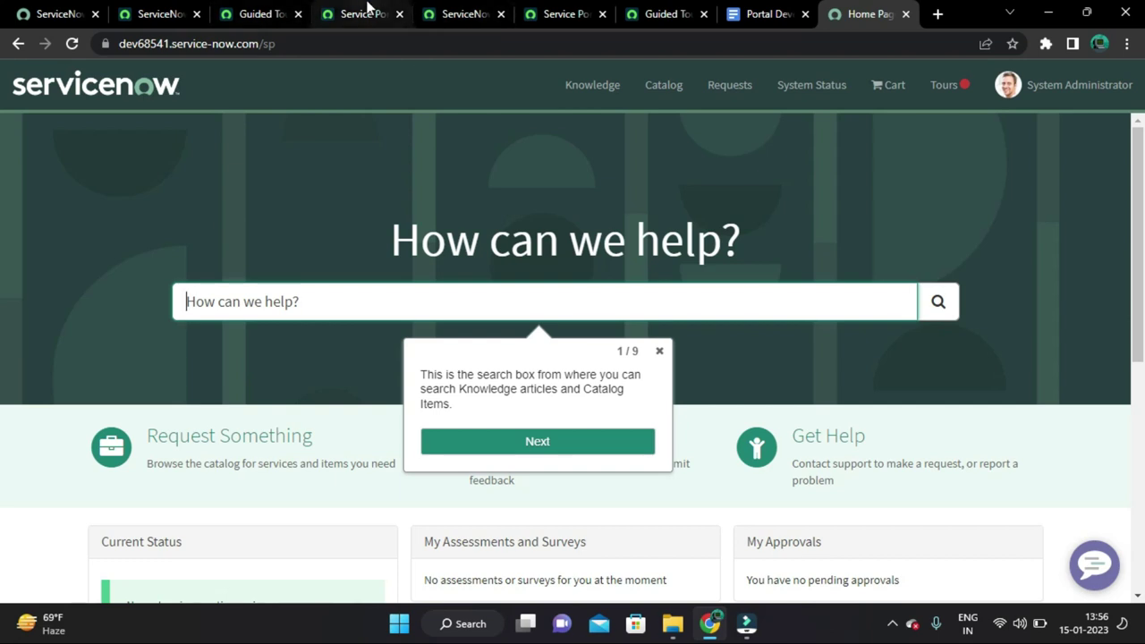
Filter the ServiceNow navigator by portals and open the Service Portal module's Portals list in a new browser tab.
{"action": "left_click", "coordinate": [342, 10]}
{"action": "left_click", "coordinate": [153, 12]}
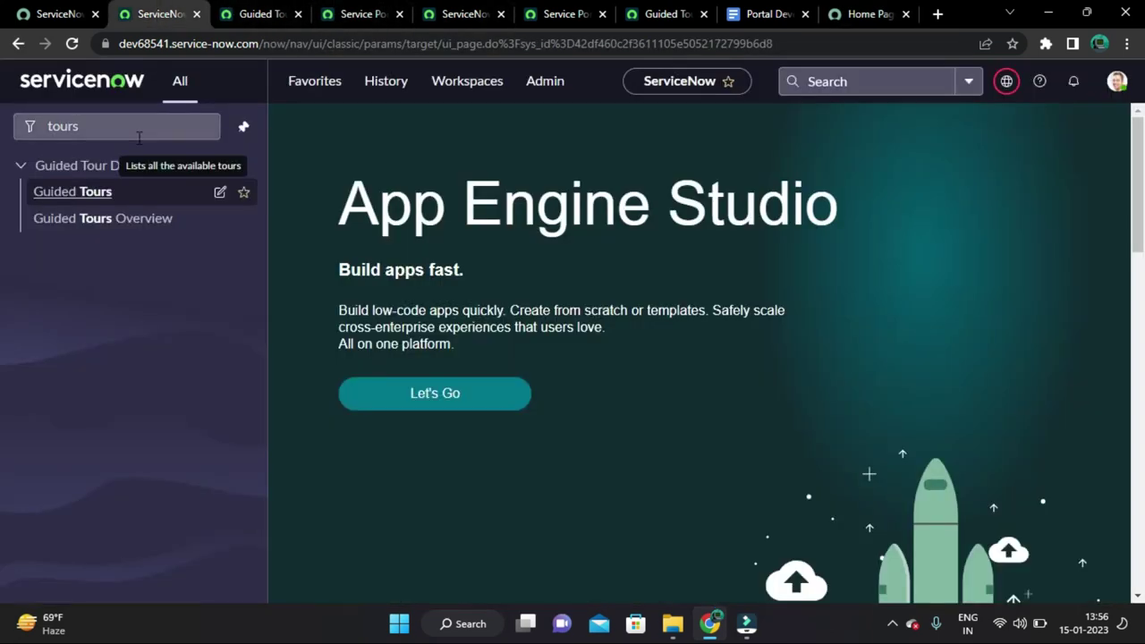
{"action": "left_click", "coordinate": [198, 127]}
{"action": "left_click", "coordinate": [158, 125]}
{"action": "type", "text": "portals"}
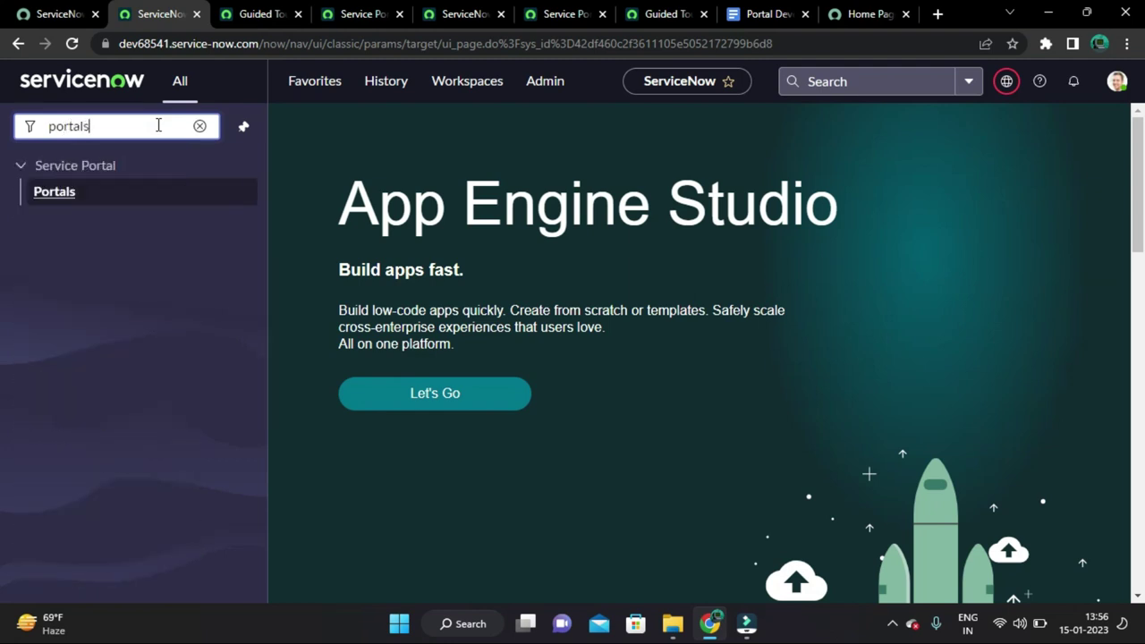
{"action": "right_click", "coordinate": [59, 194]}
{"action": "left_click", "coordinate": [104, 202]}
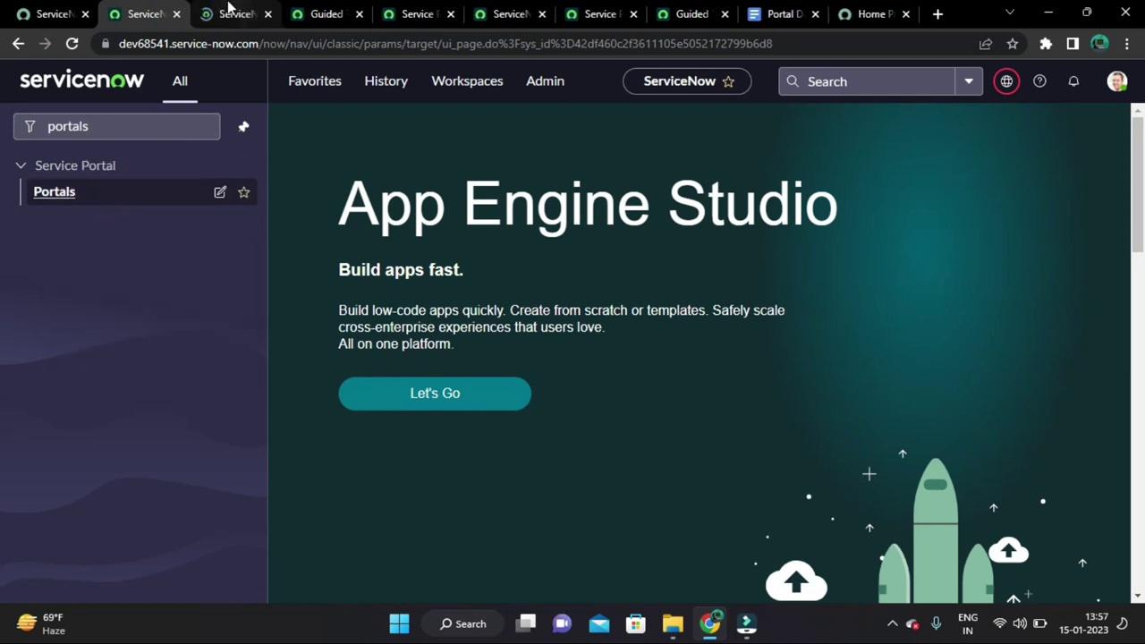
{"action": "left_click", "coordinate": [230, 12]}
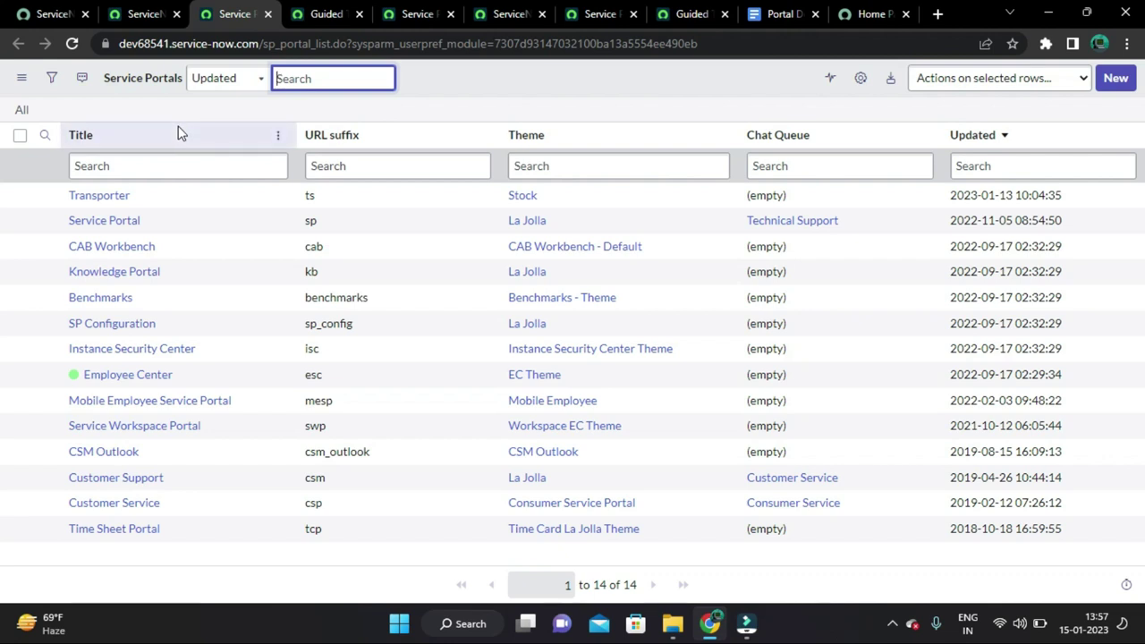
Open the Service Portal record with URL suffix sp and look over its settings and quick start configuration.
{"action": "left_click", "coordinate": [88, 229]}
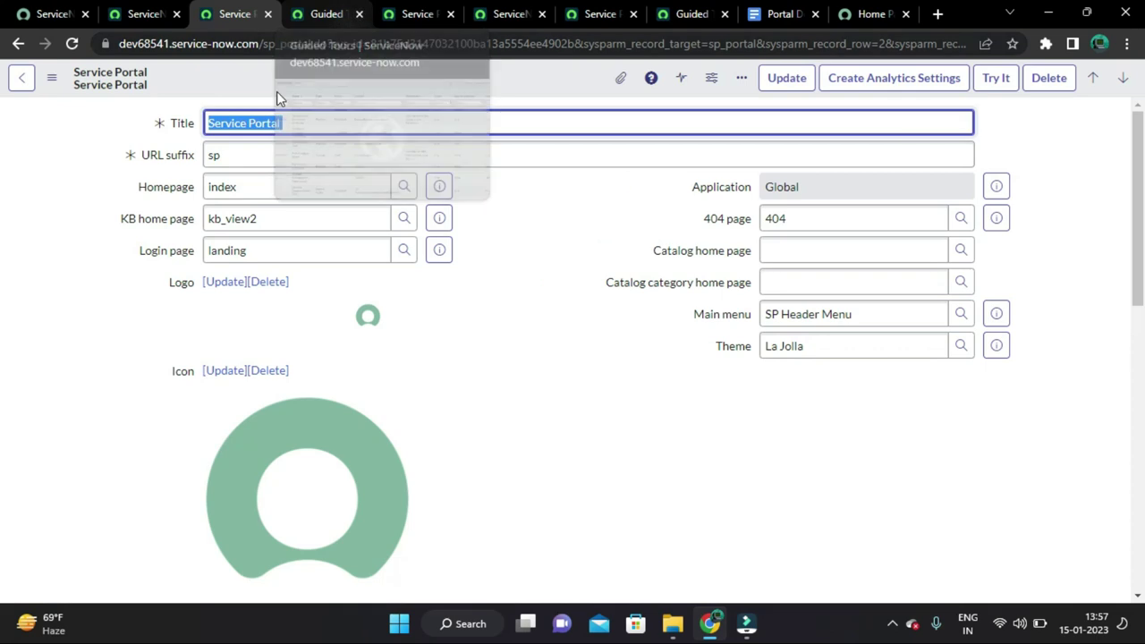
{"action": "scroll", "coordinate": [107, 285], "scroll_direction": "down", "scroll_amount": 3}
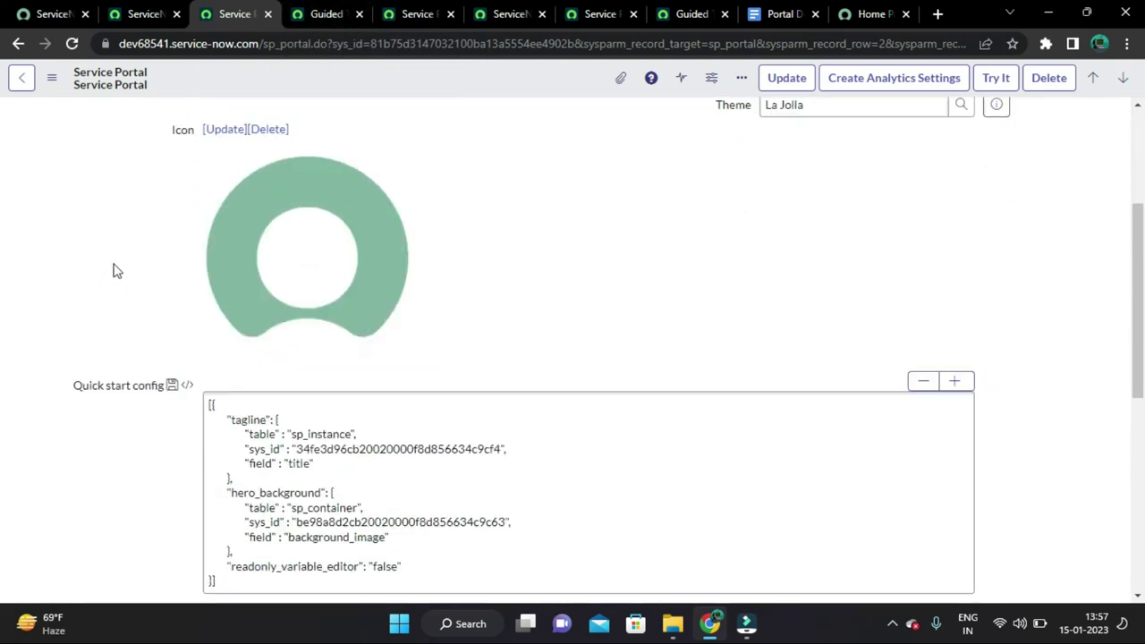
{"action": "scroll", "coordinate": [107, 285], "scroll_direction": "up", "scroll_amount": 3}
Close the Guided Tours list, the newly opened Service Portal record and the Service Portal Guide record.
{"action": "left_click", "coordinate": [327, 13]}
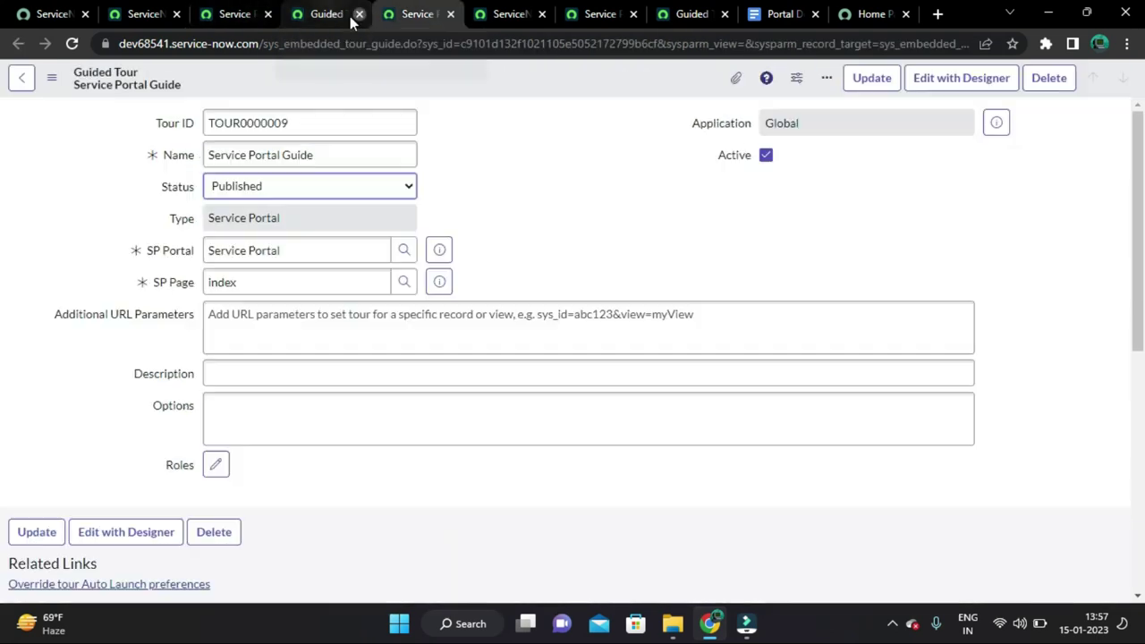
{"action": "left_click", "coordinate": [359, 14]}
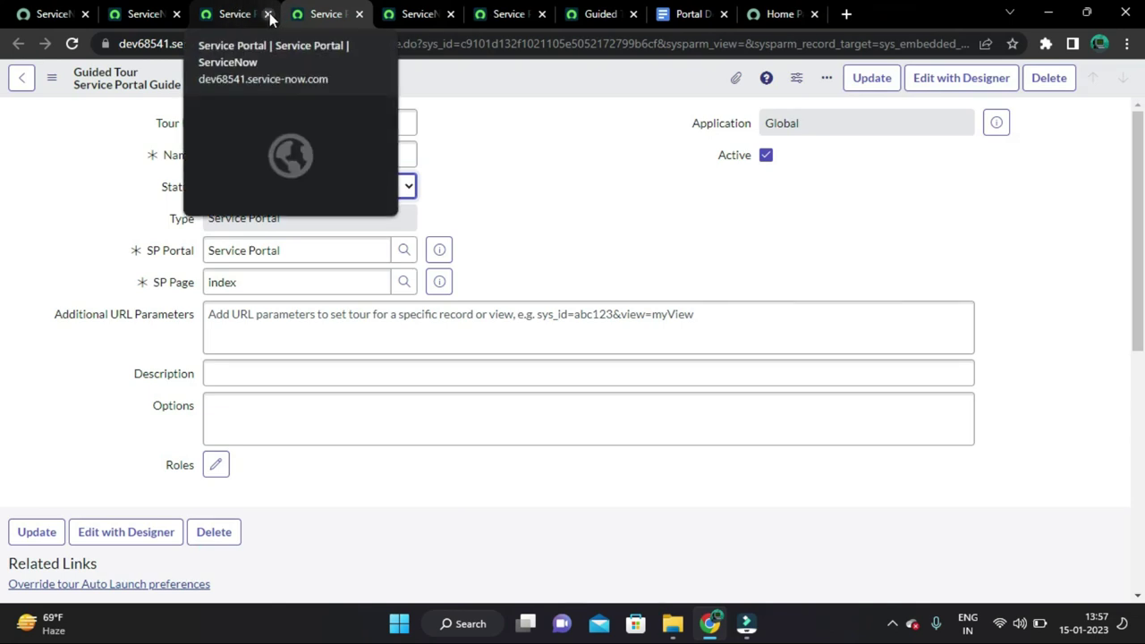
{"action": "left_click", "coordinate": [269, 13]}
{"action": "left_click", "coordinate": [511, 161]}
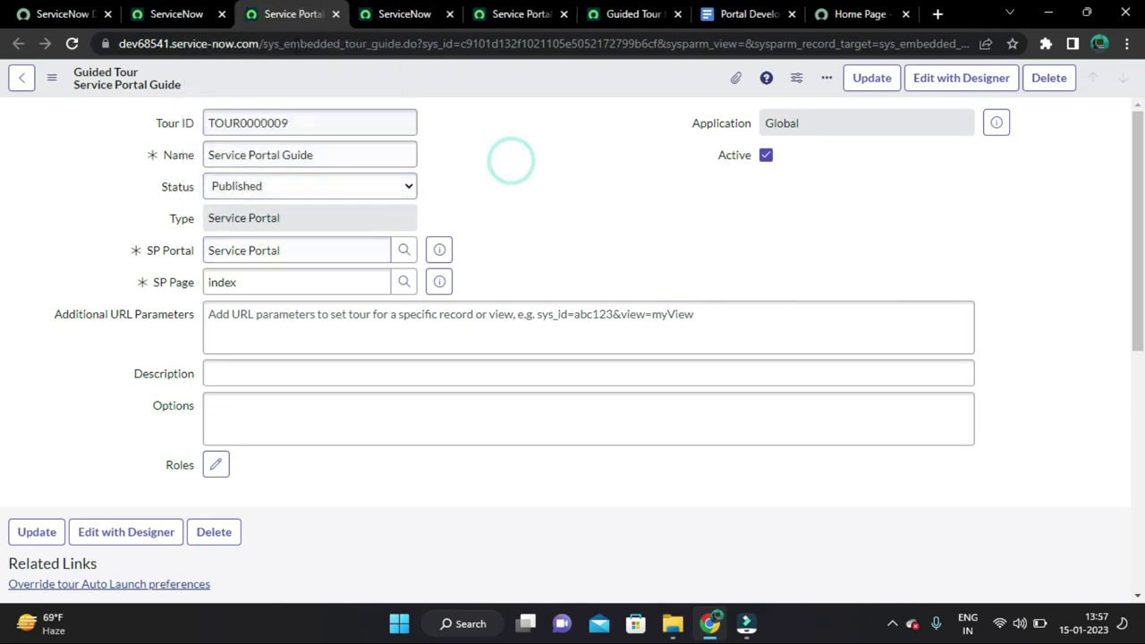
{"action": "left_click", "coordinate": [205, 15]}
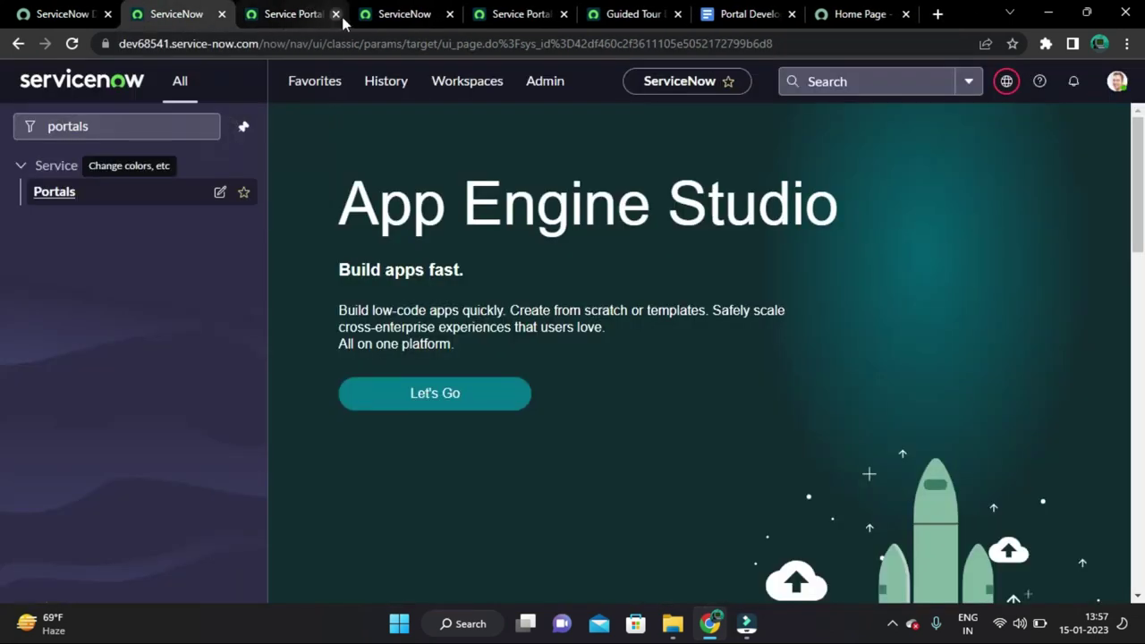
{"action": "left_click", "coordinate": [390, 11]}
{"action": "left_click", "coordinate": [338, 15]}
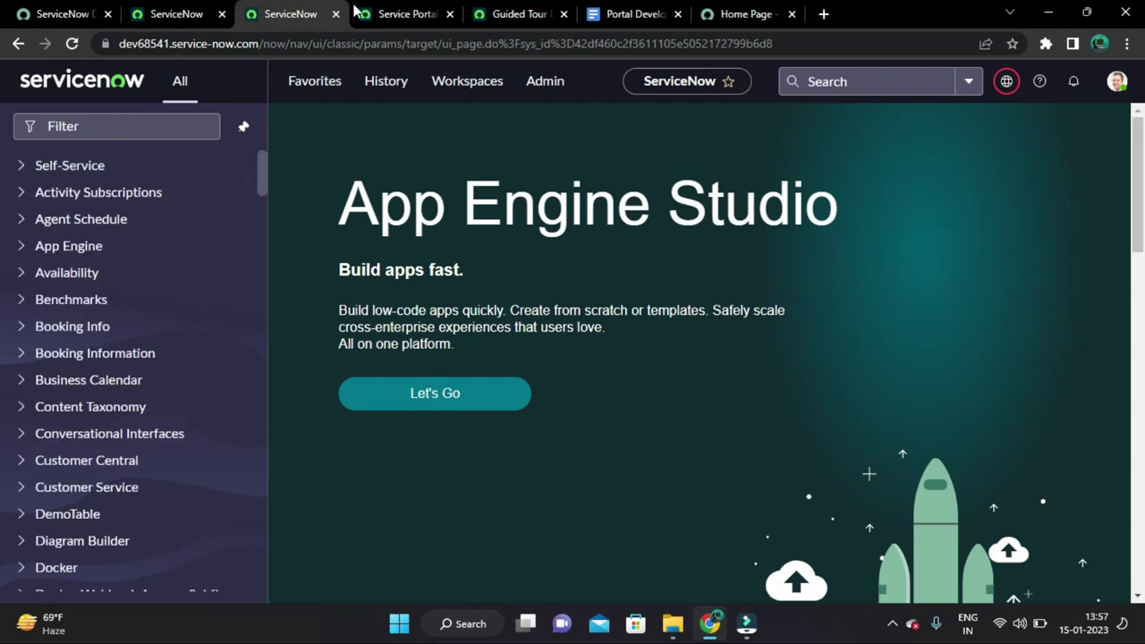
Switch to the remaining Service Portal record and examine its page settings, CSS variables and related lists.
{"action": "left_click", "coordinate": [394, 13]}
{"action": "scroll", "coordinate": [362, 244], "scroll_direction": "up", "scroll_amount": 10}
{"action": "scroll", "coordinate": [362, 243], "scroll_direction": "up", "scroll_amount": 2}
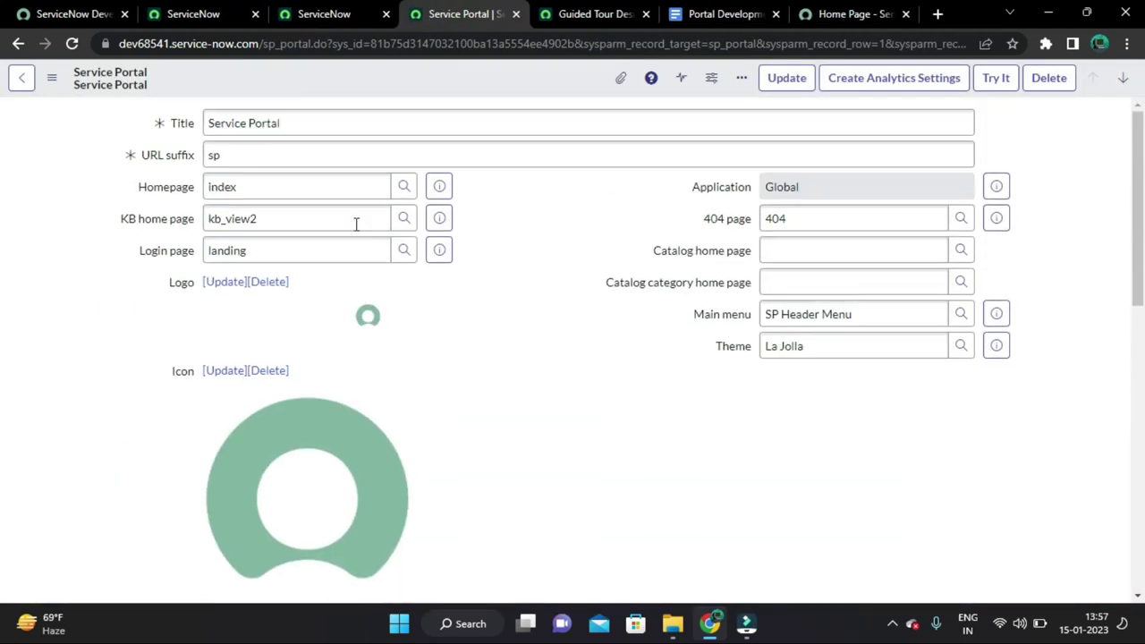
{"action": "left_click", "coordinate": [37, 197]}
{"action": "scroll", "coordinate": [137, 320], "scroll_direction": "down", "scroll_amount": 10}
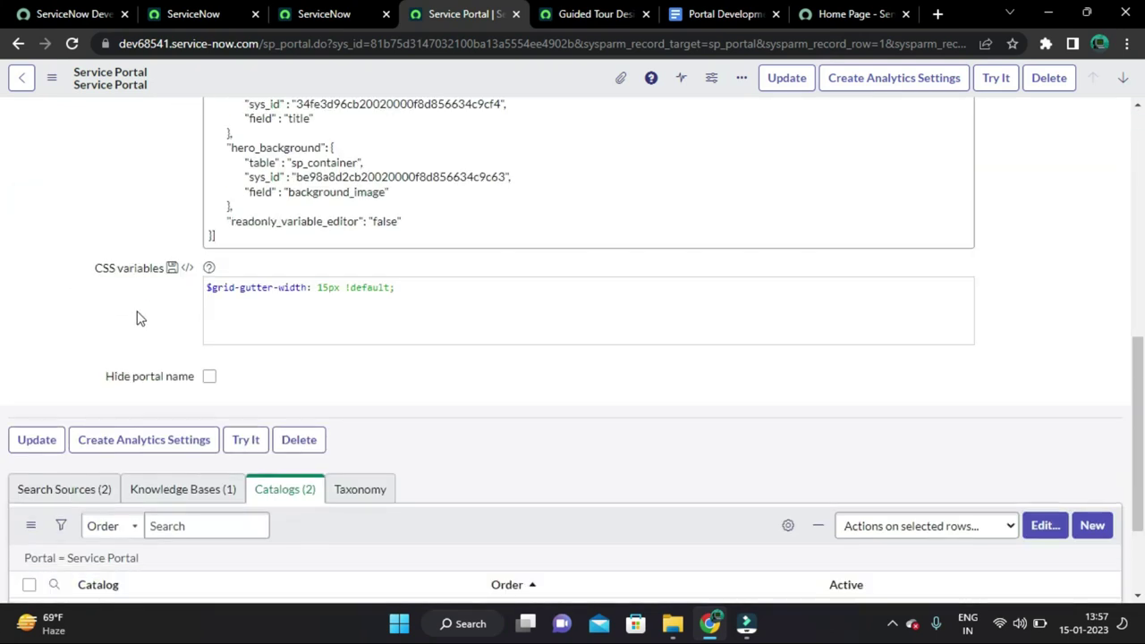
Look over the end of the Service Portal form and examine its Search Sources related list.
{"action": "scroll", "coordinate": [268, 304], "scroll_direction": "up", "scroll_amount": 8}
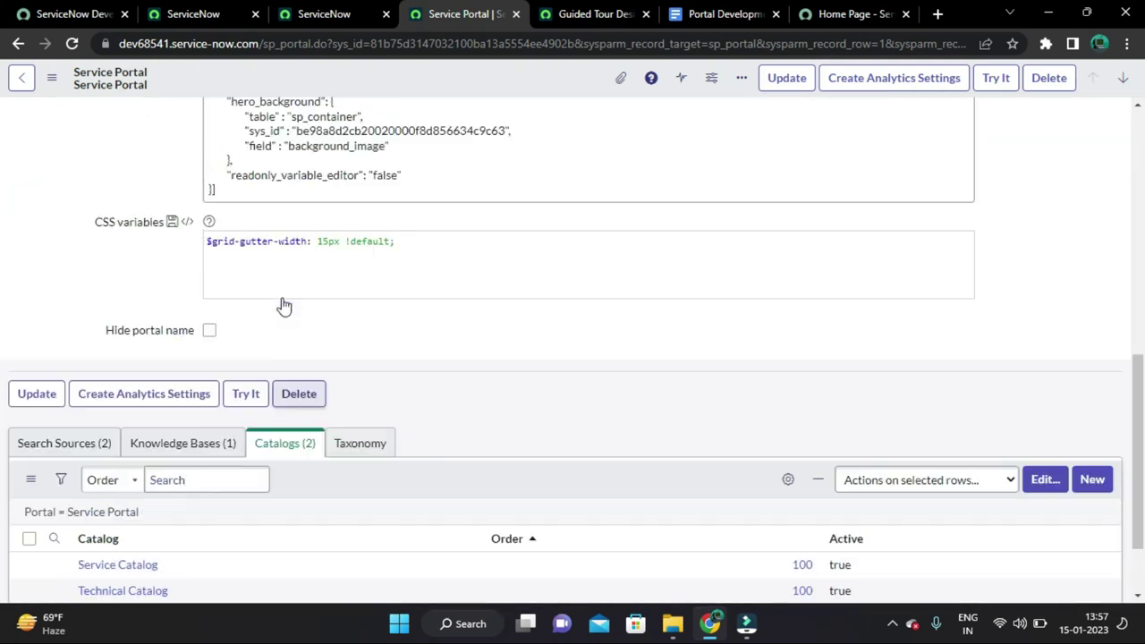
{"action": "scroll", "coordinate": [148, 233], "scroll_direction": "down", "scroll_amount": 8}
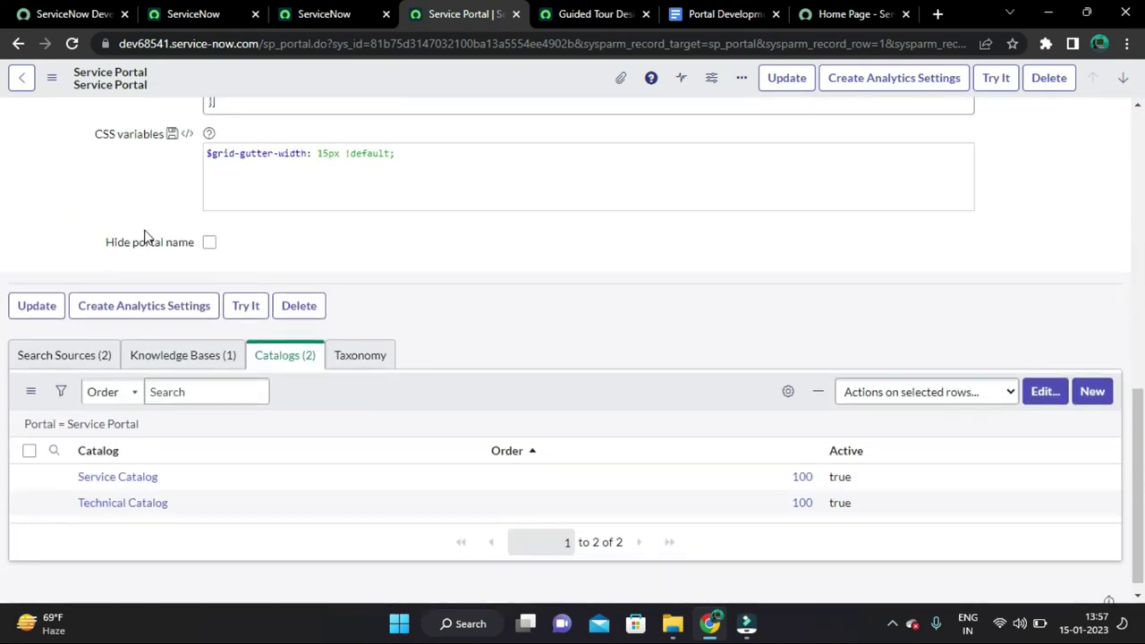
{"action": "left_click", "coordinate": [61, 338]}
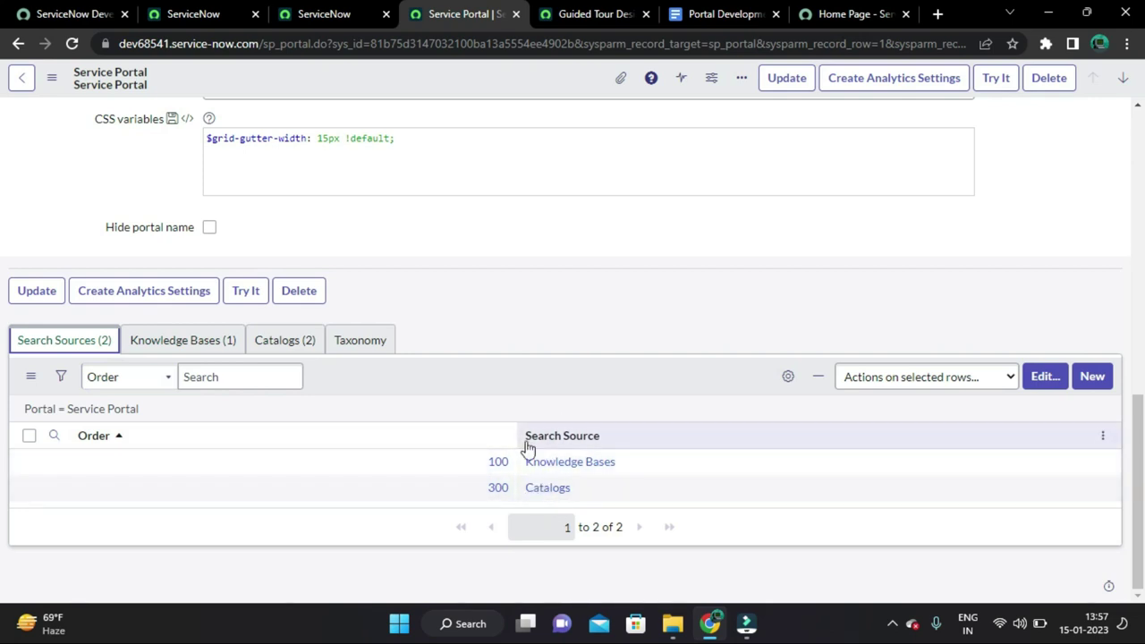
{"action": "scroll", "coordinate": [527, 447], "scroll_direction": "up", "scroll_amount": 15}
{"action": "scroll", "coordinate": [499, 454], "scroll_direction": "down", "scroll_amount": 15}
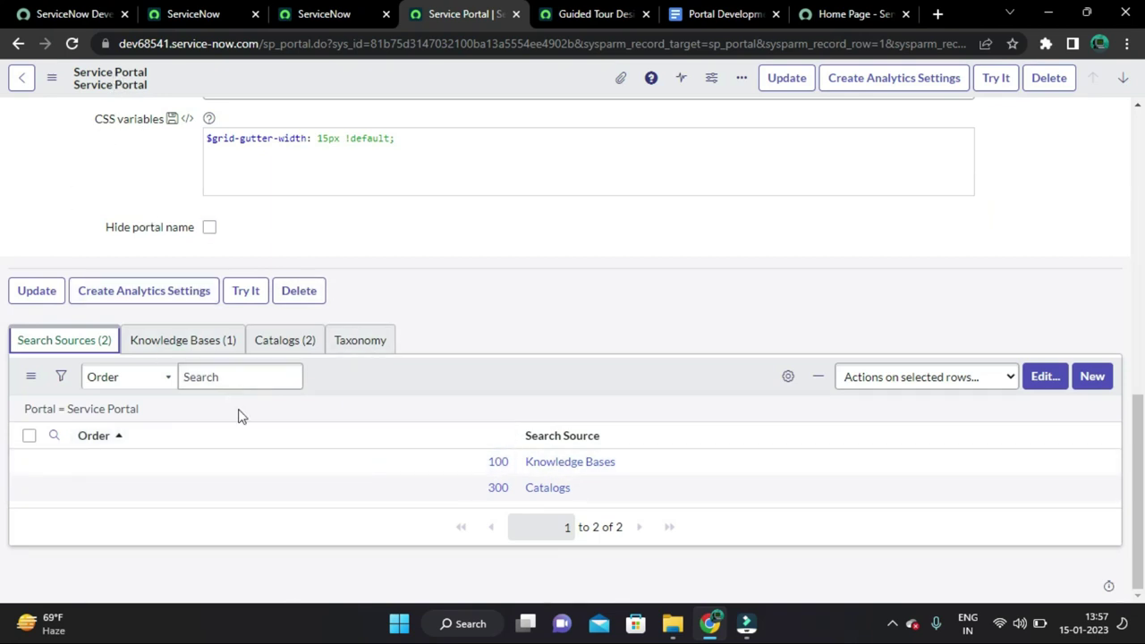
{"action": "left_click", "coordinate": [314, 565]}
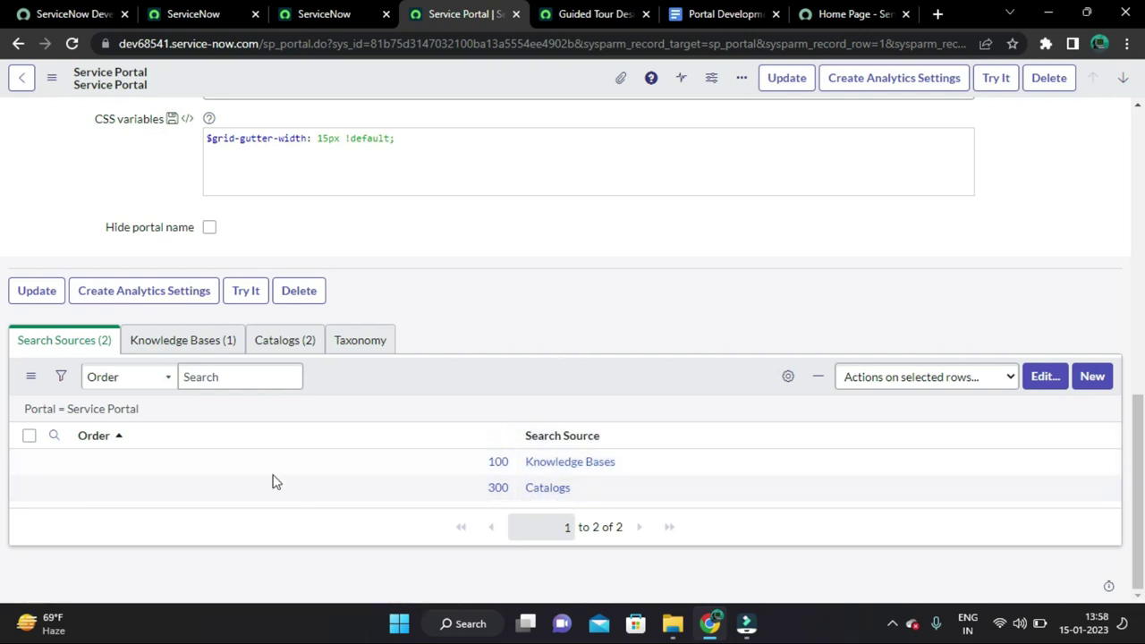
Examine the Service Portal record's Knowledge Bases and Catalogs related lists, and return to Search Sources.
{"action": "left_click", "coordinate": [181, 349]}
{"action": "left_click", "coordinate": [545, 314]}
{"action": "left_click", "coordinate": [78, 369]}
{"action": "left_click", "coordinate": [204, 359]}
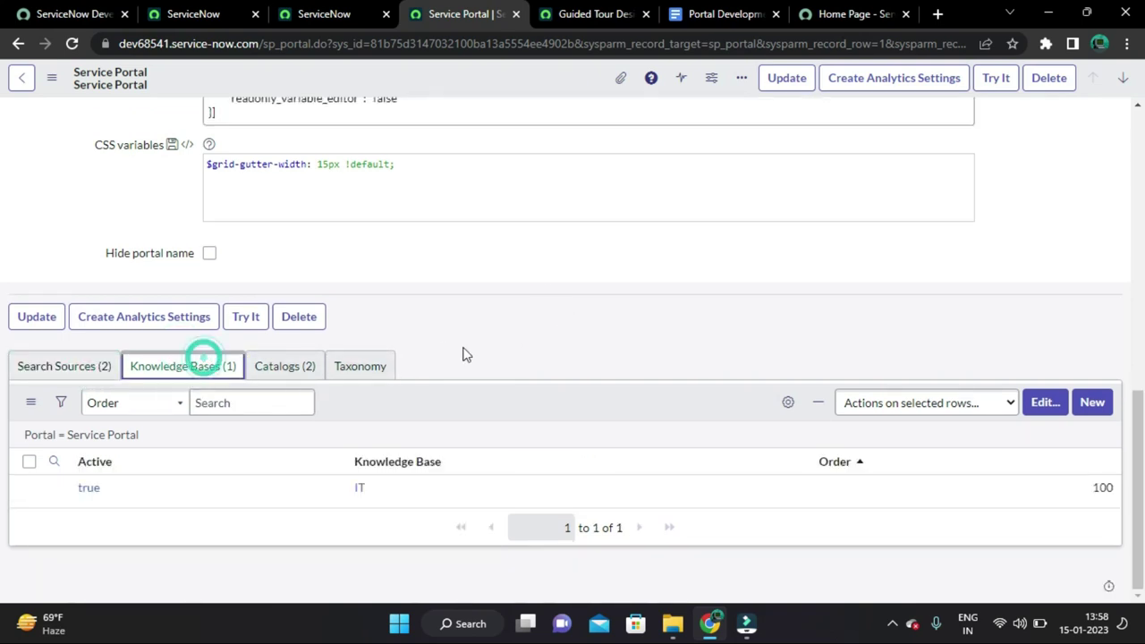
{"action": "scroll", "coordinate": [169, 353], "scroll_direction": "down", "scroll_amount": 2}
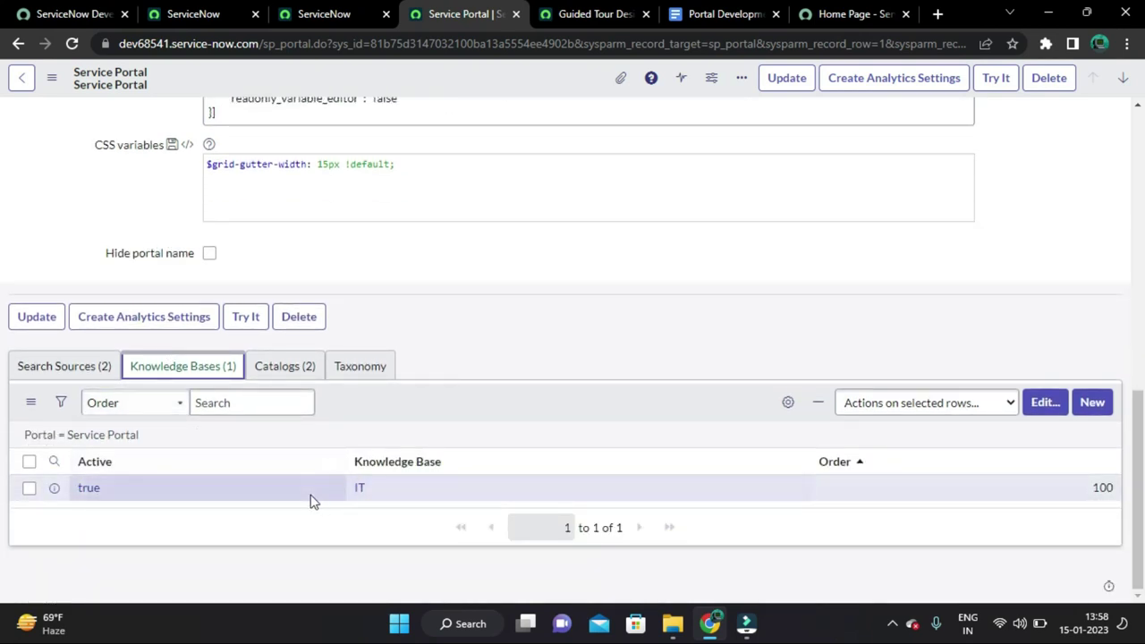
{"action": "left_click", "coordinate": [283, 366]}
{"action": "scroll", "coordinate": [537, 340], "scroll_direction": "down", "scroll_amount": 1}
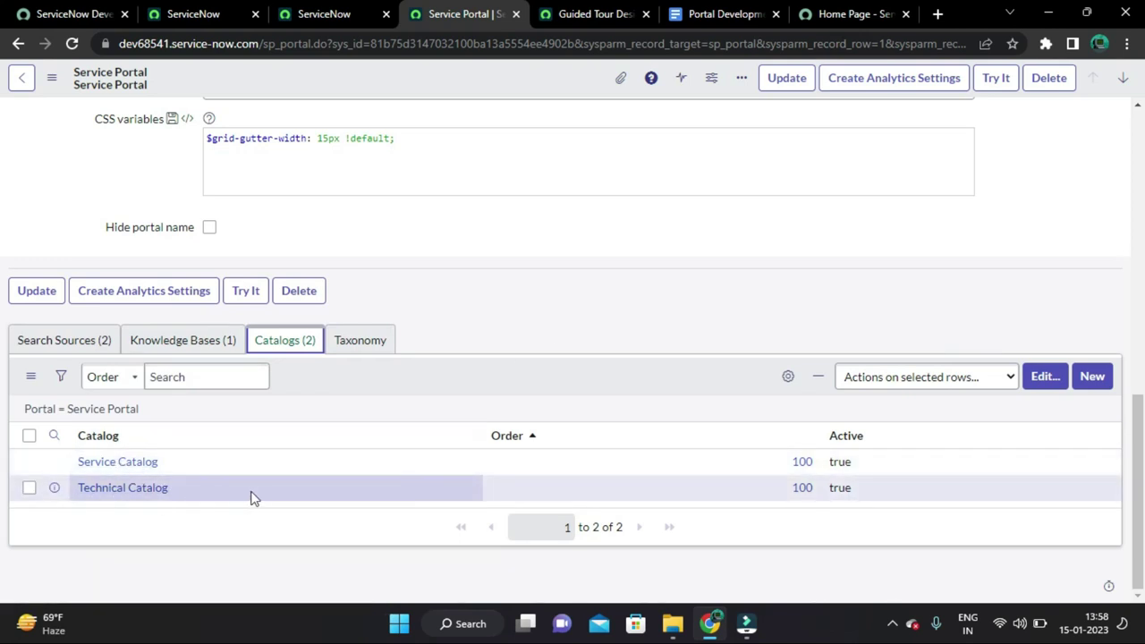
{"action": "left_click", "coordinate": [63, 343]}
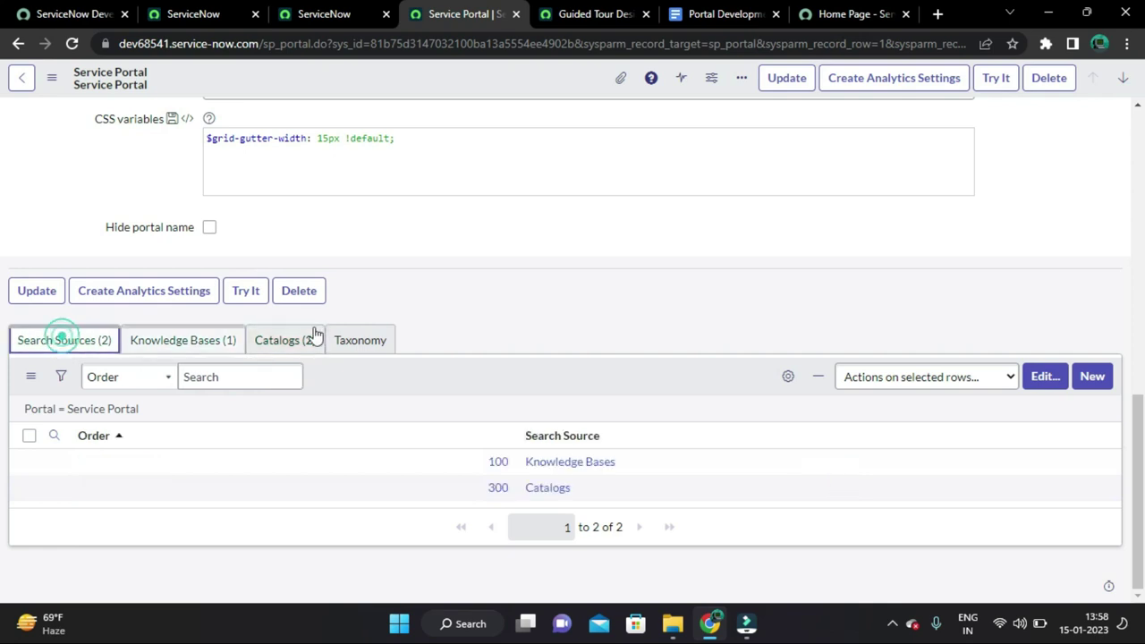
{"action": "scroll", "coordinate": [586, 323], "scroll_direction": "up", "scroll_amount": 1}
Advance the guided tour on the portal home page to step 2 and open Request Something in a new browser tab.
{"action": "left_click", "coordinate": [854, 13]}
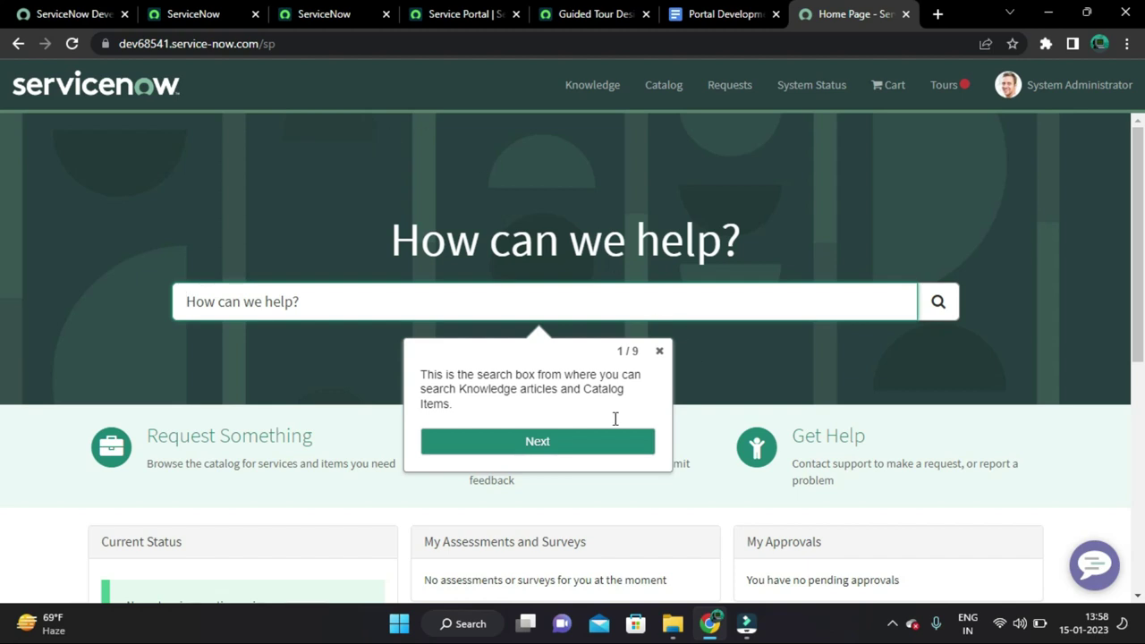
{"action": "left_click", "coordinate": [567, 444]}
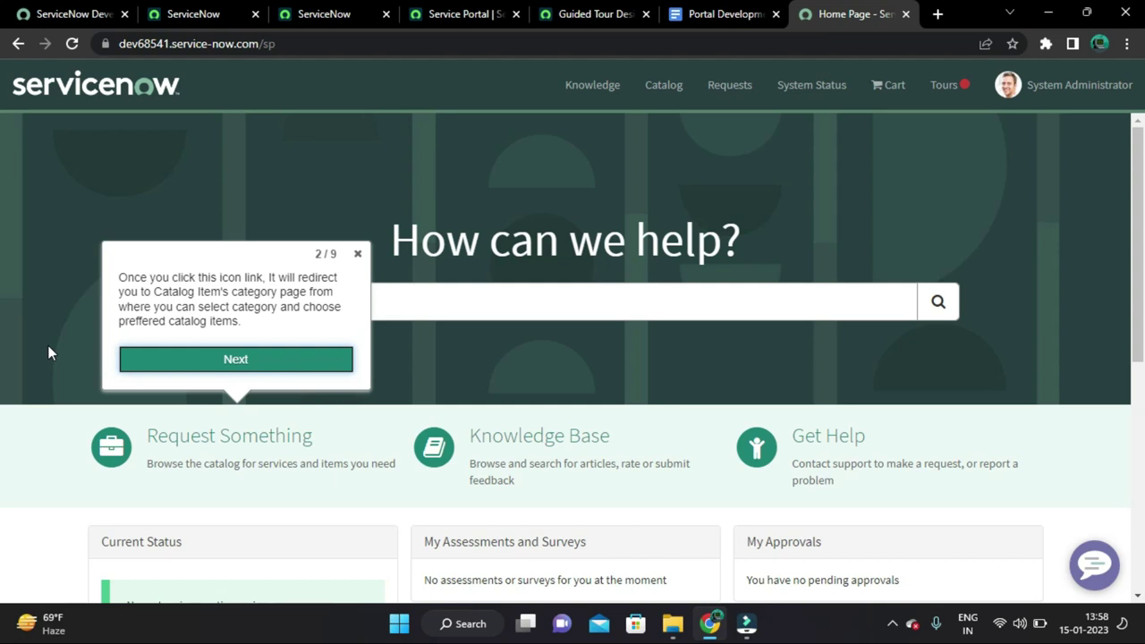
{"action": "right_click", "coordinate": [287, 427]}
{"action": "left_click", "coordinate": [346, 272]}
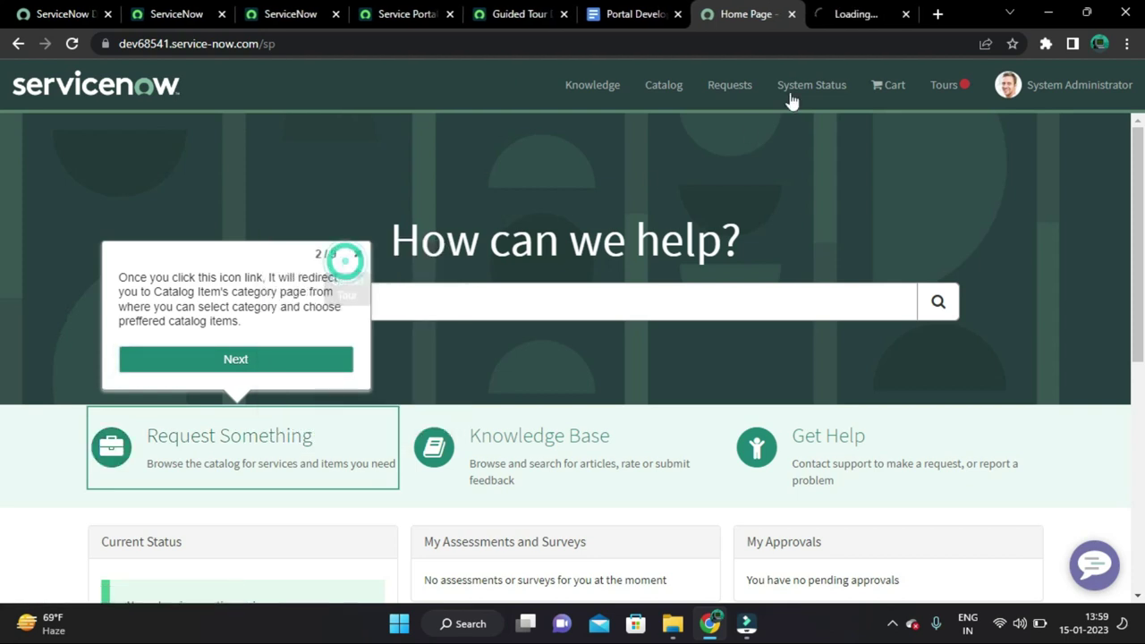
{"action": "left_click", "coordinate": [849, 14]}
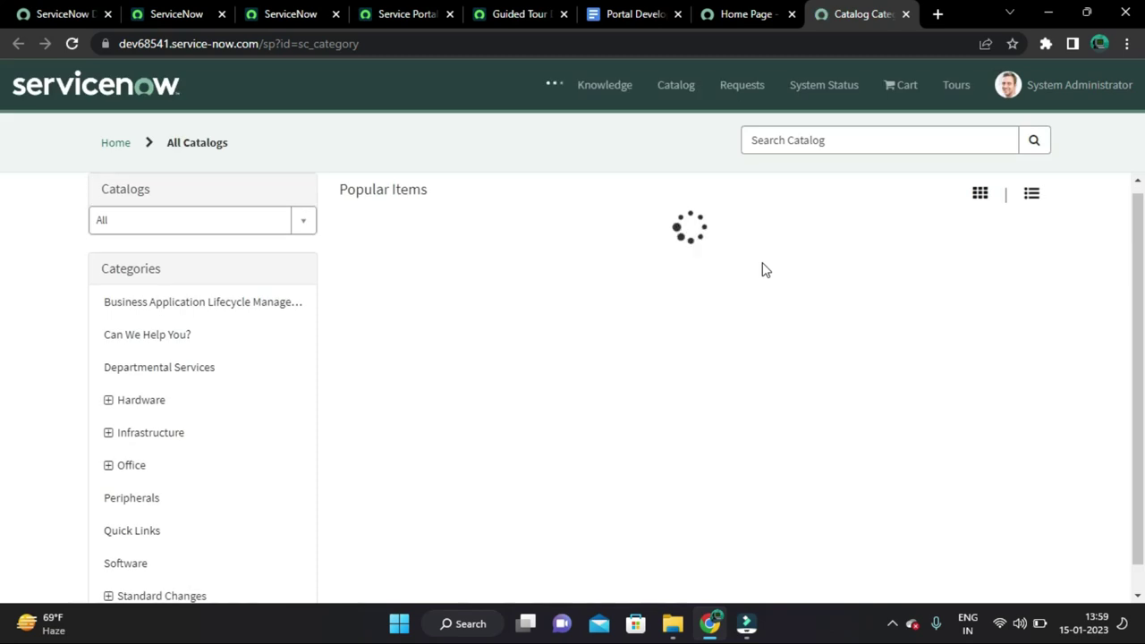
Filter the catalog category page to Service Catalog and look over its categories and popular items.
{"action": "left_click", "coordinate": [306, 223]}
{"action": "left_click", "coordinate": [305, 223]}
{"action": "left_click", "coordinate": [305, 222]}
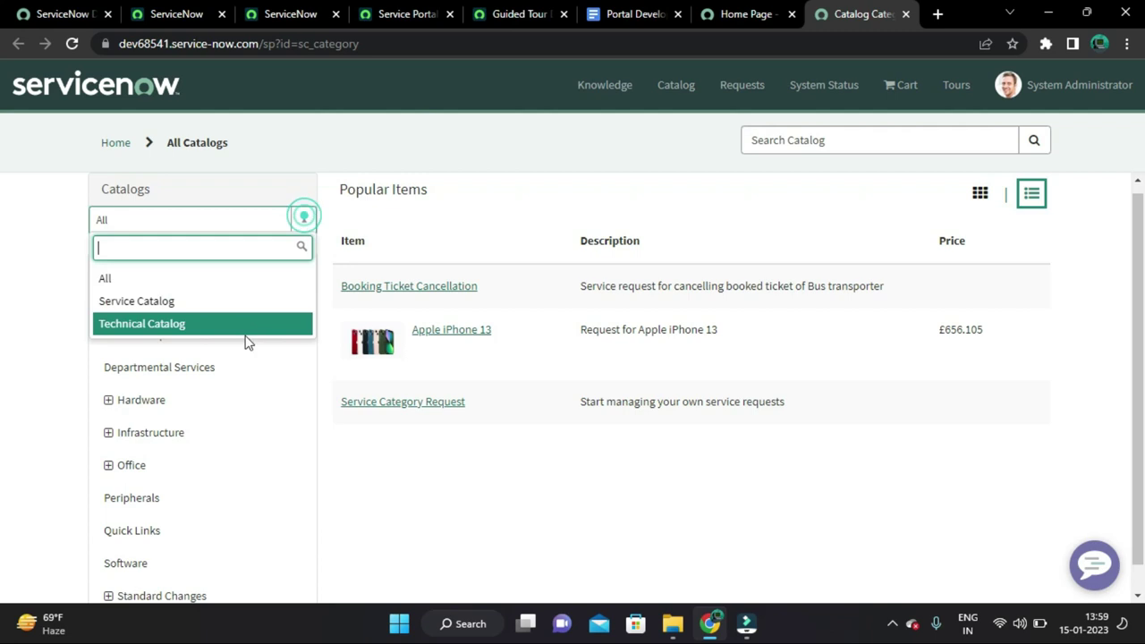
{"action": "left_click", "coordinate": [181, 304]}
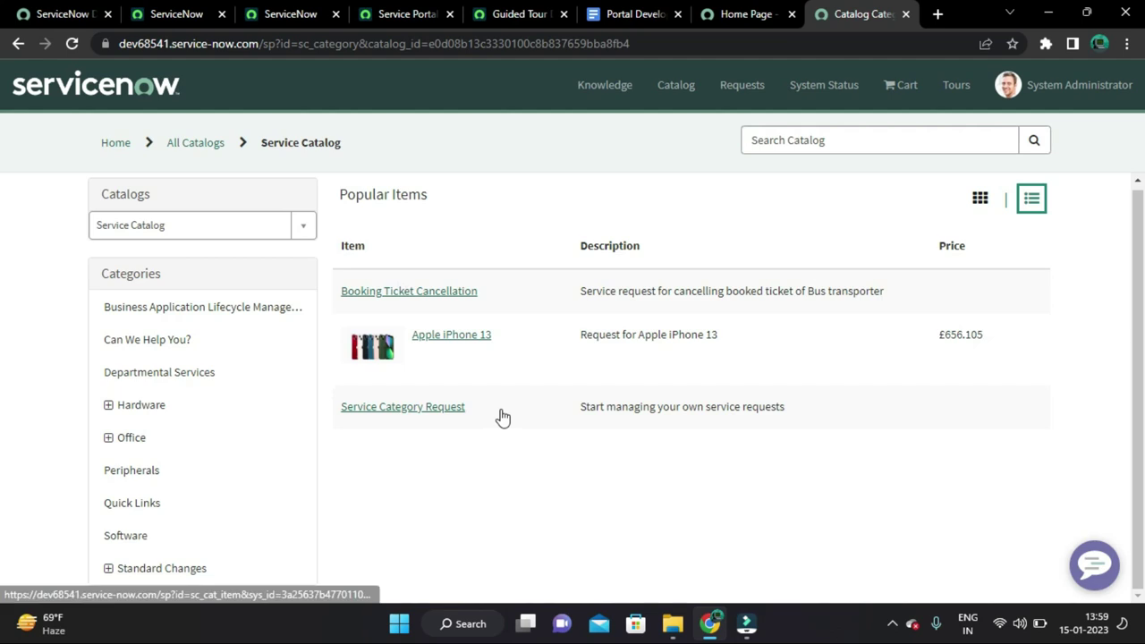
{"action": "scroll", "coordinate": [499, 398], "scroll_direction": "up", "scroll_amount": 1}
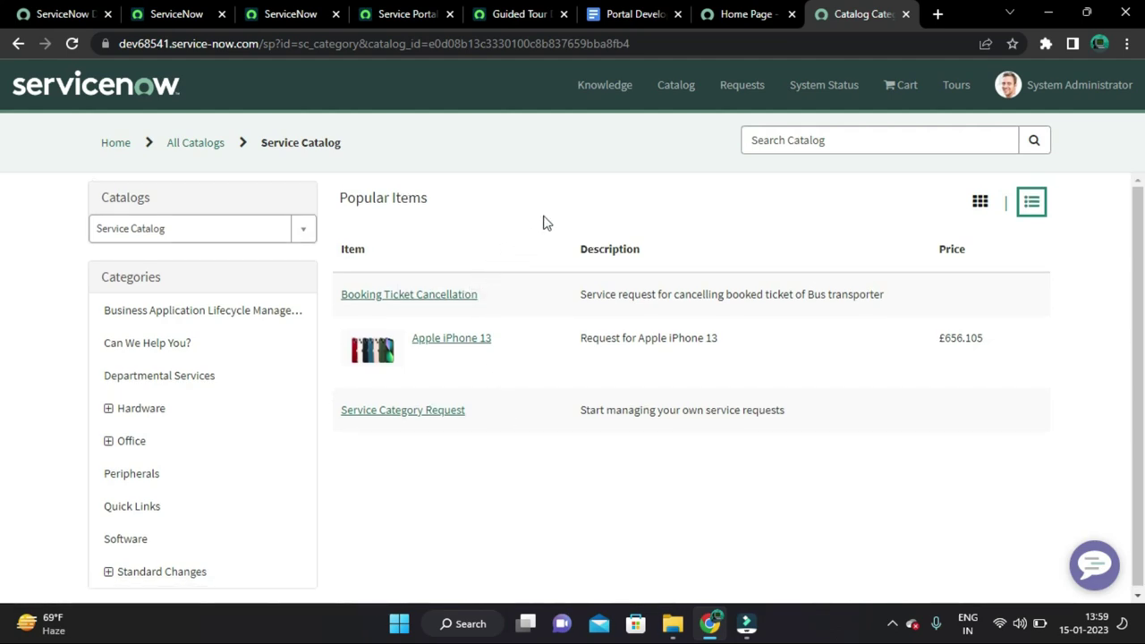
Return to the portal home page, advance the guided tour to step 3 and open Knowledge Base in a new browser tab.
{"action": "left_click", "coordinate": [742, 16]}
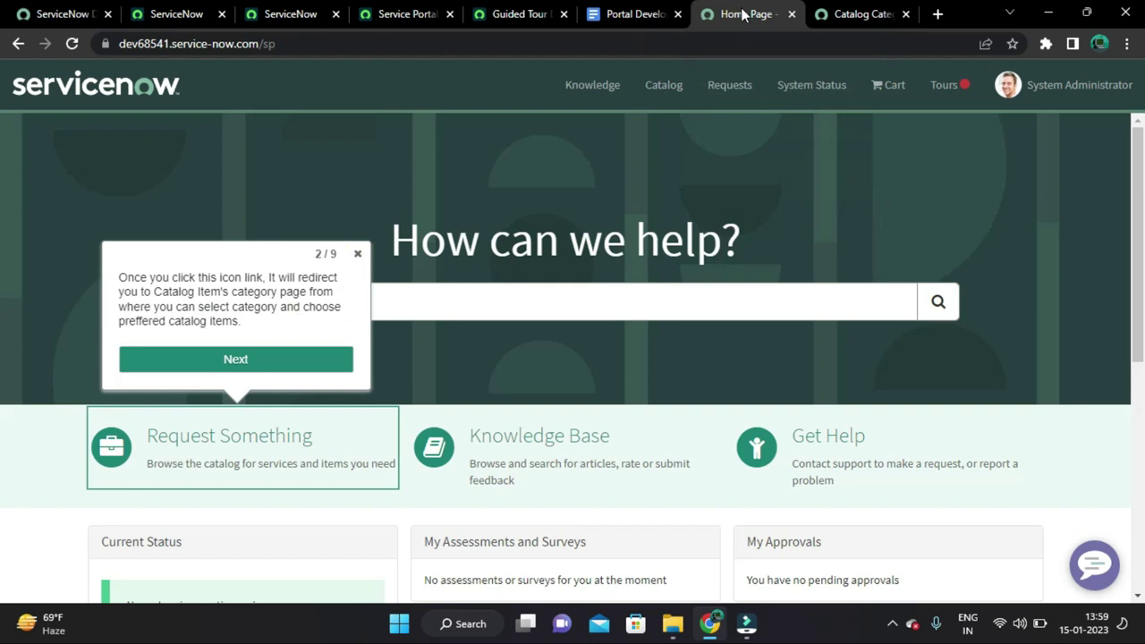
{"action": "left_click", "coordinate": [279, 360]}
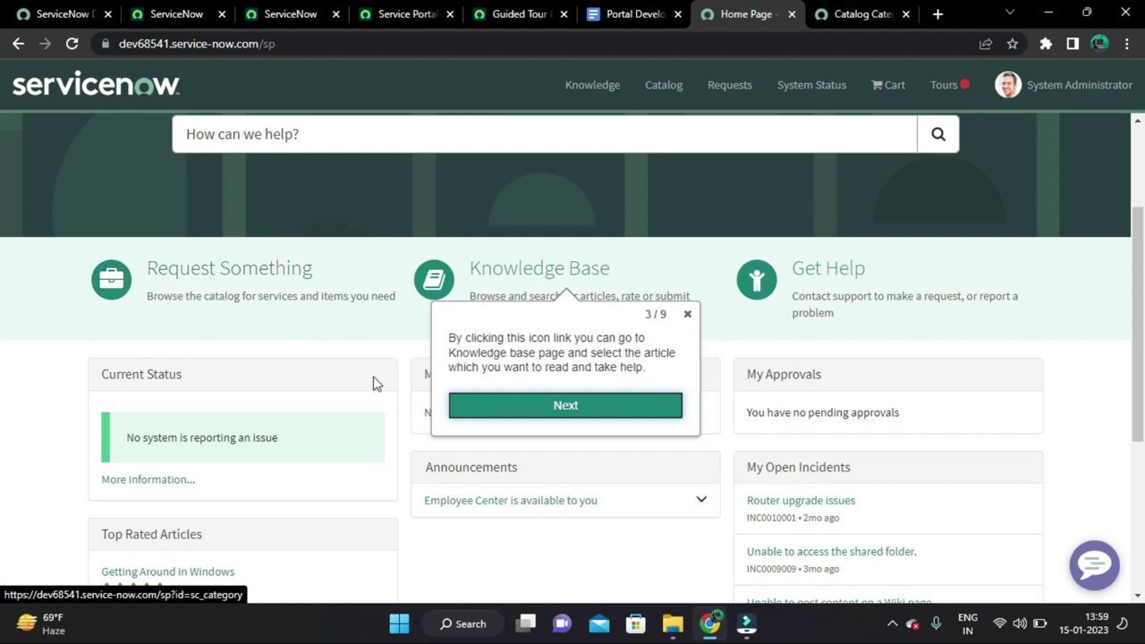
{"action": "scroll", "coordinate": [527, 354], "scroll_direction": "up", "scroll_amount": 1}
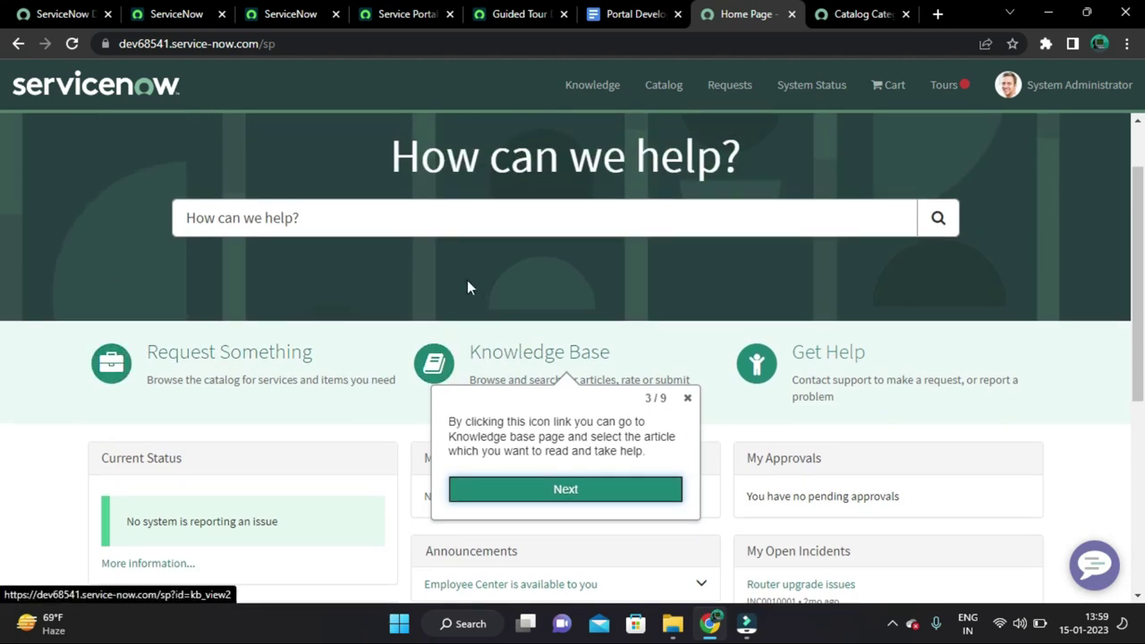
{"action": "scroll", "coordinate": [562, 301], "scroll_direction": "down", "scroll_amount": 1}
{"action": "right_click", "coordinate": [572, 277]}
{"action": "left_click", "coordinate": [573, 282]}
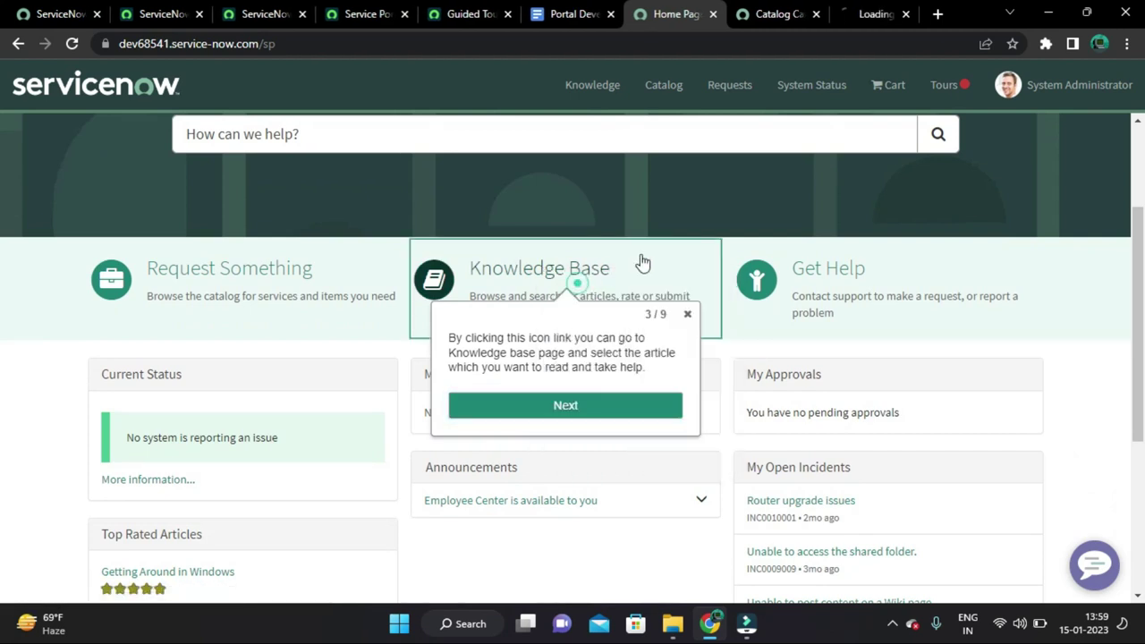
{"action": "left_click", "coordinate": [843, 8]}
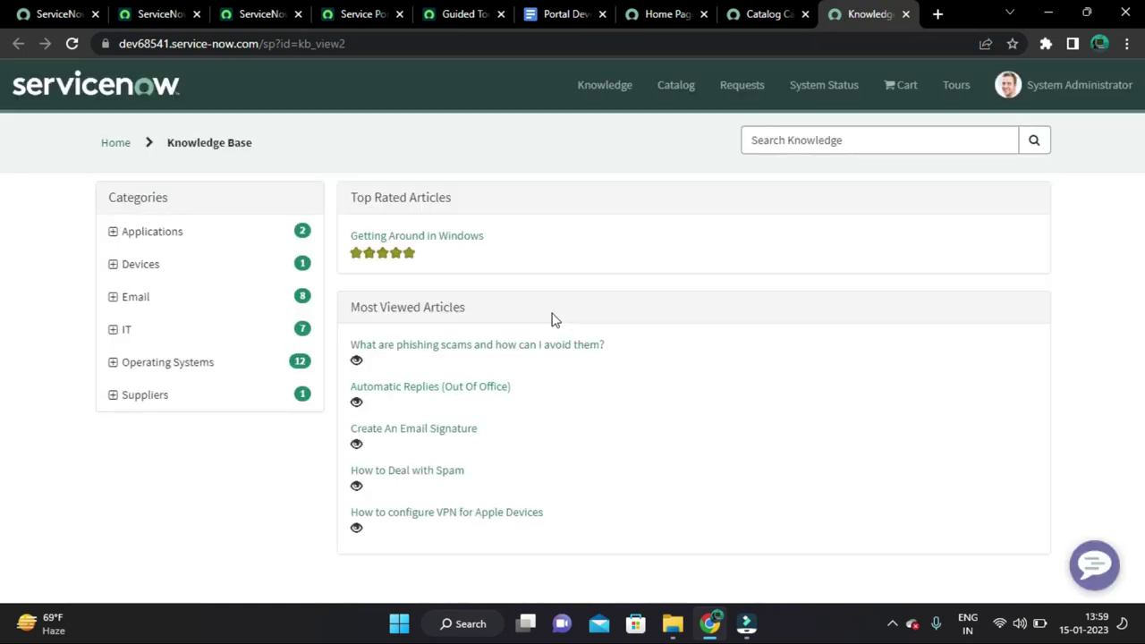
Open the IT entry from the Service Portal record's Knowledge Bases related list in a new tab and go to its knowledge base record.
{"action": "left_click", "coordinate": [351, 10]}
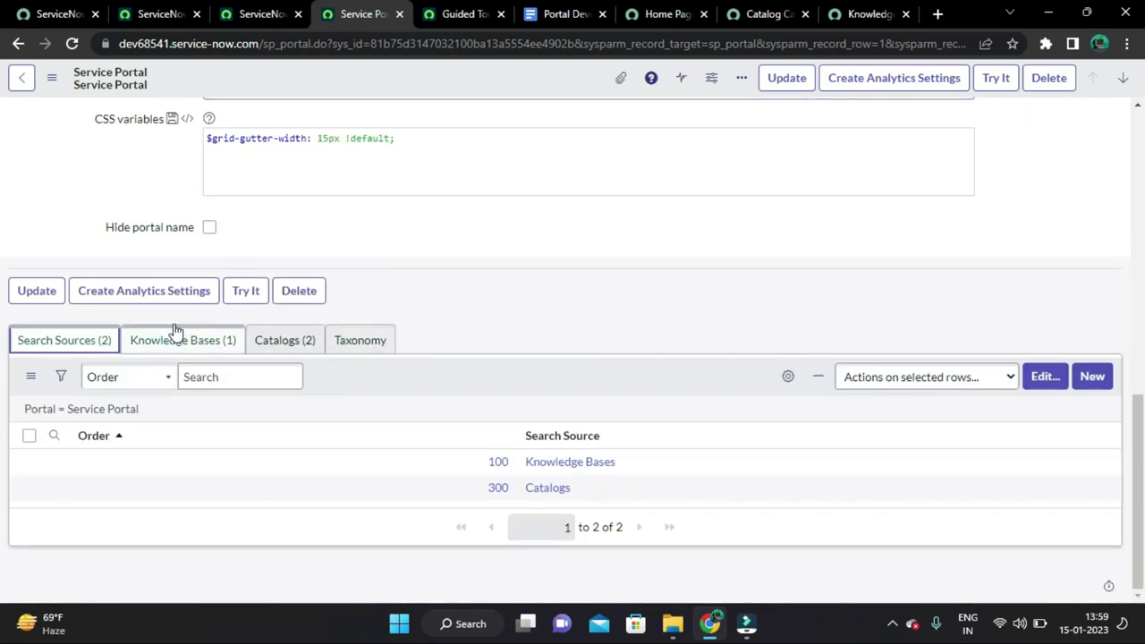
{"action": "left_click", "coordinate": [172, 346]}
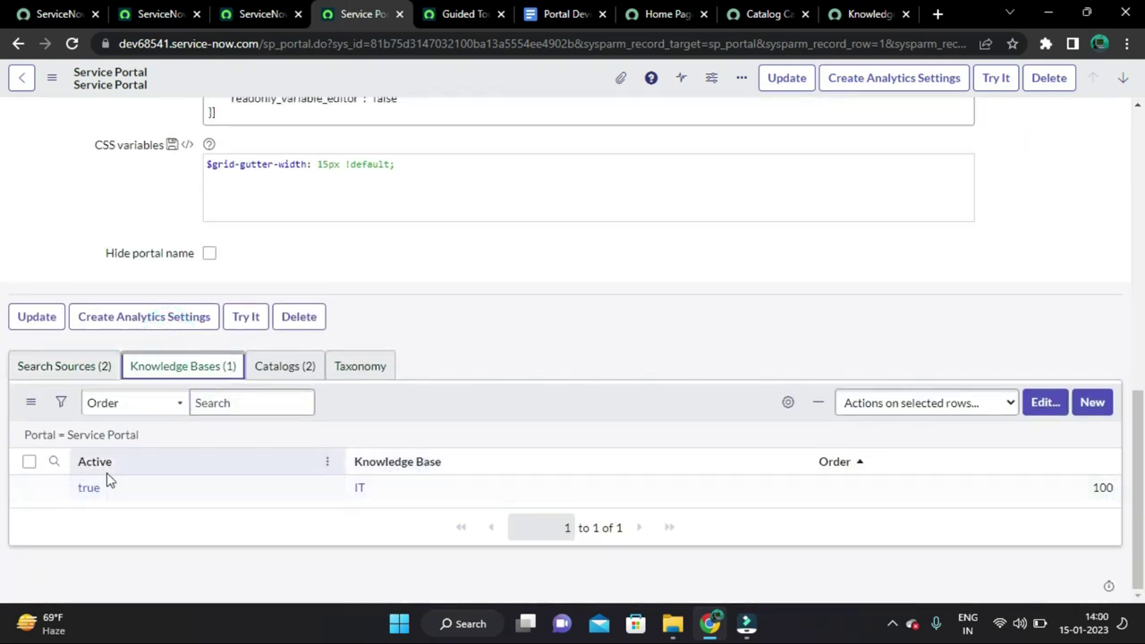
{"action": "right_click", "coordinate": [53, 487]}
{"action": "left_click", "coordinate": [144, 307]}
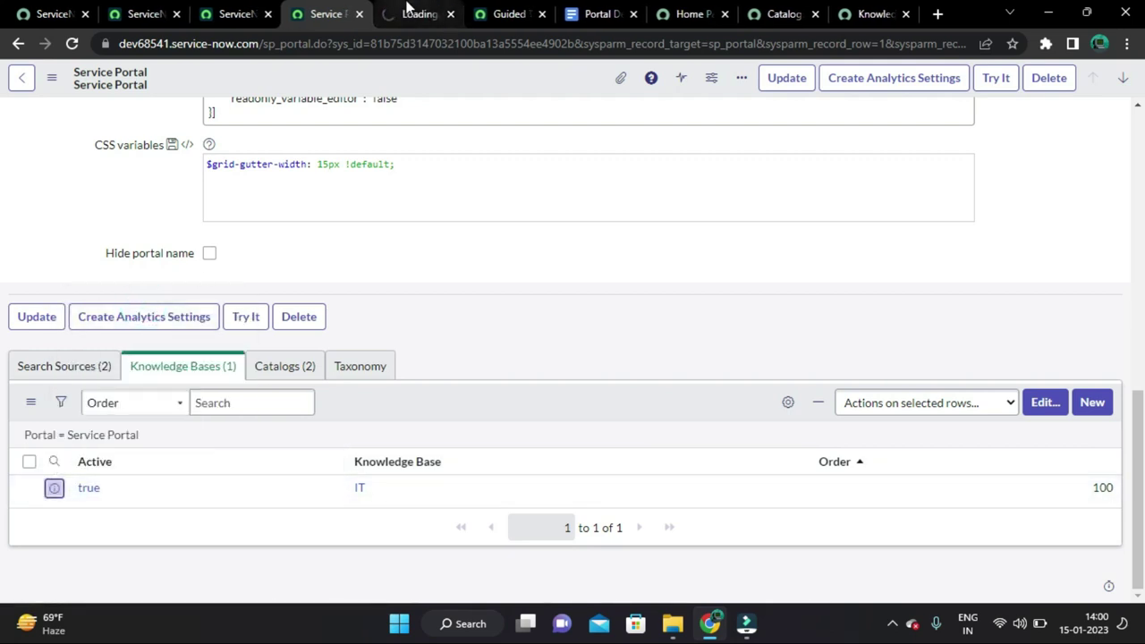
{"action": "left_click", "coordinate": [445, 21]}
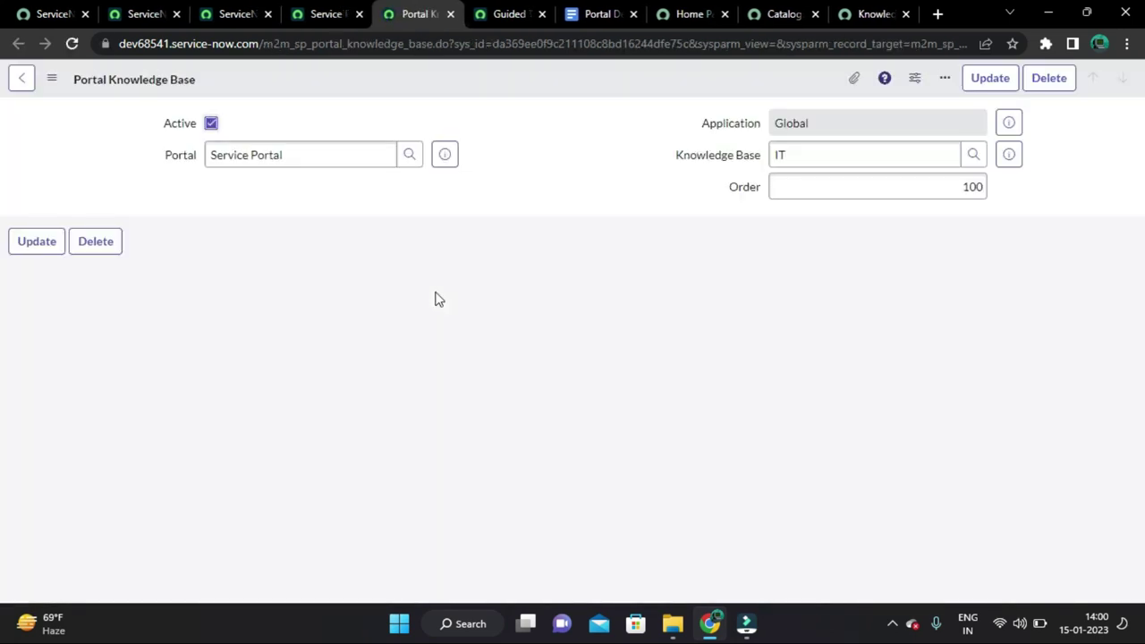
{"action": "left_click", "coordinate": [1009, 155]}
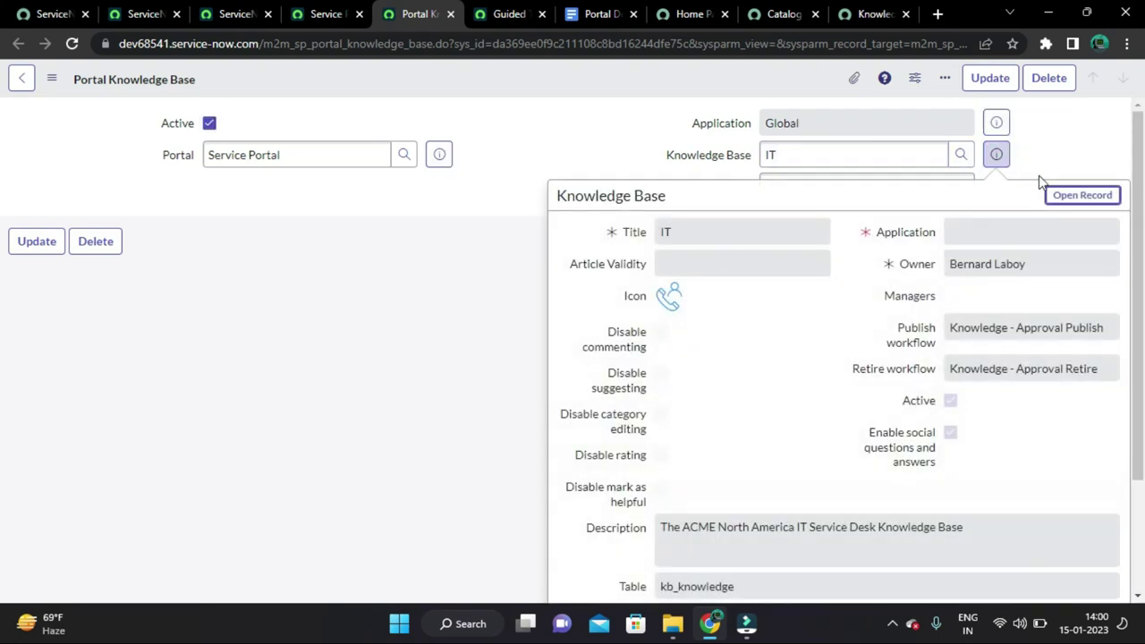
{"action": "left_click", "coordinate": [1081, 196]}
Examine the IT knowledge base record's settings, its related lists and the articles in its Knowledge list.
{"action": "scroll", "coordinate": [410, 331], "scroll_direction": "down", "scroll_amount": 3}
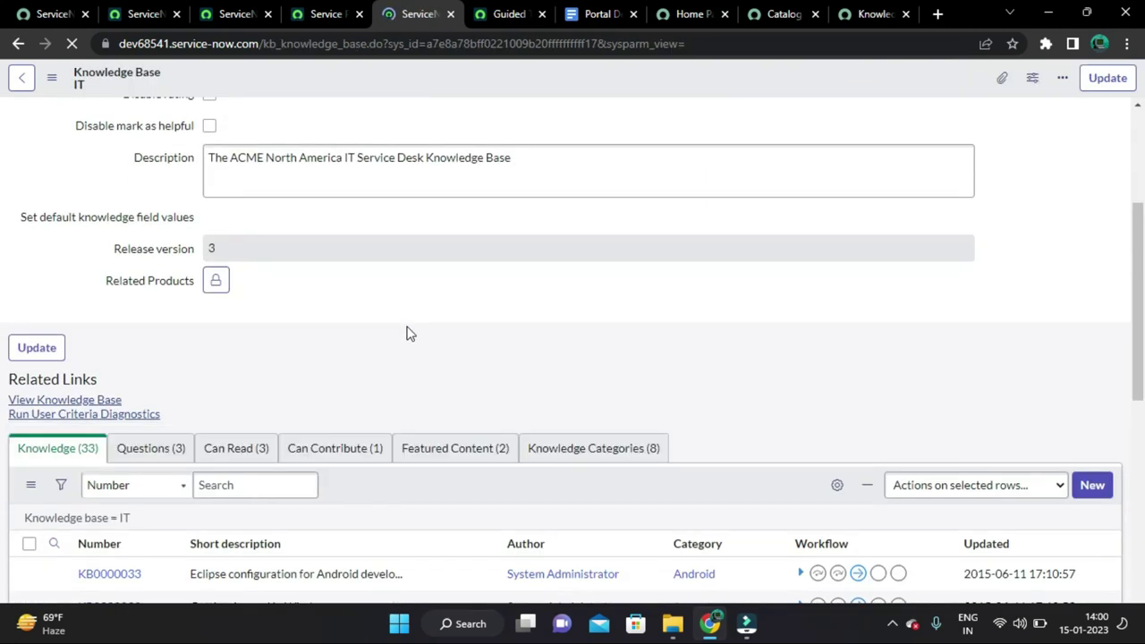
{"action": "scroll", "coordinate": [410, 333], "scroll_direction": "down", "scroll_amount": 3}
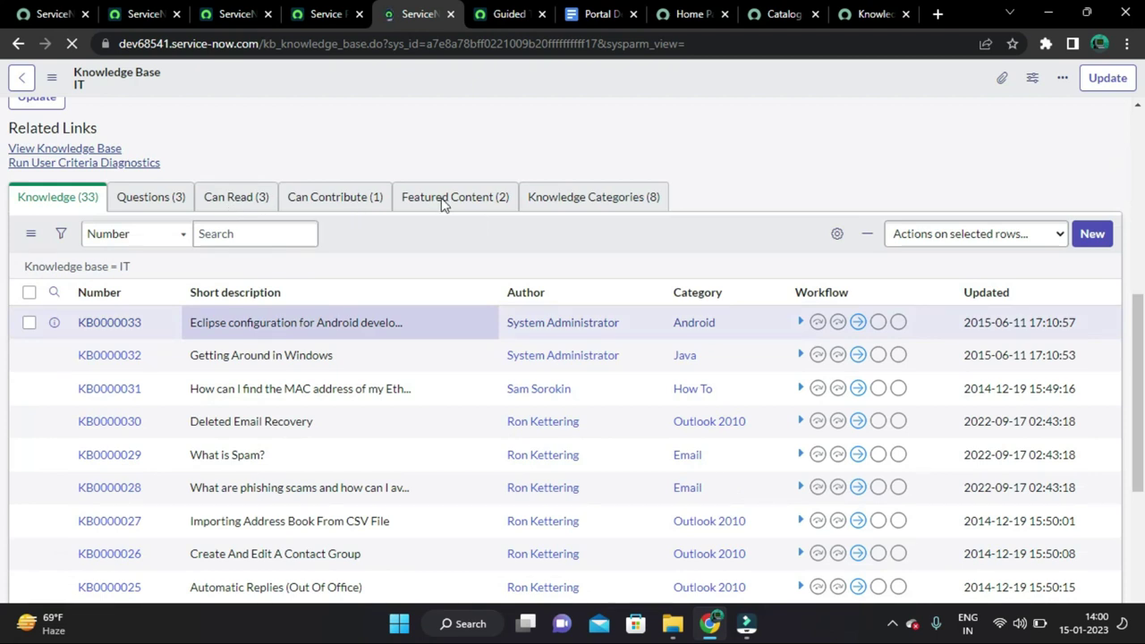
{"action": "scroll", "coordinate": [322, 352], "scroll_direction": "down", "scroll_amount": 6}
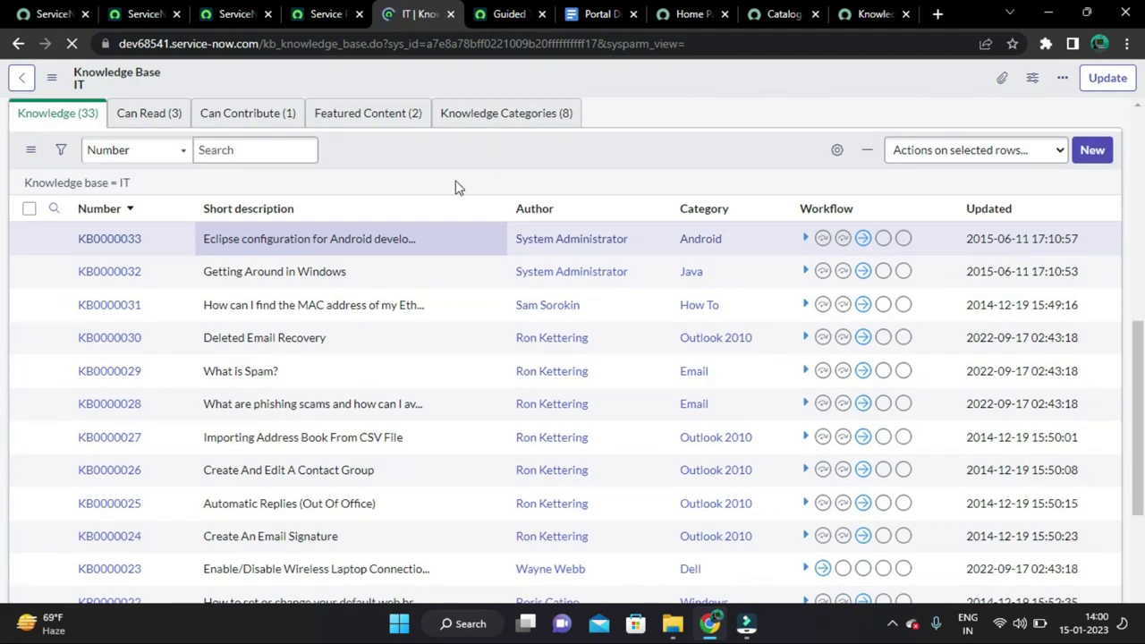
{"action": "scroll", "coordinate": [454, 187], "scroll_direction": "up", "scroll_amount": 10}
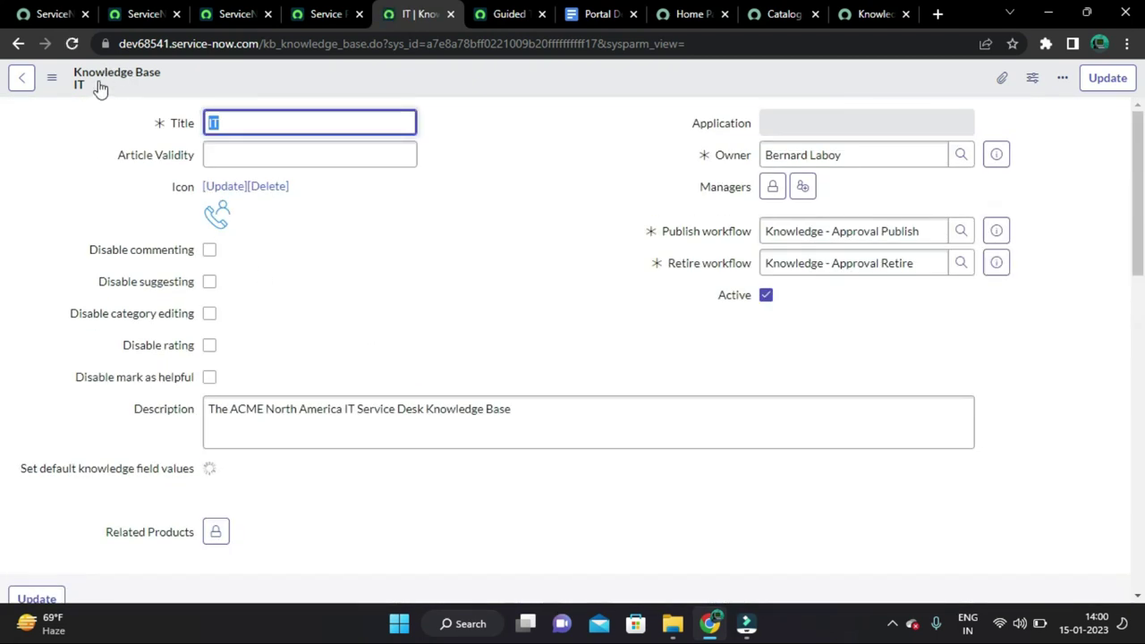
{"action": "scroll", "coordinate": [492, 288], "scroll_direction": "down", "scroll_amount": 7}
{"action": "scroll", "coordinate": [490, 280], "scroll_direction": "up", "scroll_amount": 2}
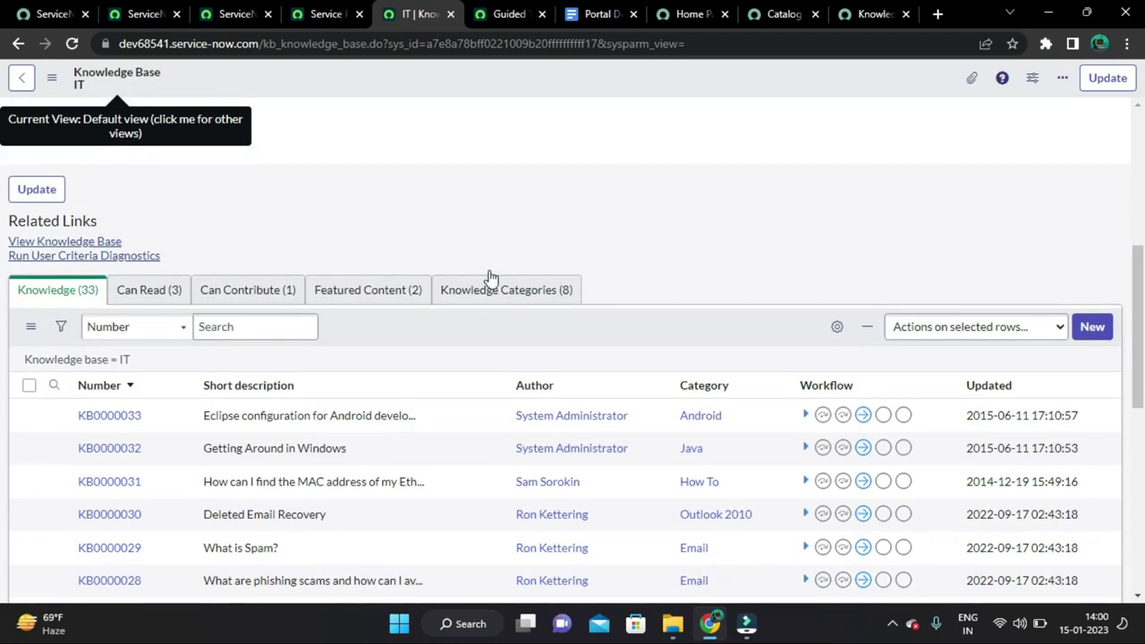
{"action": "scroll", "coordinate": [508, 294], "scroll_direction": "down", "scroll_amount": 1}
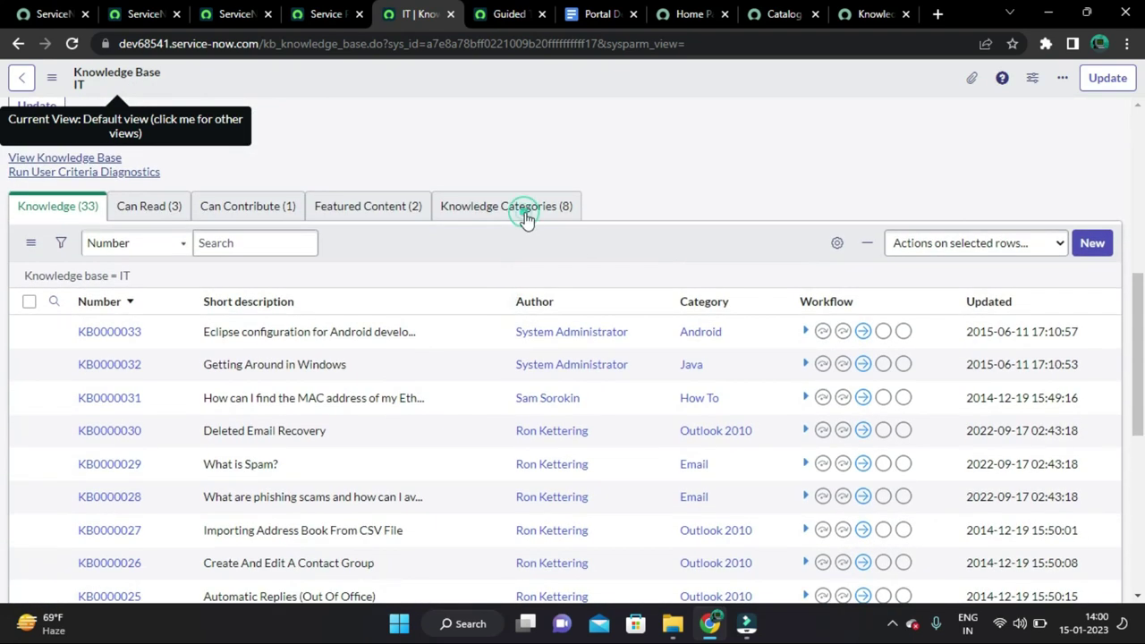
{"action": "scroll", "coordinate": [669, 391], "scroll_direction": "up", "scroll_amount": 4}
{"action": "scroll", "coordinate": [631, 355], "scroll_direction": "down", "scroll_amount": 1}
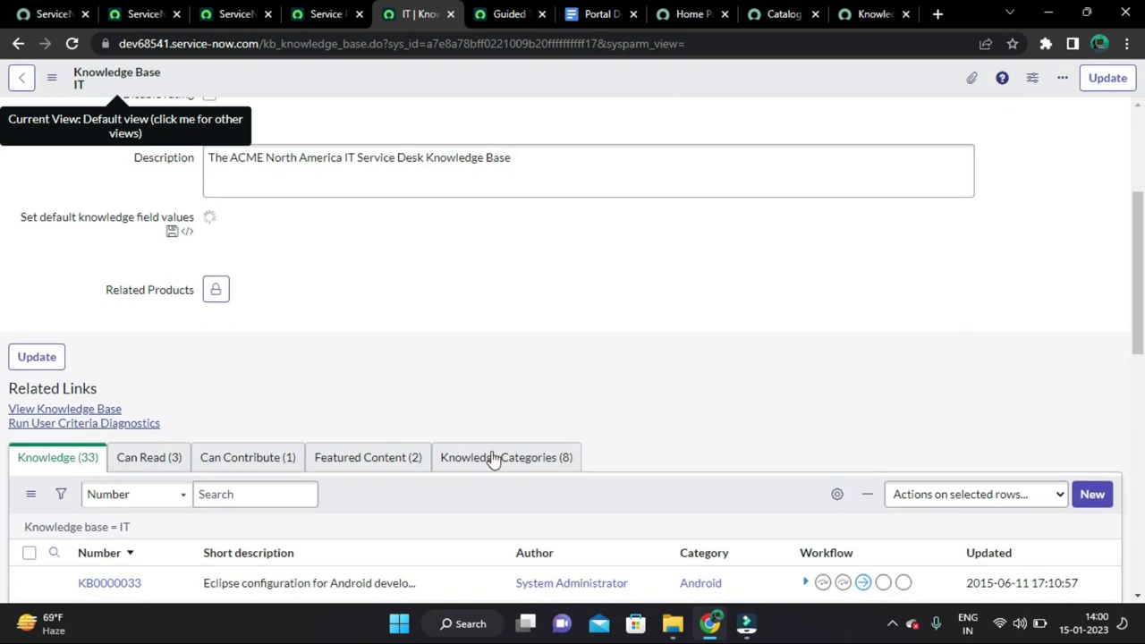
Display the technical field names on the IT knowledge base form and show its Knowledge Categories related list.
{"action": "left_click", "coordinate": [492, 13]}
{"action": "left_click", "coordinate": [421, 14]}
{"action": "left_click", "coordinate": [295, 183]}
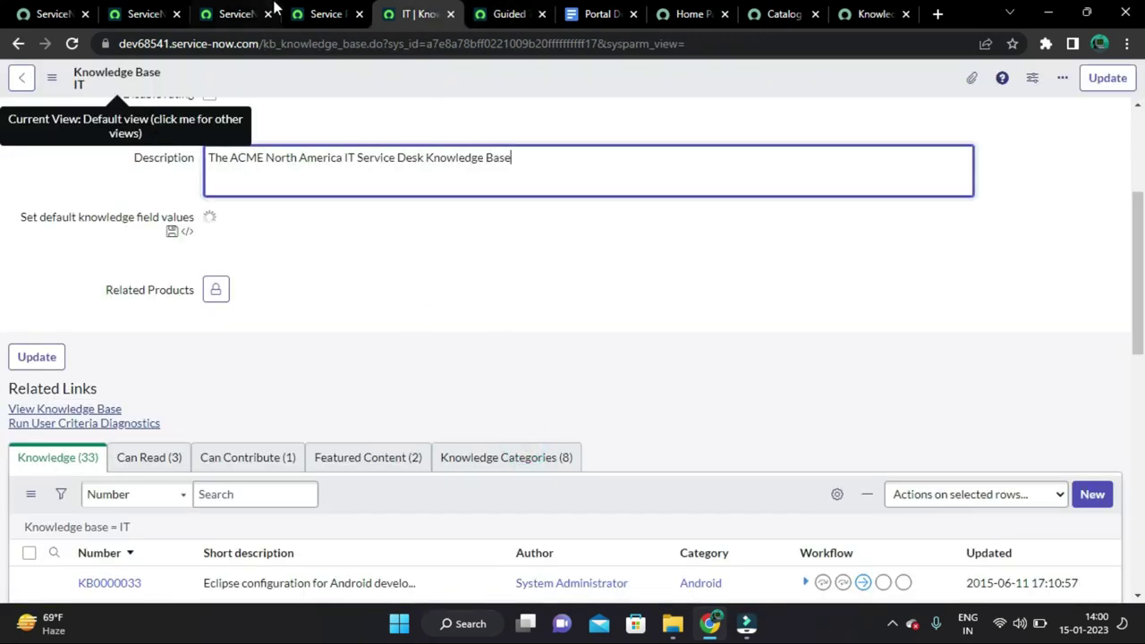
{"action": "double_click", "coordinate": [487, 368]}
{"action": "left_click", "coordinate": [494, 467]}
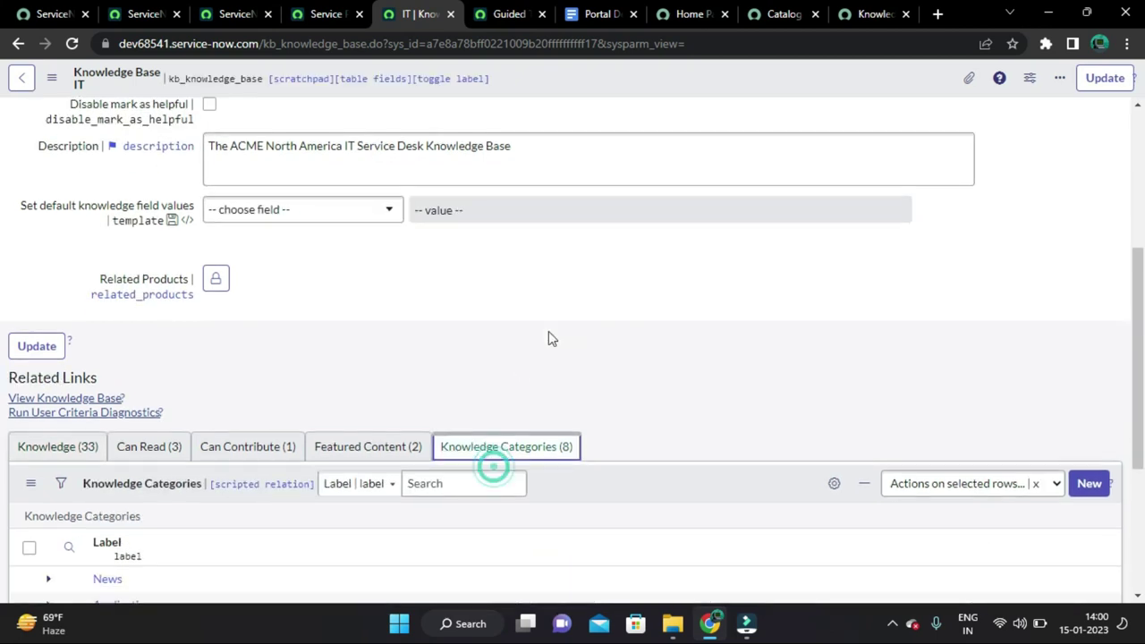
Inspect the Email category's subcategories in the Knowledge Categories list and compare the list with the portal's Knowledge Base page.
{"action": "scroll", "coordinate": [548, 331], "scroll_direction": "down", "scroll_amount": 3}
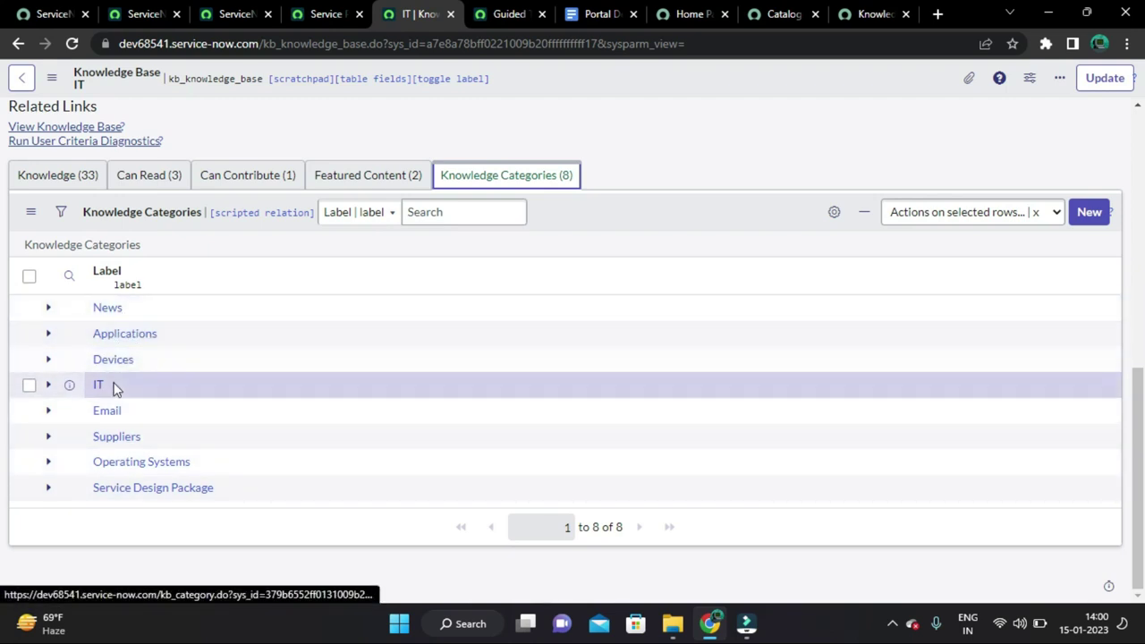
{"action": "left_click", "coordinate": [49, 412]}
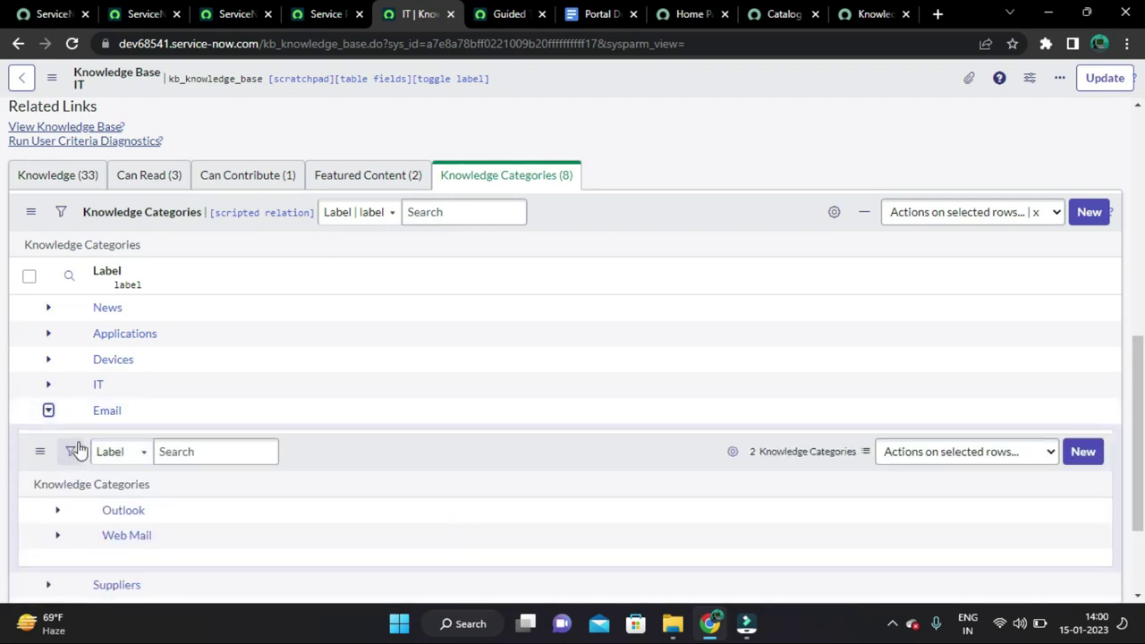
{"action": "scroll", "coordinate": [95, 471], "scroll_direction": "down", "scroll_amount": 2}
{"action": "left_click", "coordinate": [48, 263]}
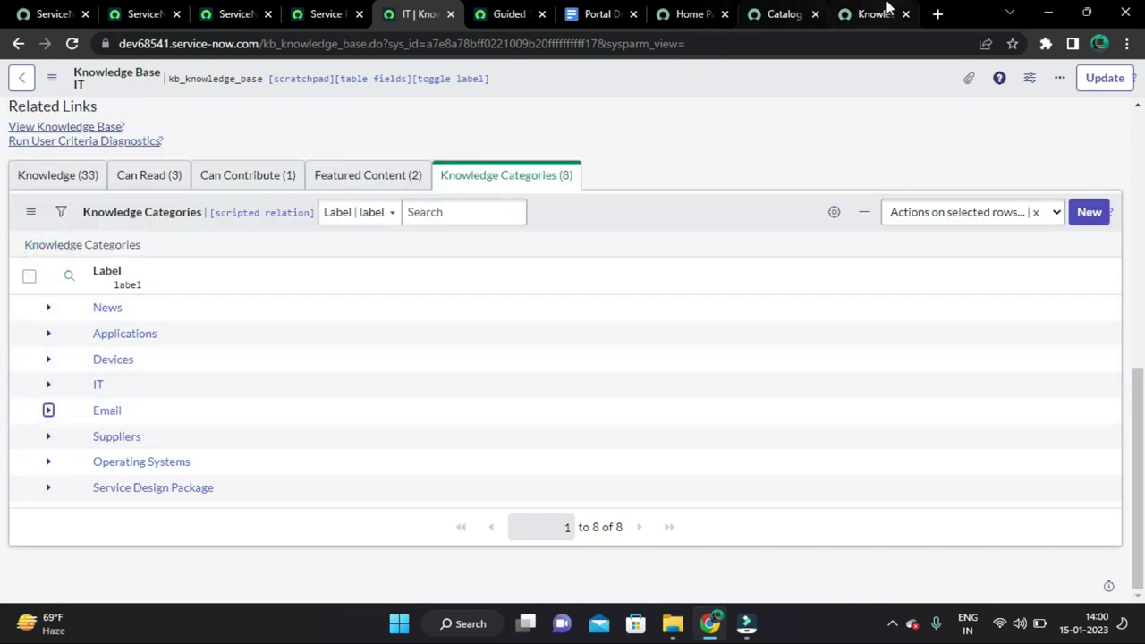
{"action": "left_click", "coordinate": [855, 9]}
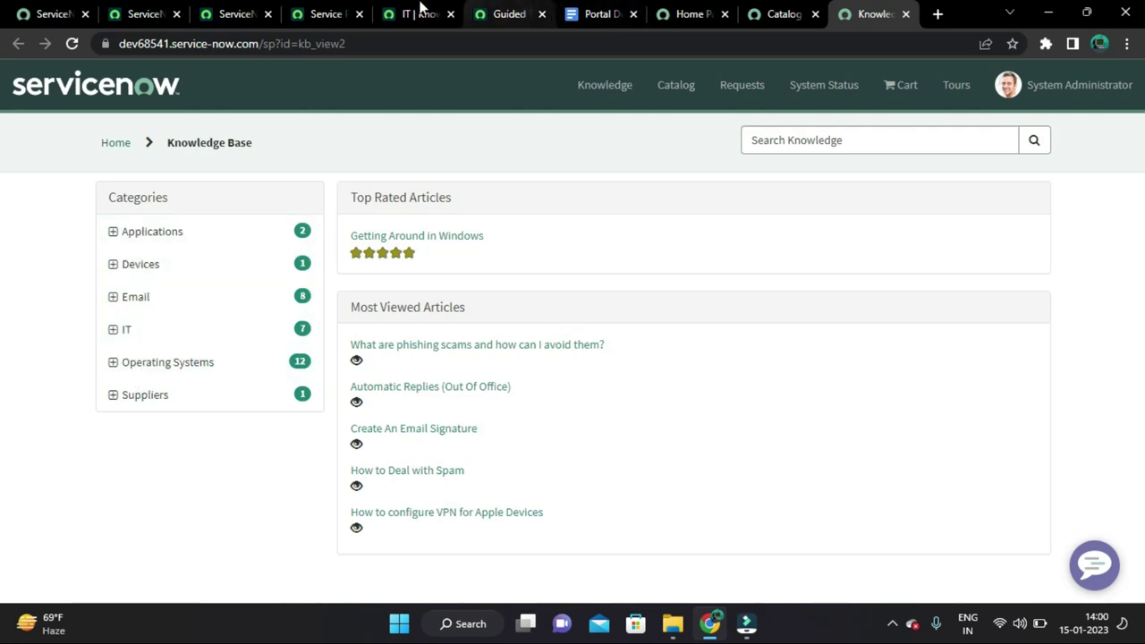
{"action": "left_click", "coordinate": [399, 20]}
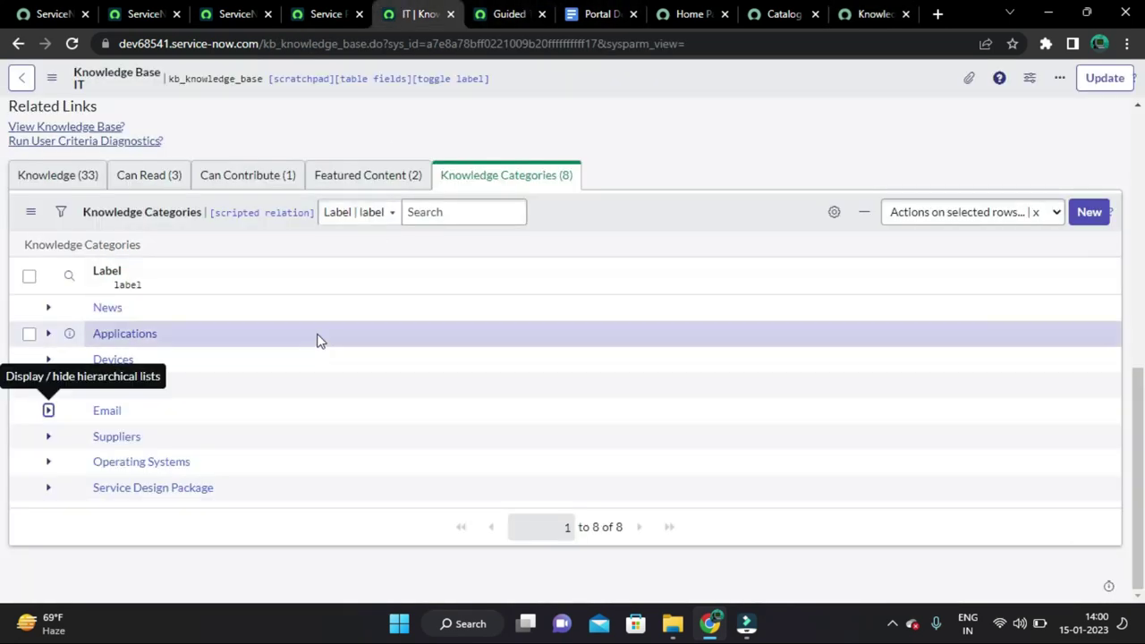
Inspect the News category for subcategories and check the categories shown on the portal's Knowledge Base page again.
{"action": "left_click", "coordinate": [49, 307]}
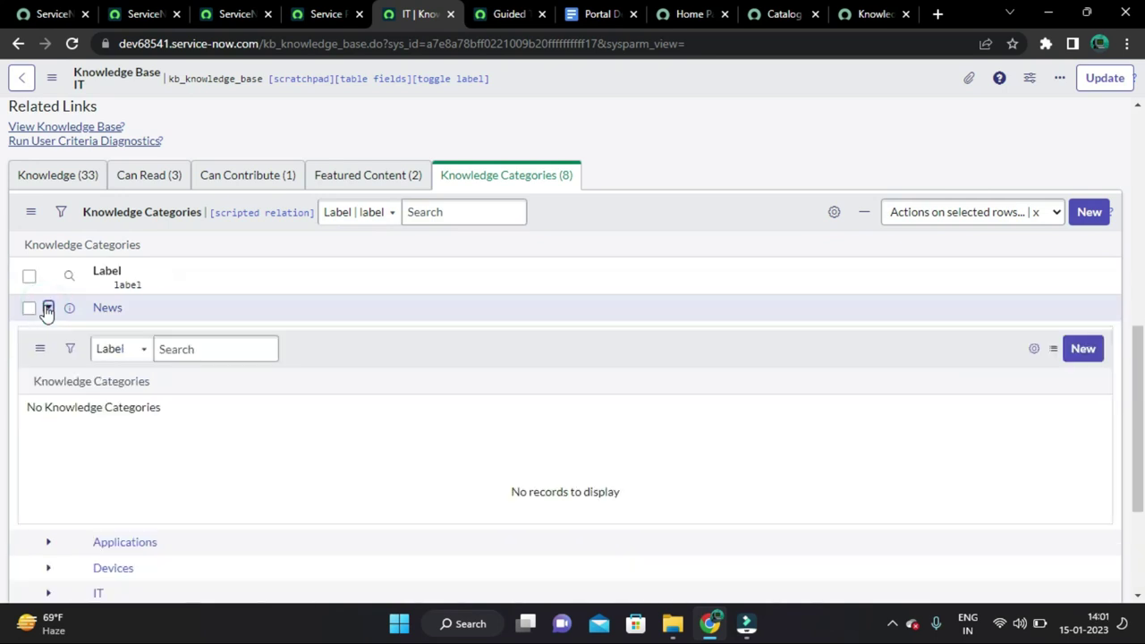
{"action": "scroll", "coordinate": [84, 472], "scroll_direction": "down", "scroll_amount": 1}
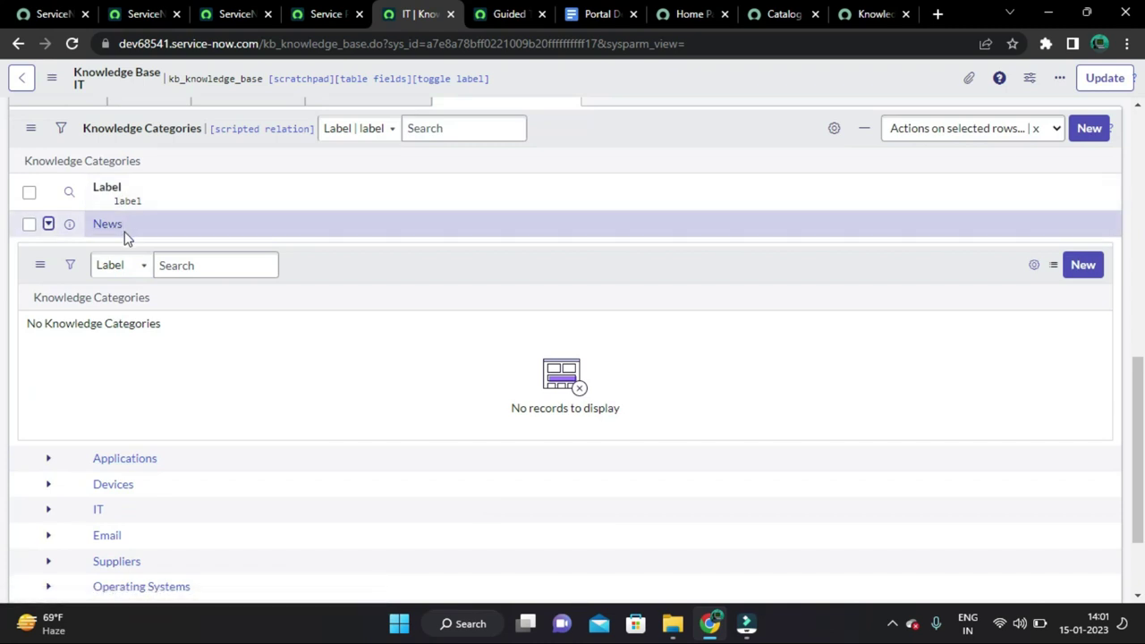
{"action": "scroll", "coordinate": [149, 360], "scroll_direction": "up", "scroll_amount": 1}
{"action": "scroll", "coordinate": [148, 361], "scroll_direction": "up", "scroll_amount": 2}
{"action": "scroll", "coordinate": [146, 365], "scroll_direction": "down", "scroll_amount": 1}
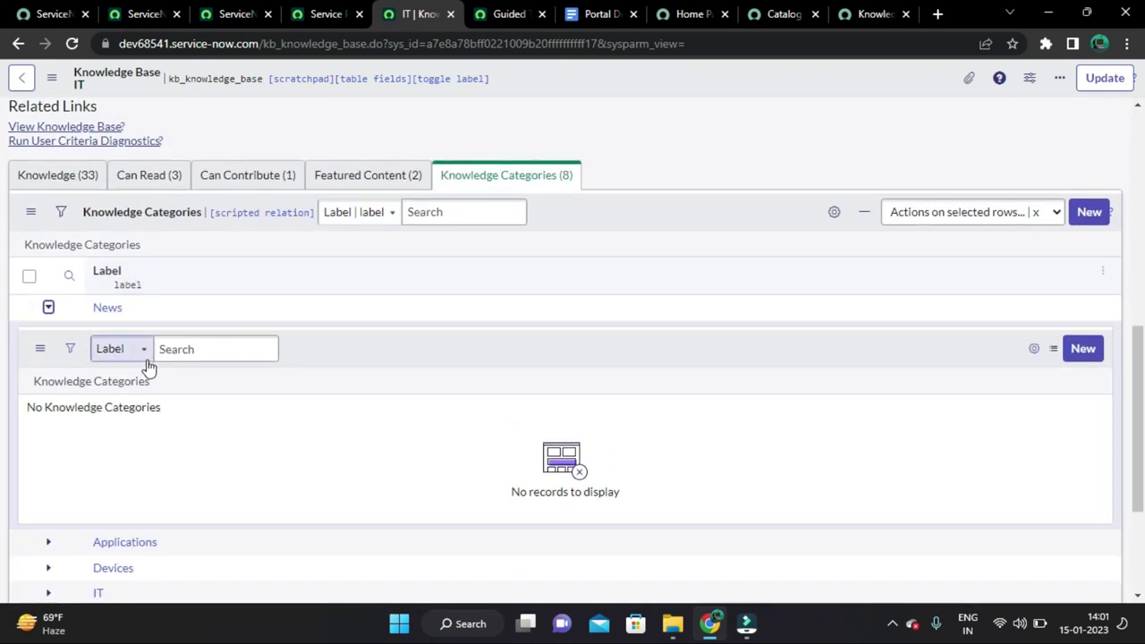
{"action": "scroll", "coordinate": [192, 407], "scroll_direction": "down", "scroll_amount": 1}
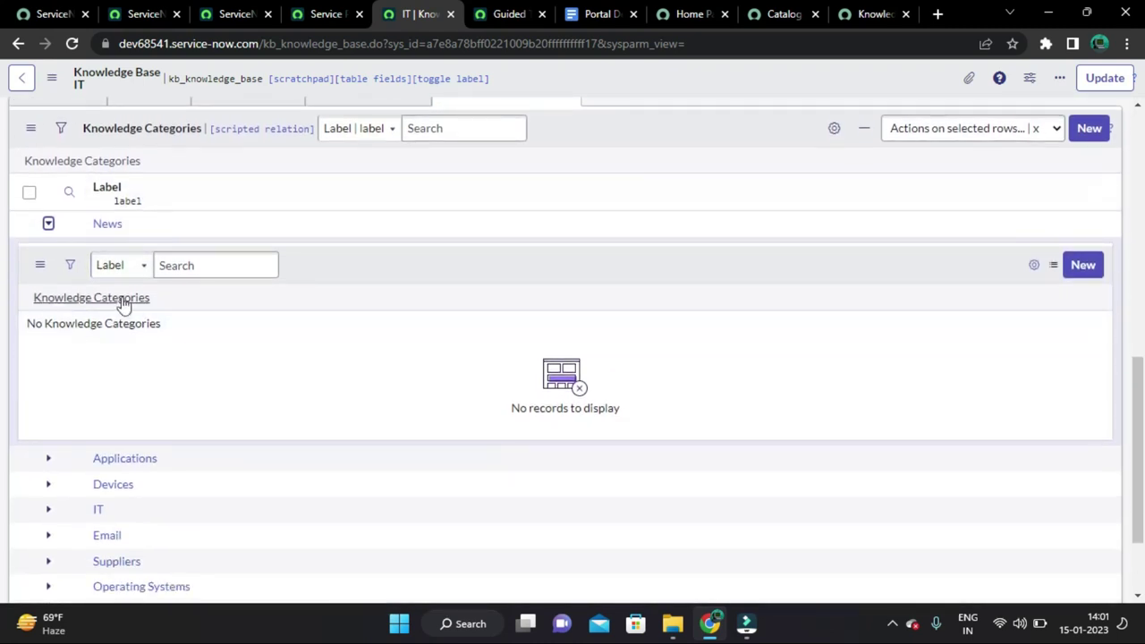
{"action": "scroll", "coordinate": [125, 376], "scroll_direction": "up", "scroll_amount": 1}
{"action": "left_click", "coordinate": [886, 13]}
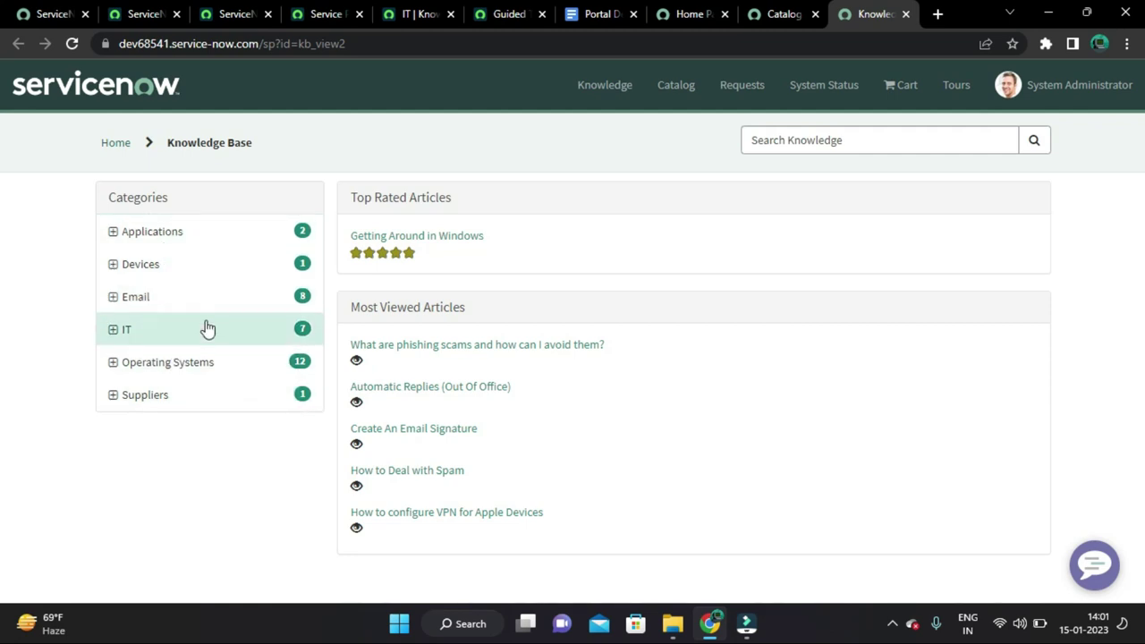
Return to the portal home page and advance the guided tour to step 4.
{"action": "left_click", "coordinate": [758, 19]}
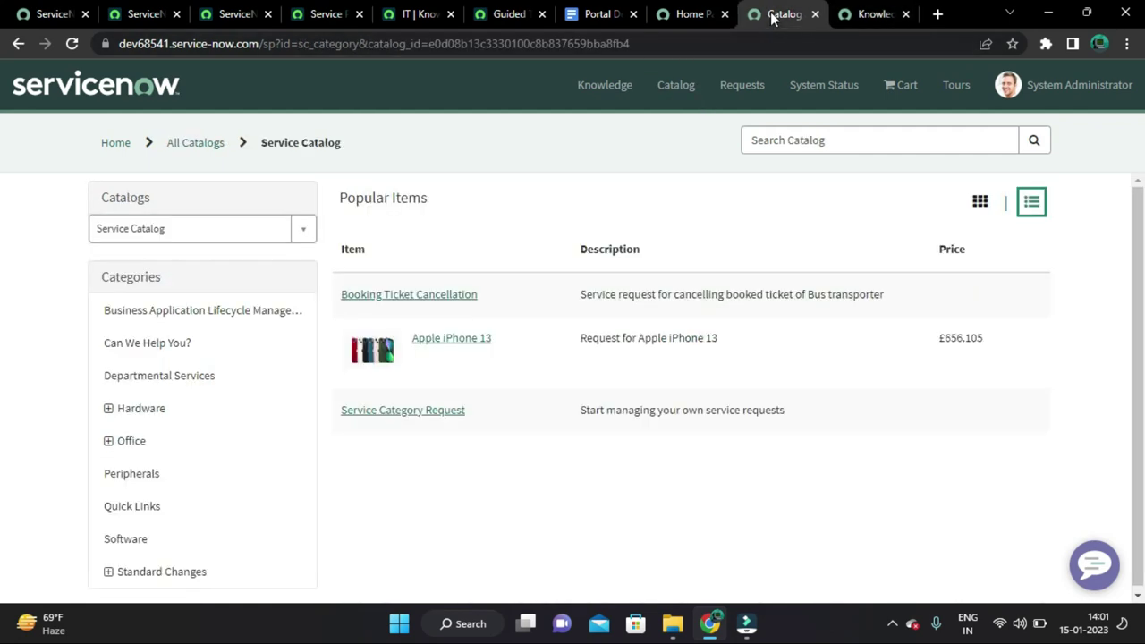
{"action": "left_click", "coordinate": [858, 12]}
{"action": "left_click", "coordinate": [693, 13]}
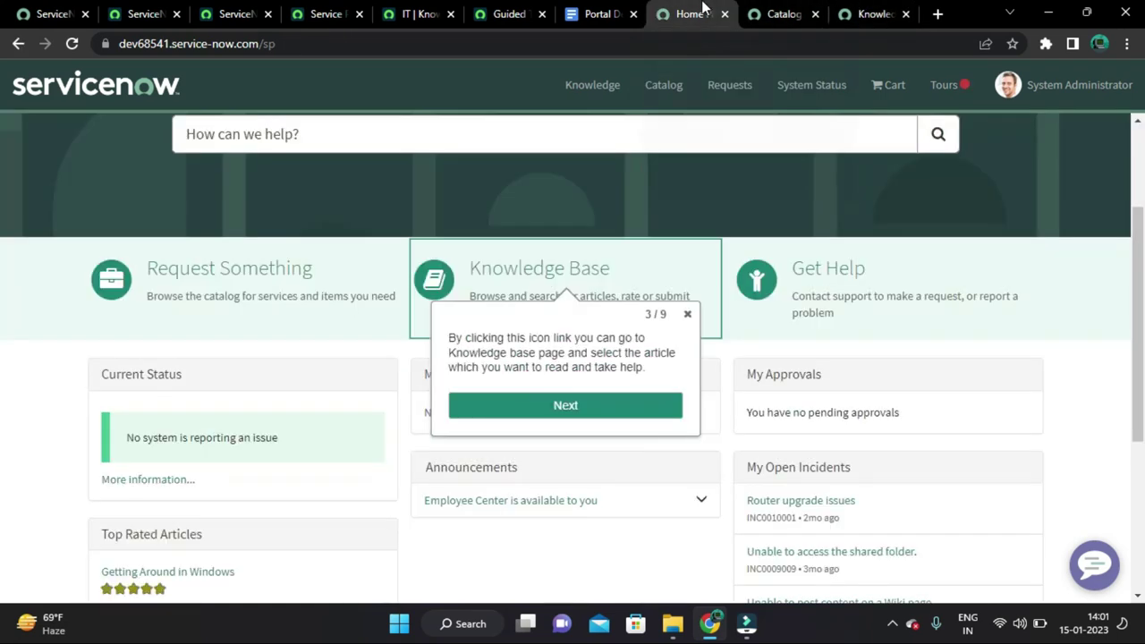
{"action": "left_click", "coordinate": [539, 408]}
{"action": "scroll", "coordinate": [930, 301], "scroll_direction": "down", "scroll_amount": 1}
{"action": "scroll", "coordinate": [967, 293], "scroll_direction": "up", "scroll_amount": 1}
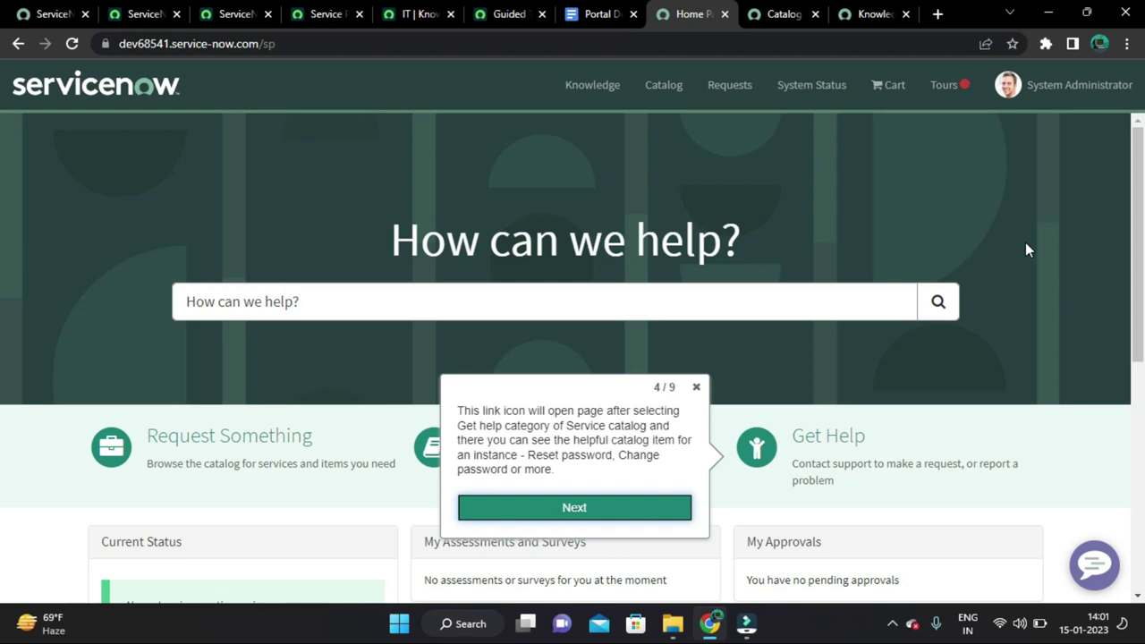
Open the Get Help link from the portal home page in a new browser tab and go to that page.
{"action": "right_click", "coordinate": [824, 426]}
{"action": "left_click", "coordinate": [849, 246]}
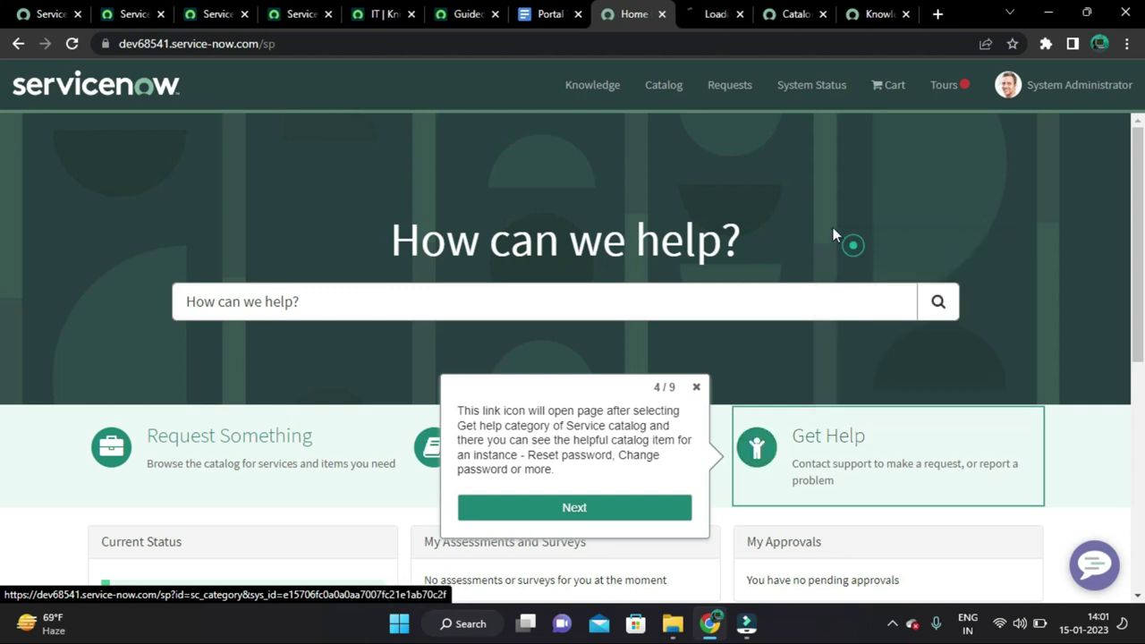
{"action": "left_click", "coordinate": [707, 11]}
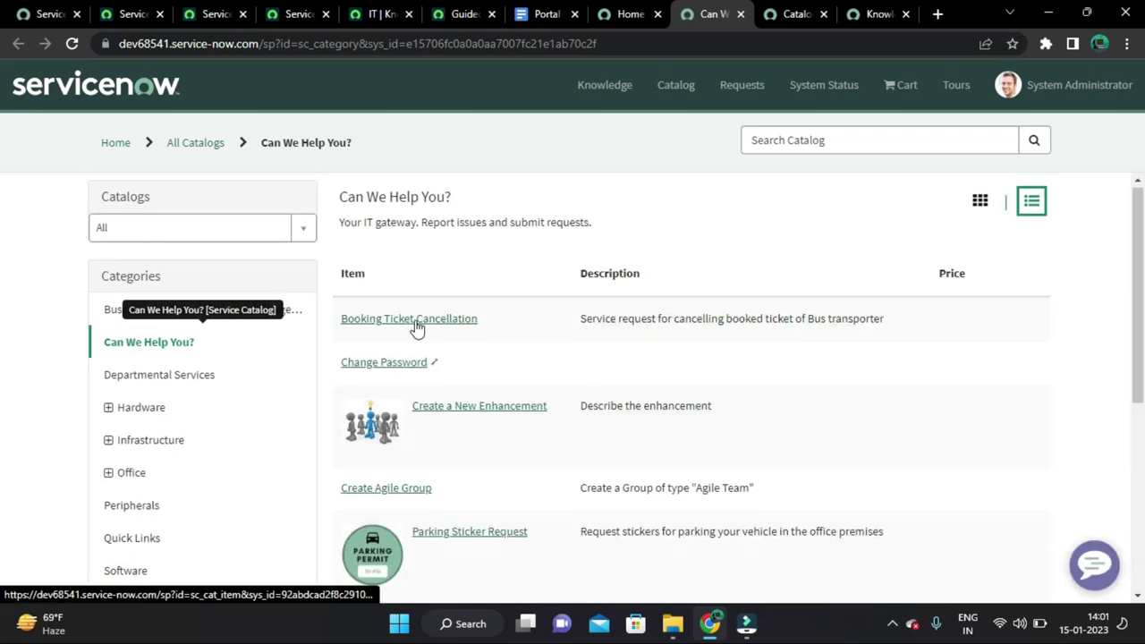
Examine the catalog items listed in the Can We Help You? category, including the password, defect and knowledge base requests.
{"action": "scroll", "coordinate": [416, 326], "scroll_direction": "down", "scroll_amount": 2}
{"action": "scroll", "coordinate": [411, 331], "scroll_direction": "up", "scroll_amount": 2}
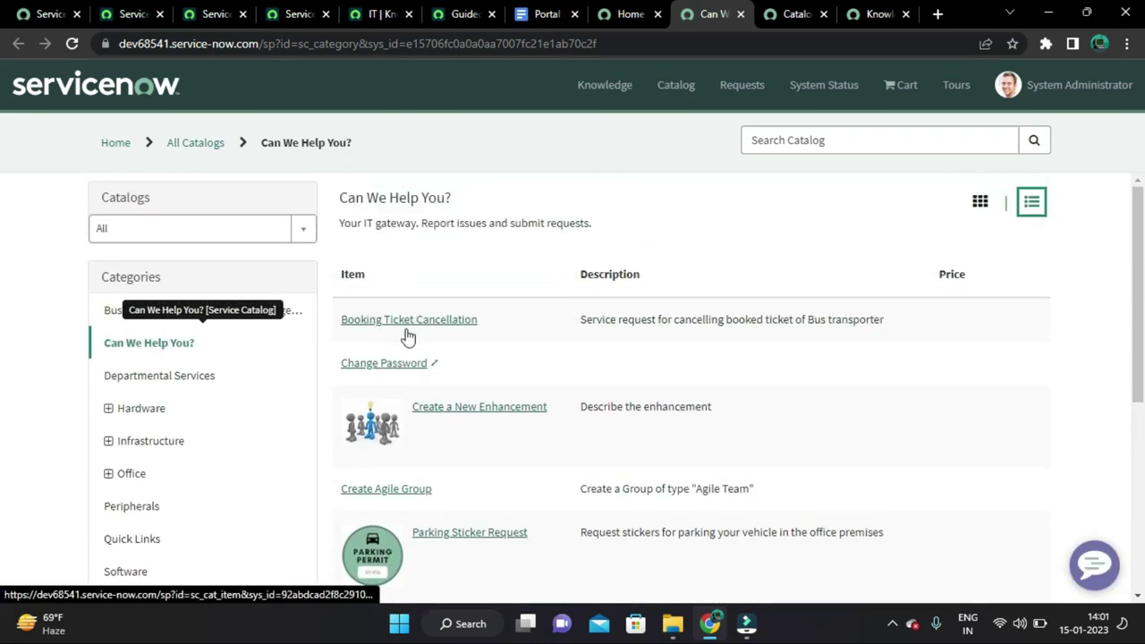
{"action": "scroll", "coordinate": [452, 334], "scroll_direction": "down", "scroll_amount": 4}
{"action": "scroll", "coordinate": [460, 345], "scroll_direction": "up", "scroll_amount": 2}
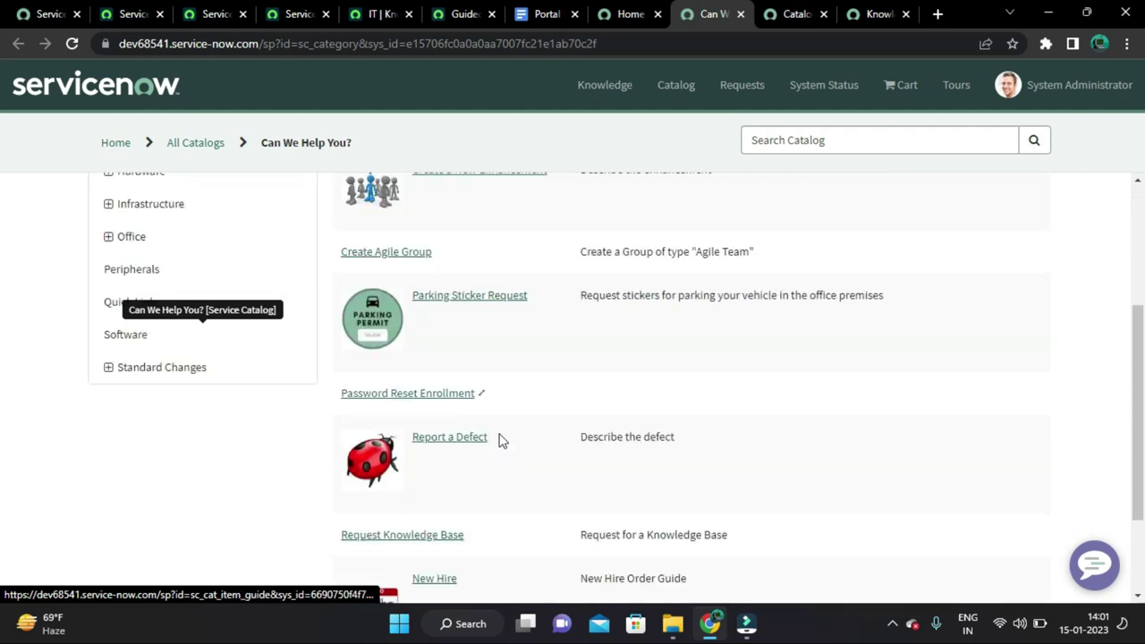
{"action": "scroll", "coordinate": [501, 438], "scroll_direction": "up", "scroll_amount": 3}
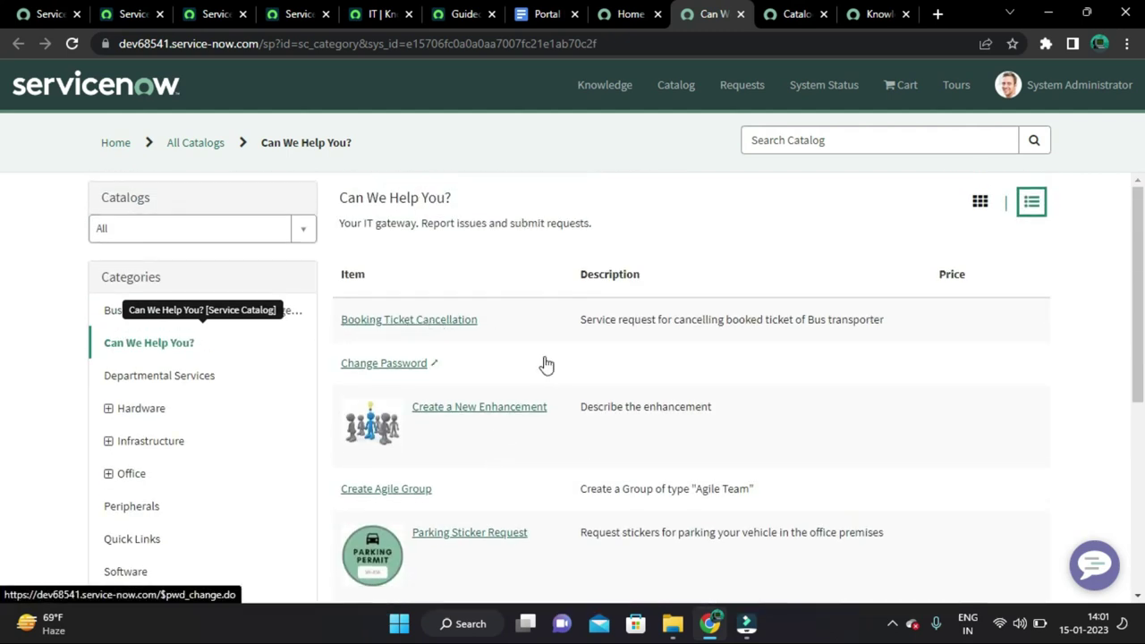
{"action": "scroll", "coordinate": [501, 340], "scroll_direction": "down", "scroll_amount": 2}
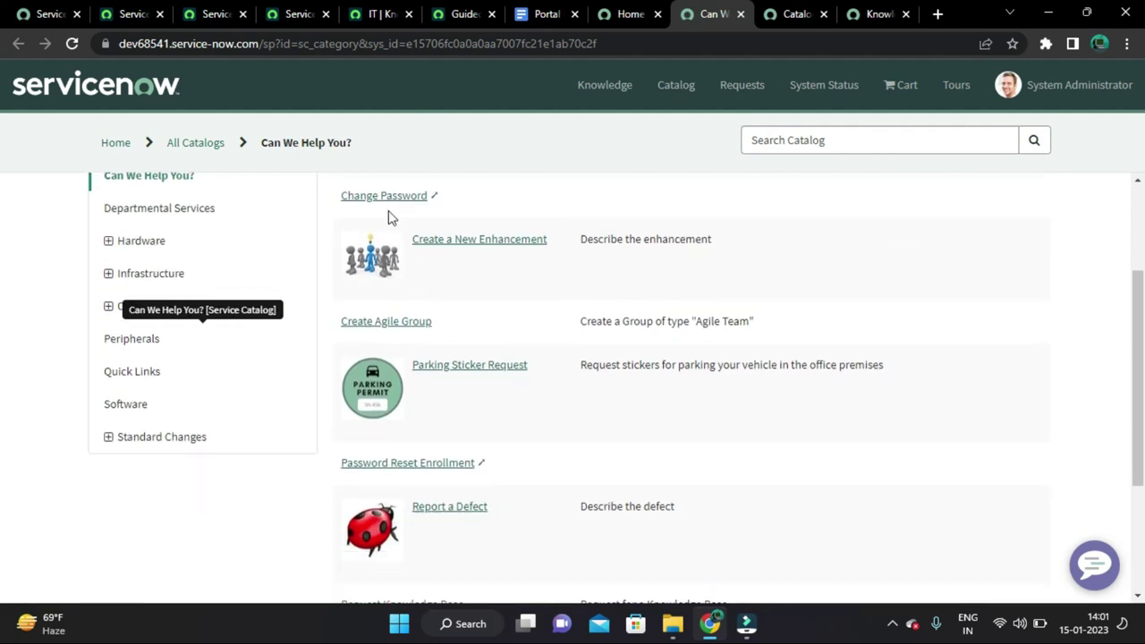
{"action": "scroll", "coordinate": [465, 295], "scroll_direction": "down", "scroll_amount": 1}
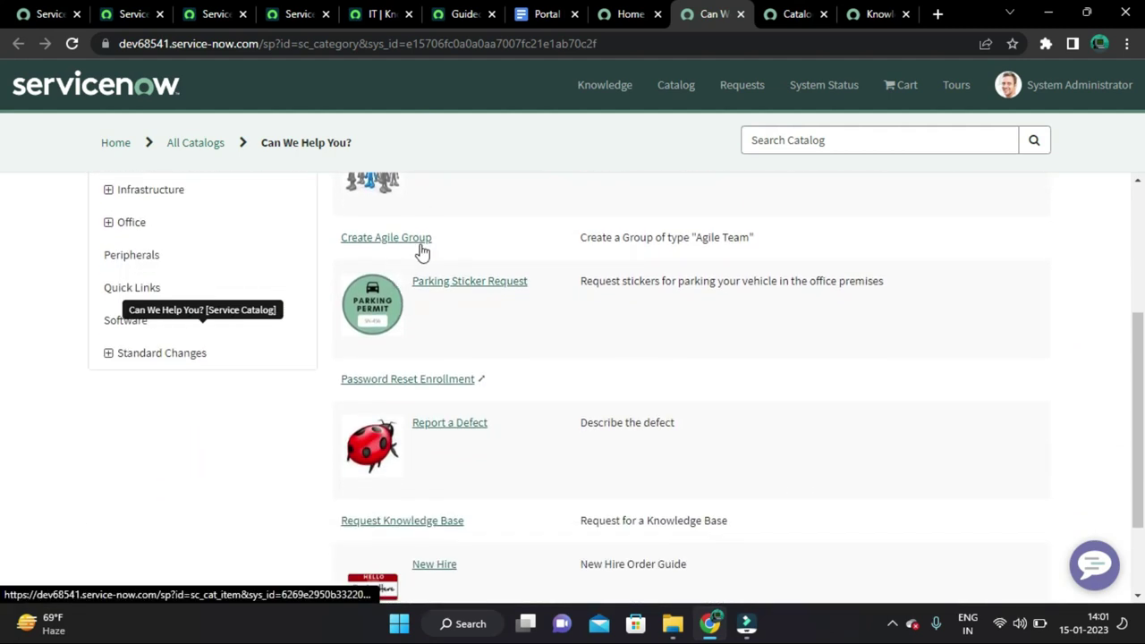
{"action": "scroll", "coordinate": [487, 351], "scroll_direction": "up", "scroll_amount": 2}
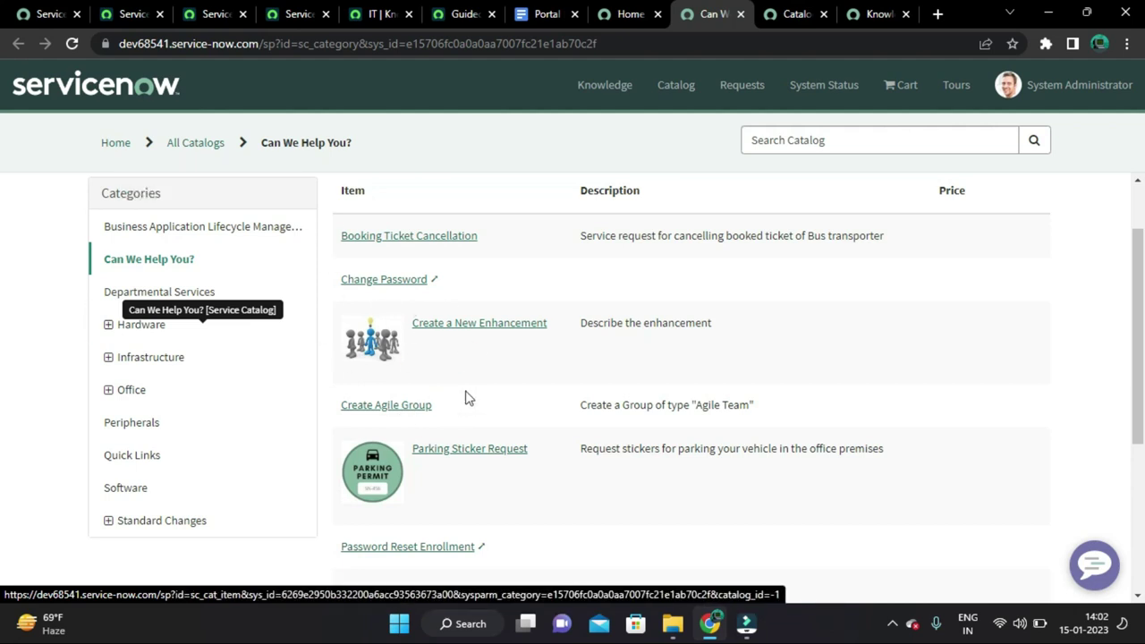
{"action": "scroll", "coordinate": [465, 397], "scroll_direction": "down", "scroll_amount": 2}
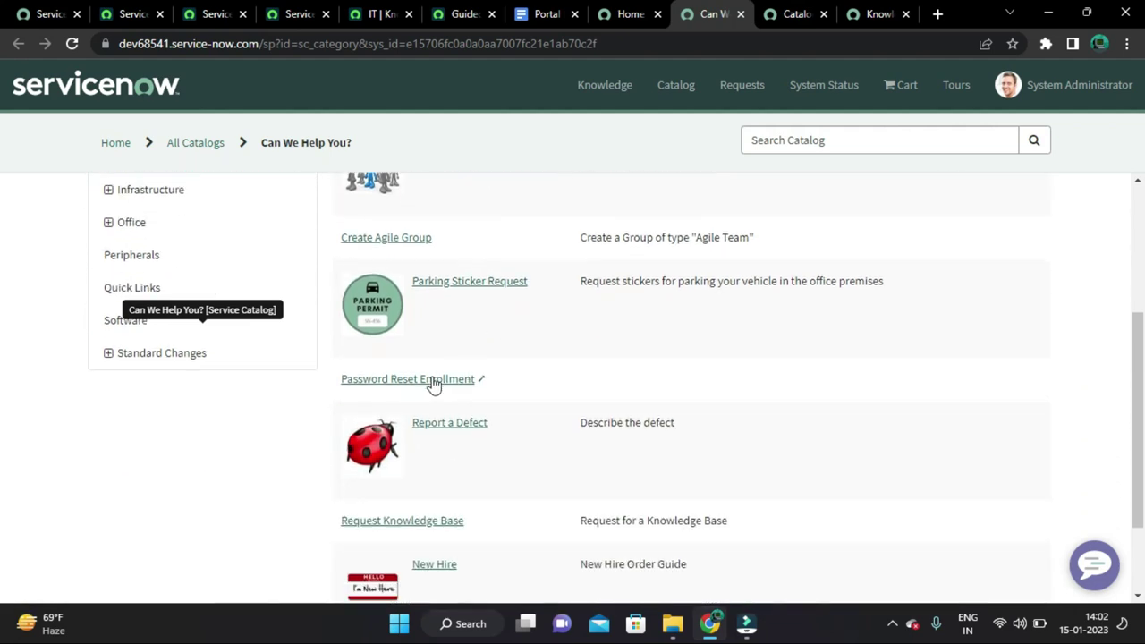
{"action": "scroll", "coordinate": [536, 388], "scroll_direction": "down", "scroll_amount": 1}
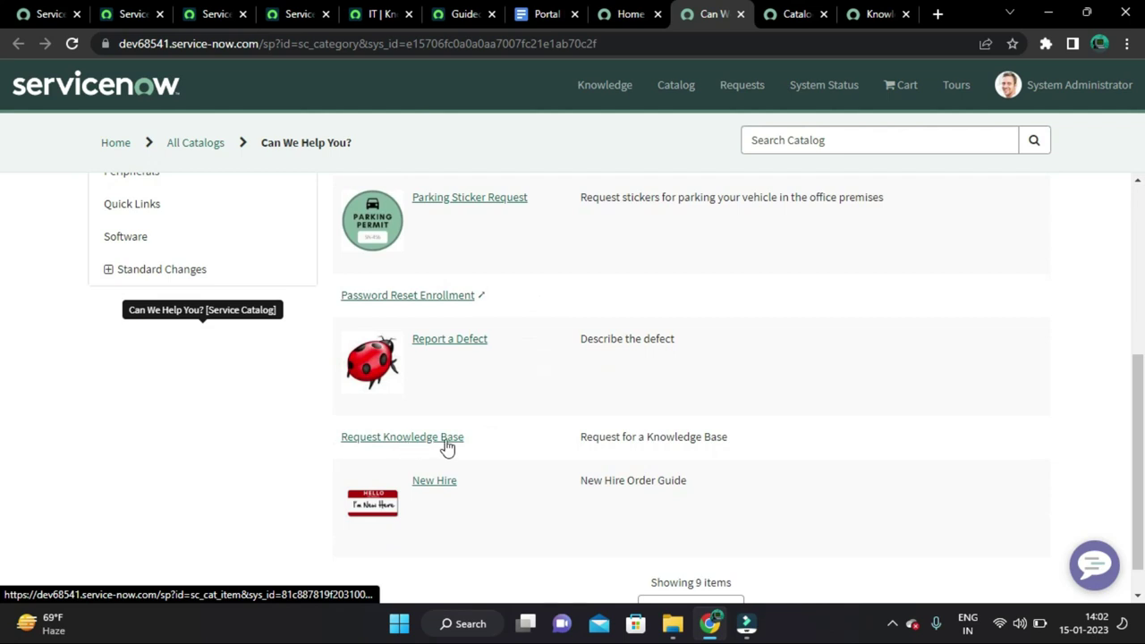
{"action": "scroll", "coordinate": [514, 456], "scroll_direction": "up", "scroll_amount": 2}
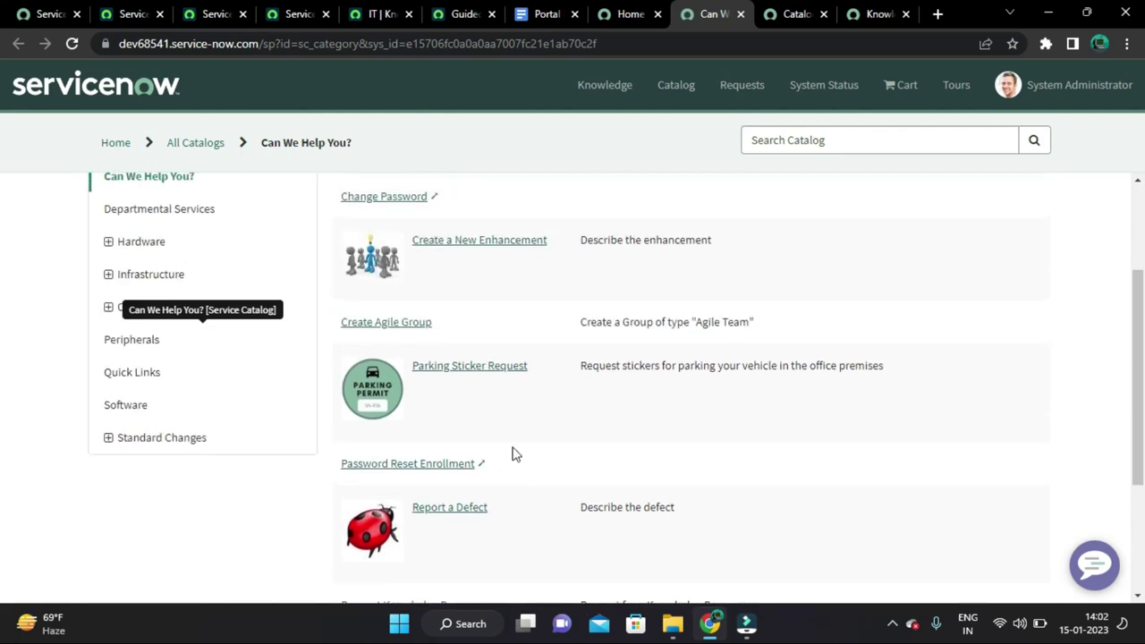
{"action": "scroll", "coordinate": [514, 456], "scroll_direction": "up", "scroll_amount": 1}
{"action": "scroll", "coordinate": [524, 445], "scroll_direction": "up", "scroll_amount": 1}
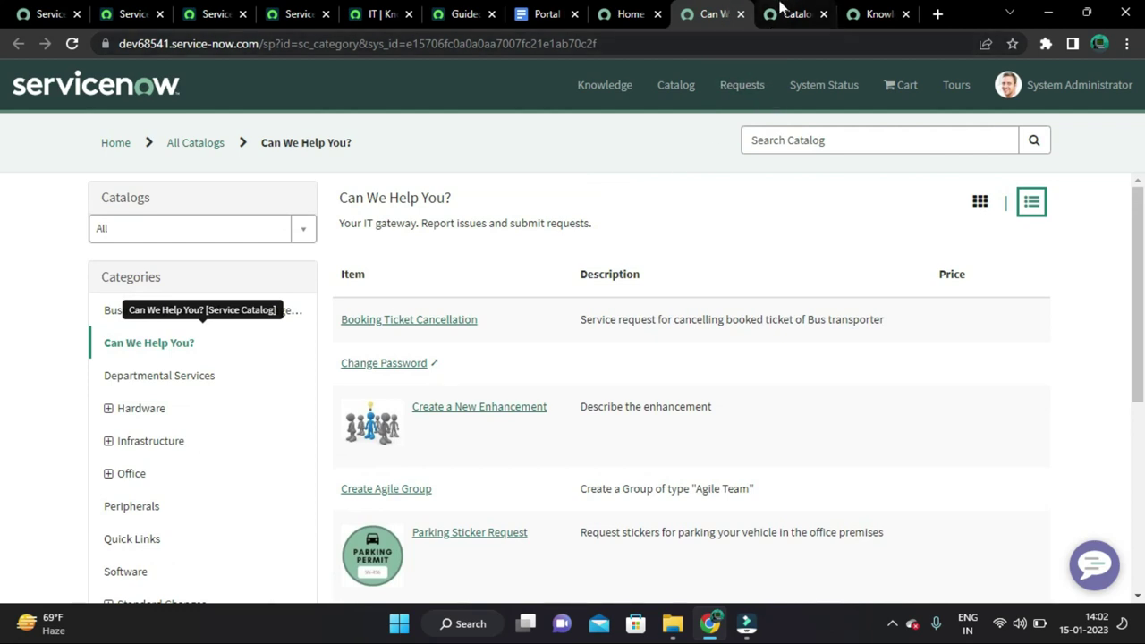
Go back to the portal home page and advance the guided tour to step 5.
{"action": "left_click", "coordinate": [643, 20]}
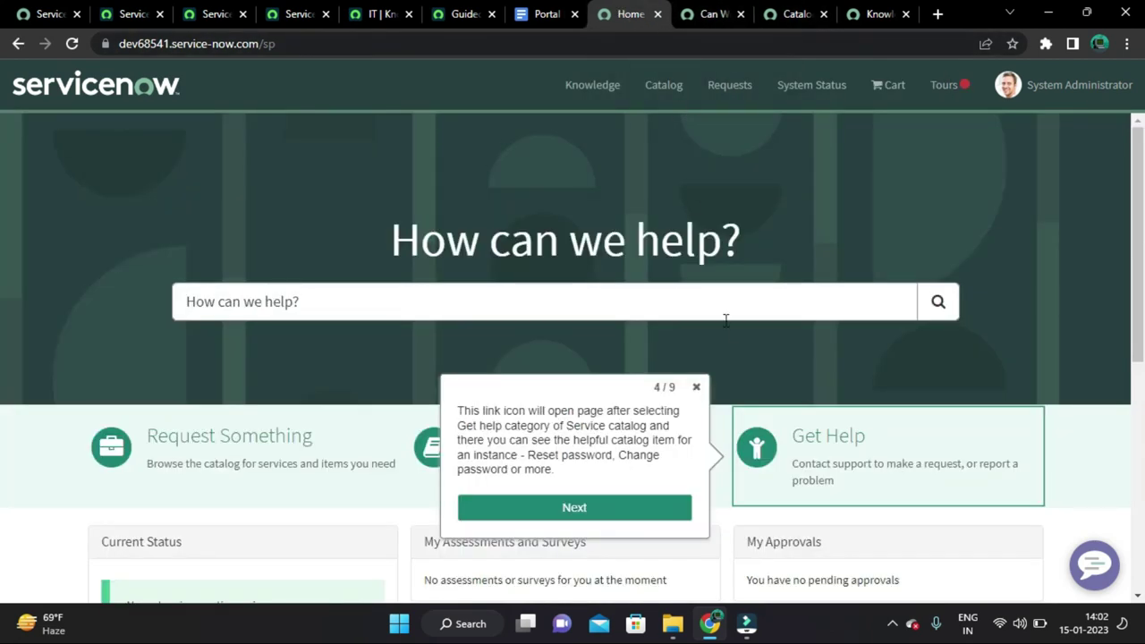
{"action": "scroll", "coordinate": [726, 320], "scroll_direction": "down", "scroll_amount": 2}
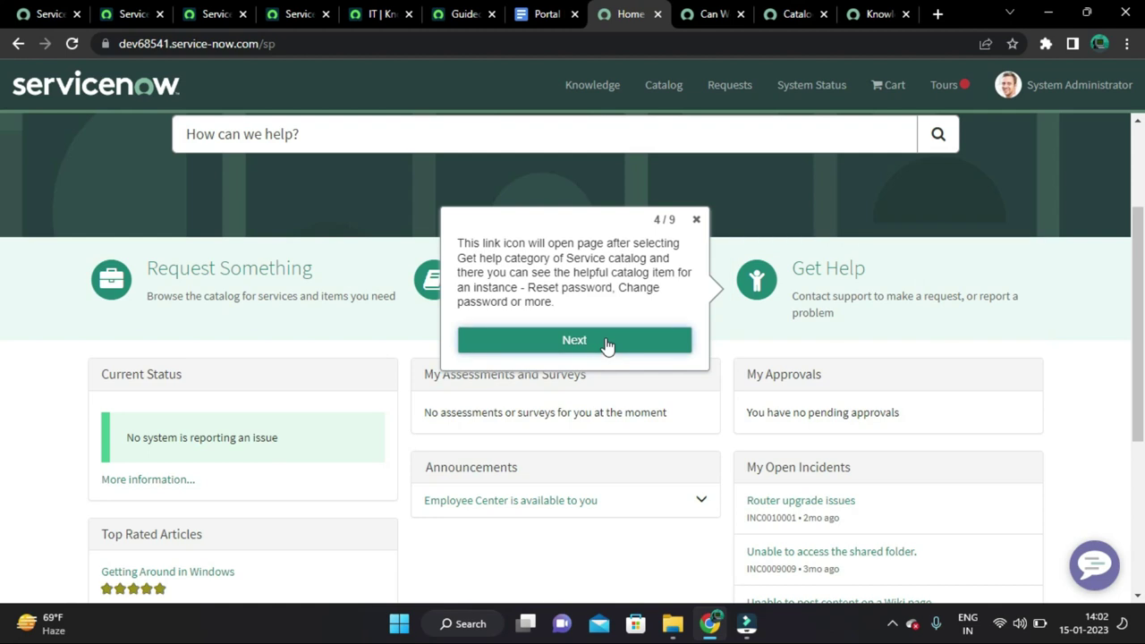
{"action": "left_click", "coordinate": [606, 343]}
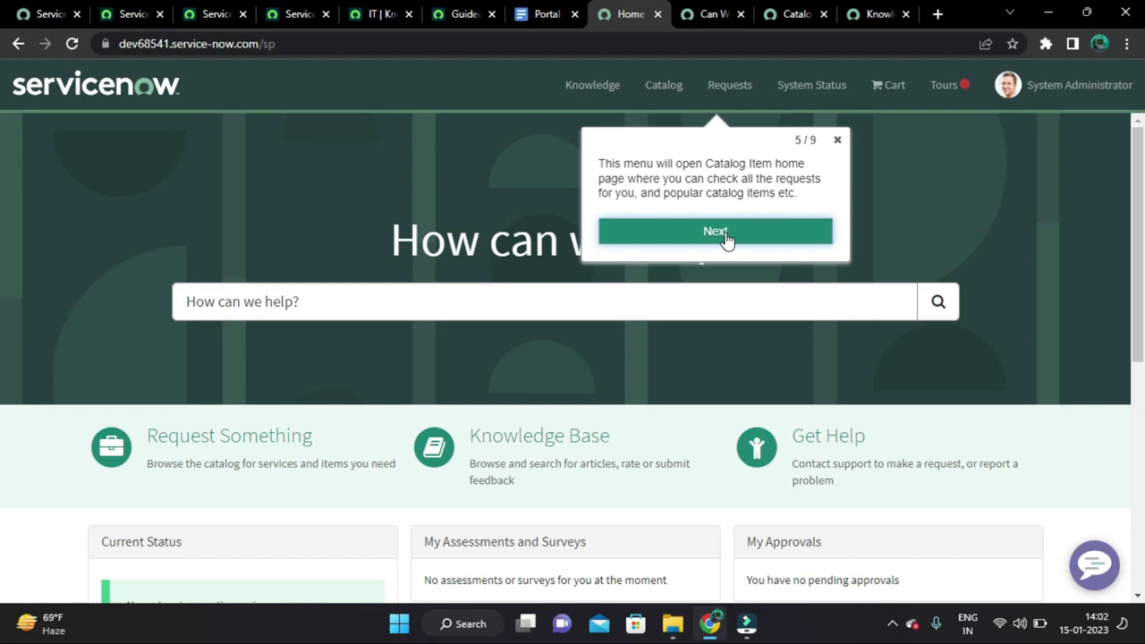
Open the portal header's Requests page in a new browser tab and switch to it.
{"action": "right_click", "coordinate": [735, 98]}
{"action": "left_click", "coordinate": [768, 114]}
{"action": "left_click_drag", "start_coordinate": [734, 13], "coordinate": [657, 14]}
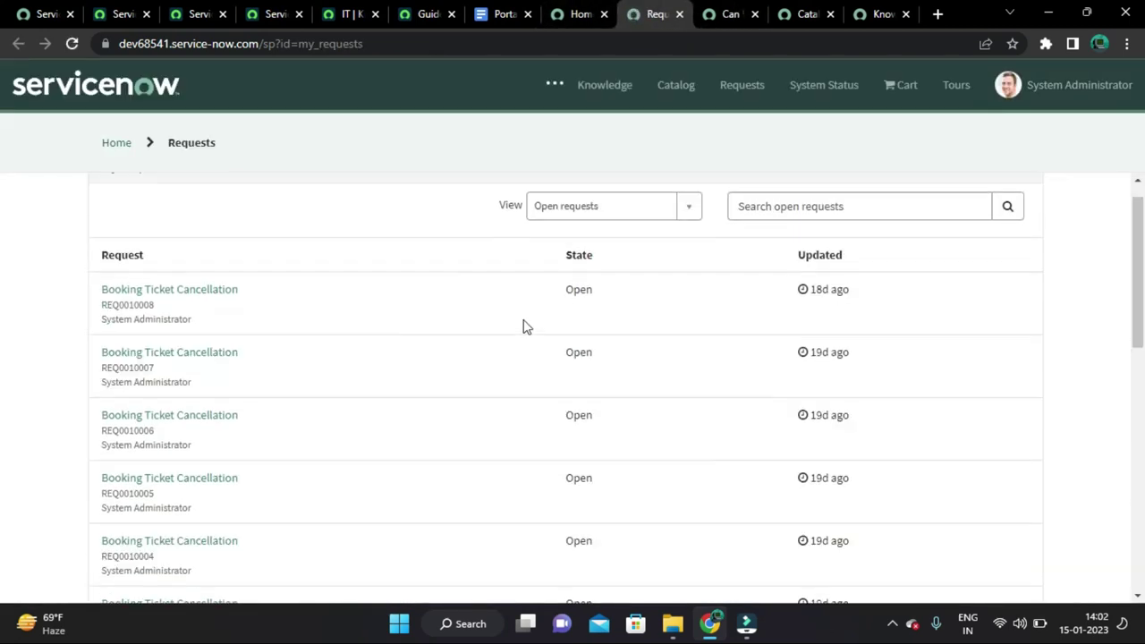
Review the My Requests list and open the "Unable to post content on a Wiki page" entry in a new browser tab.
{"action": "scroll", "coordinate": [491, 335], "scroll_direction": "down", "scroll_amount": 5}
{"action": "scroll", "coordinate": [399, 414], "scroll_direction": "down", "scroll_amount": 2}
{"action": "scroll", "coordinate": [397, 415], "scroll_direction": "up", "scroll_amount": 6}
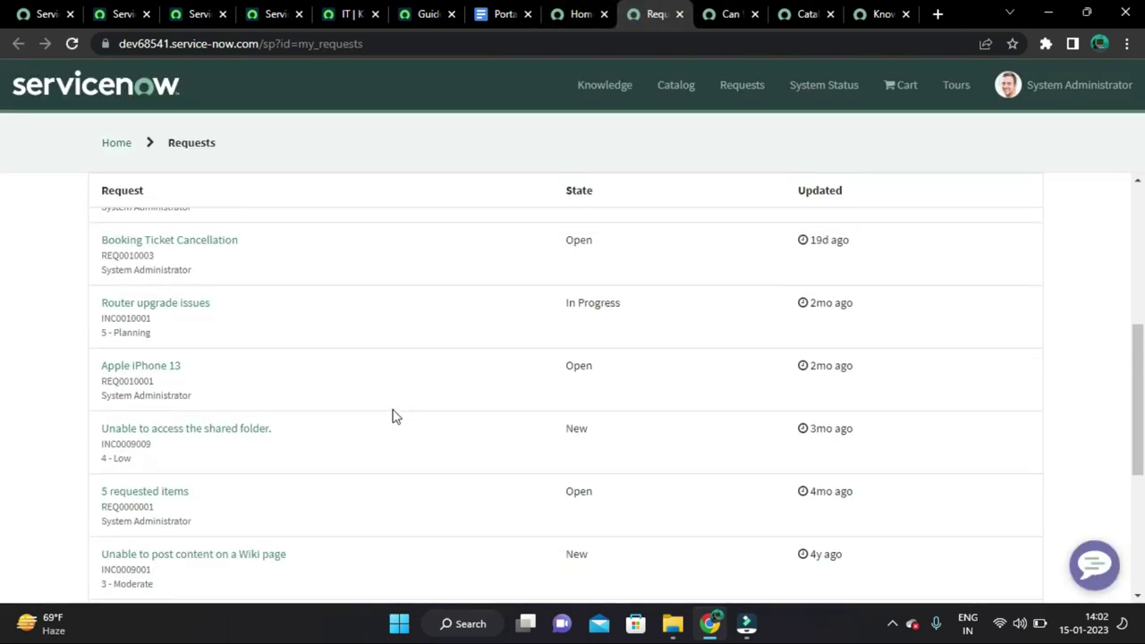
{"action": "scroll", "coordinate": [175, 375], "scroll_direction": "up", "scroll_amount": 1}
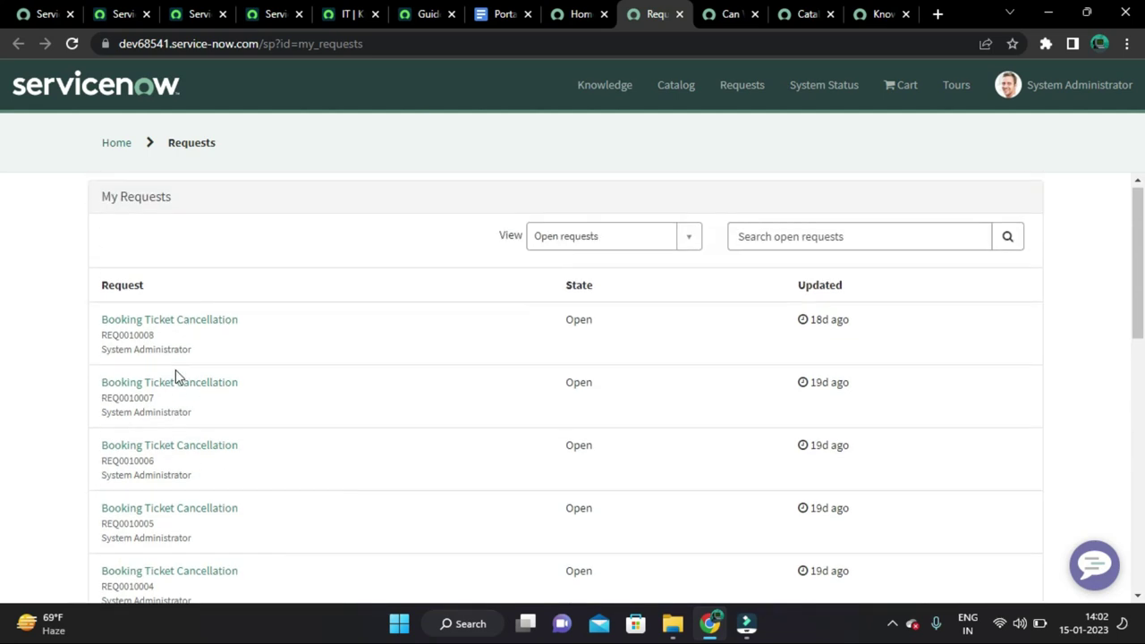
{"action": "scroll", "coordinate": [176, 376], "scroll_direction": "down", "scroll_amount": 6}
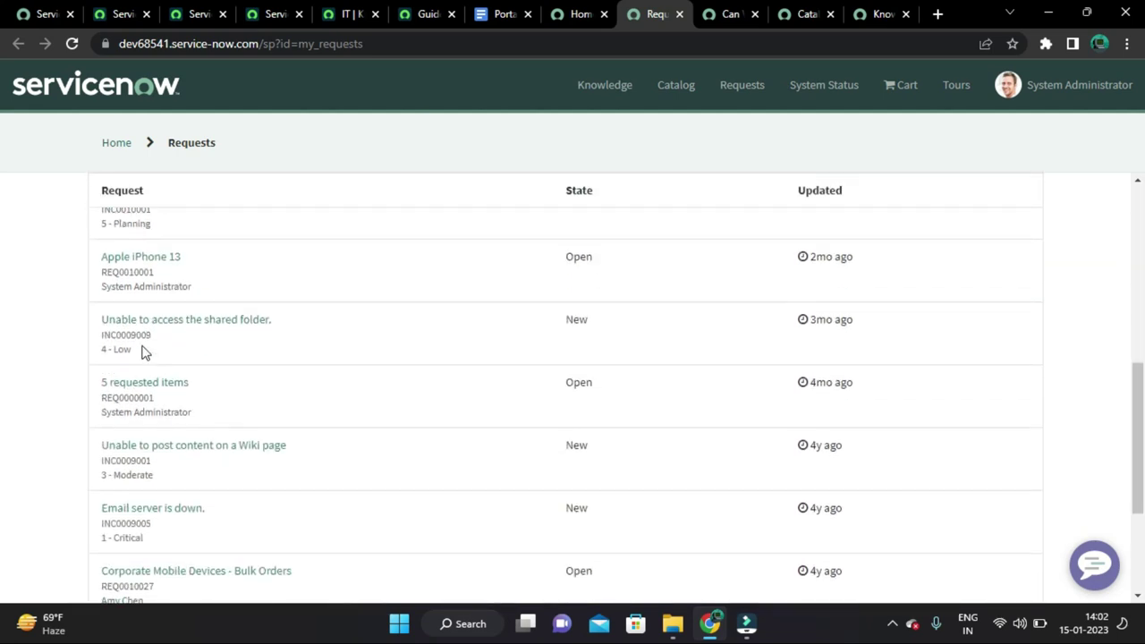
{"action": "scroll", "coordinate": [143, 352], "scroll_direction": "down", "scroll_amount": 2}
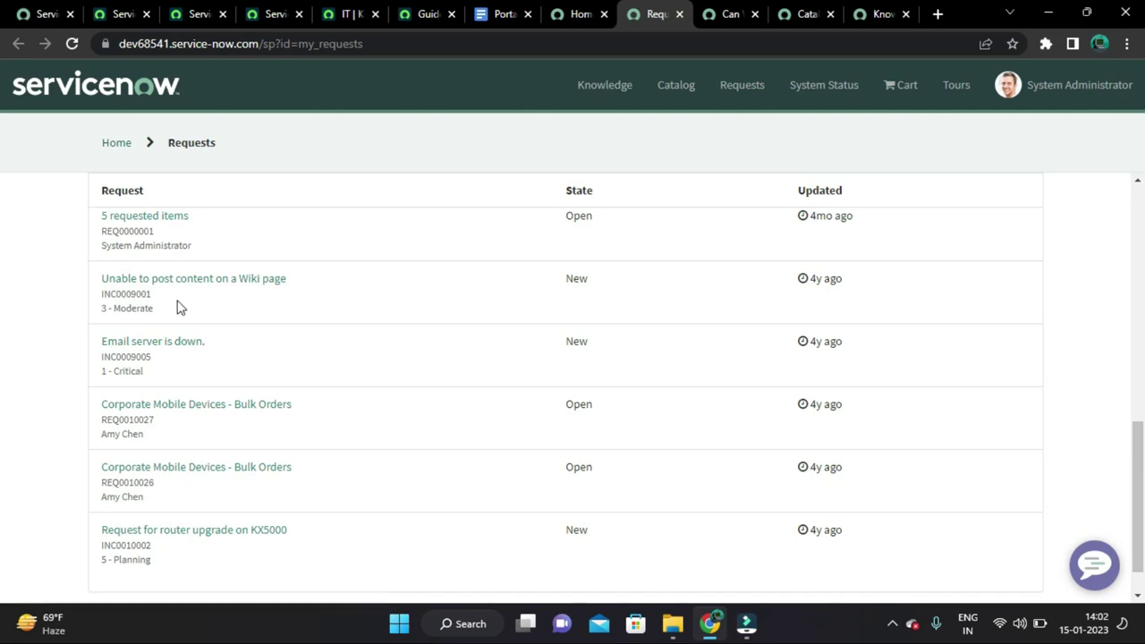
{"action": "right_click", "coordinate": [150, 281]}
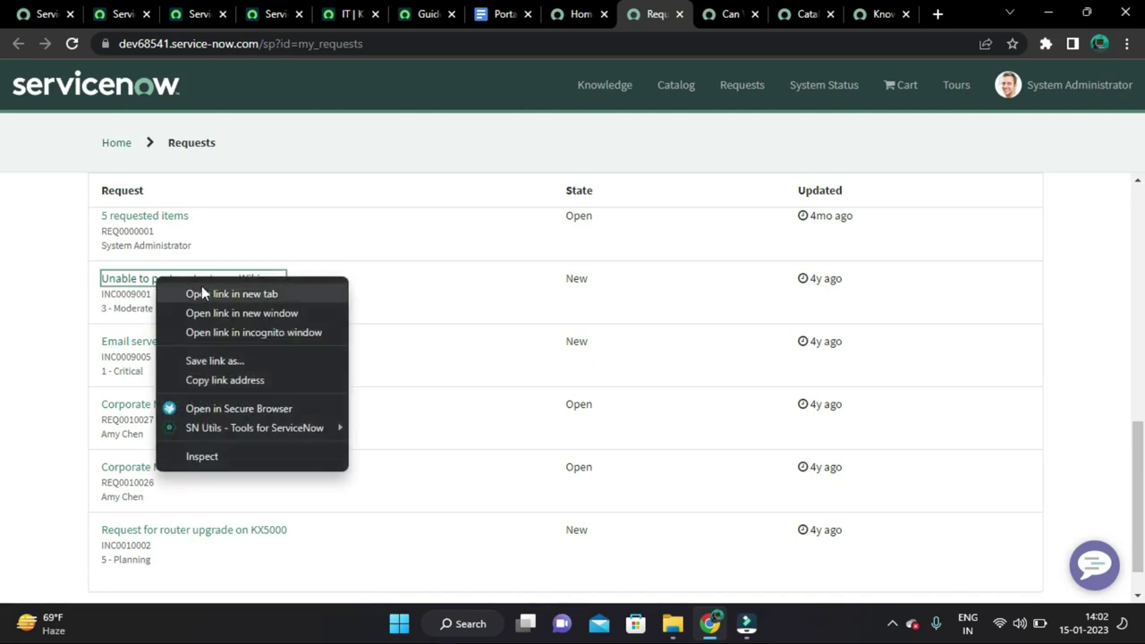
{"action": "left_click", "coordinate": [203, 295]}
{"action": "left_click", "coordinate": [677, 13]}
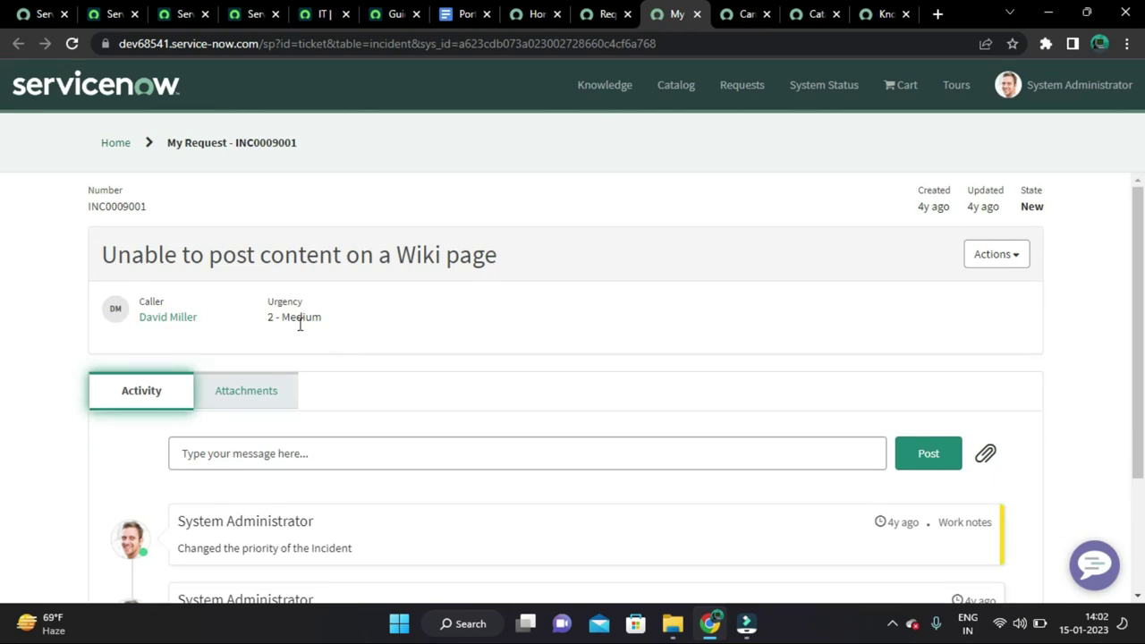
Review the Attachments and Activity sections of the "Unable to post content on a Wiki page" incident.
{"action": "left_click", "coordinate": [256, 393]}
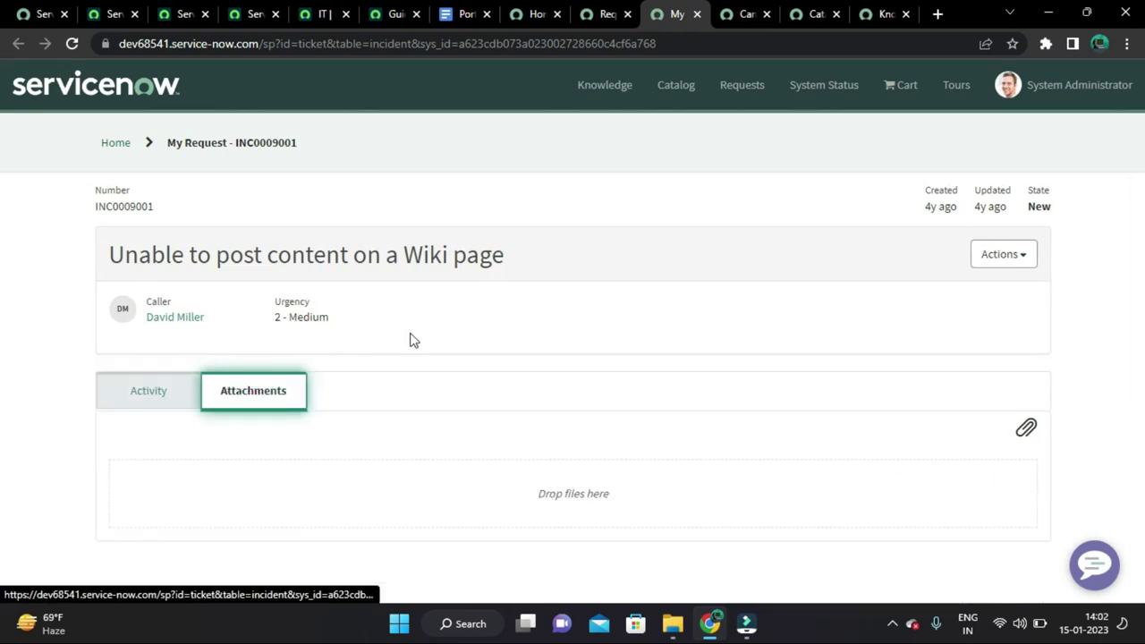
{"action": "left_click", "coordinate": [159, 399]}
{"action": "scroll", "coordinate": [421, 383], "scroll_direction": "down", "scroll_amount": 2}
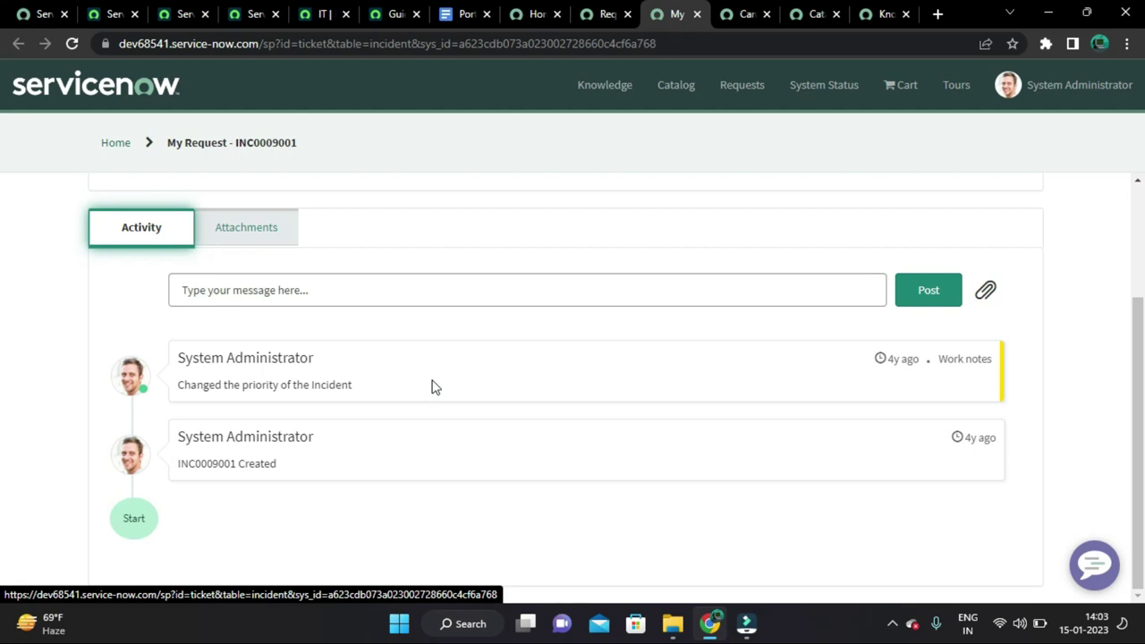
{"action": "scroll", "coordinate": [431, 385], "scroll_direction": "up", "scroll_amount": 1}
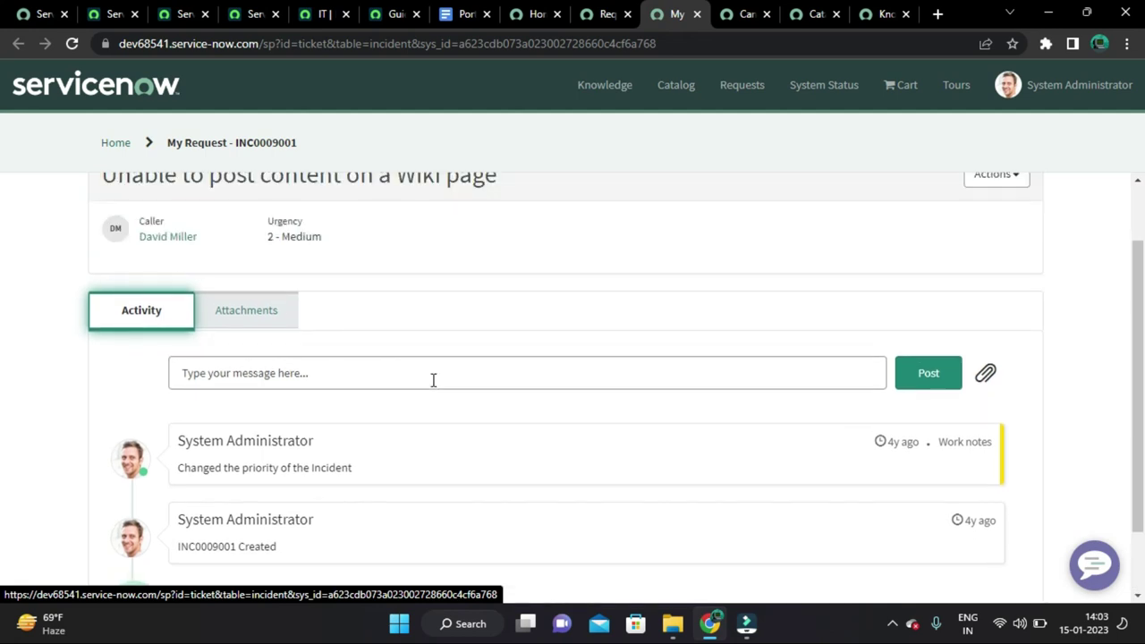
{"action": "scroll", "coordinate": [432, 385], "scroll_direction": "down", "scroll_amount": 1}
{"action": "scroll", "coordinate": [431, 384], "scroll_direction": "up", "scroll_amount": 2}
Return to the My Requests list and switch its view to Closed requests.
{"action": "left_click", "coordinate": [608, 14]}
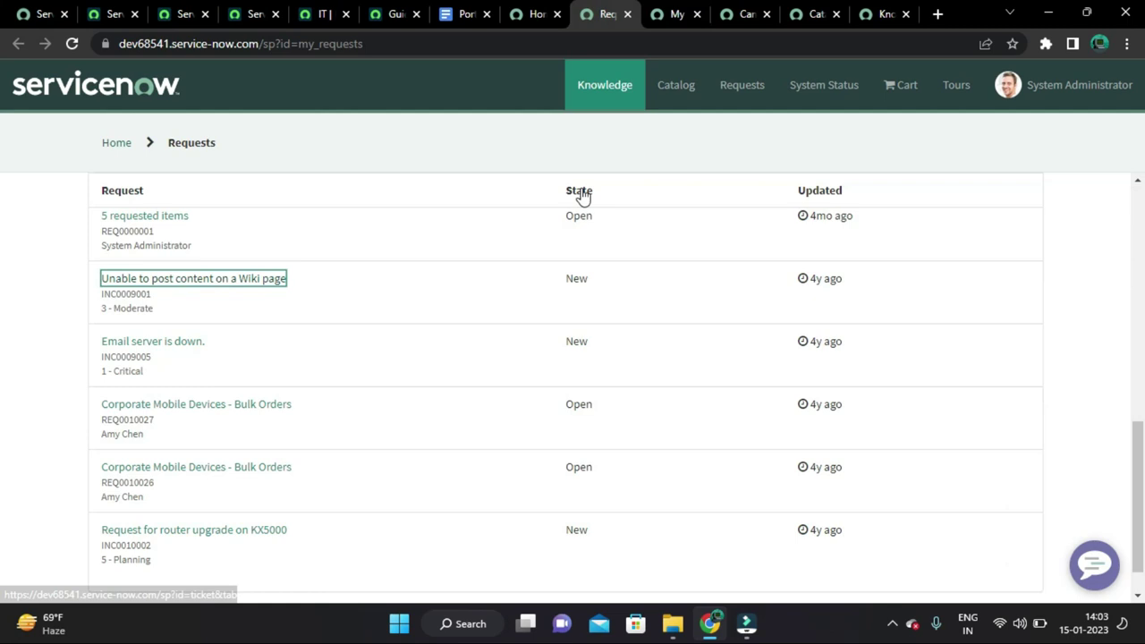
{"action": "scroll", "coordinate": [427, 407], "scroll_direction": "down", "scroll_amount": 1}
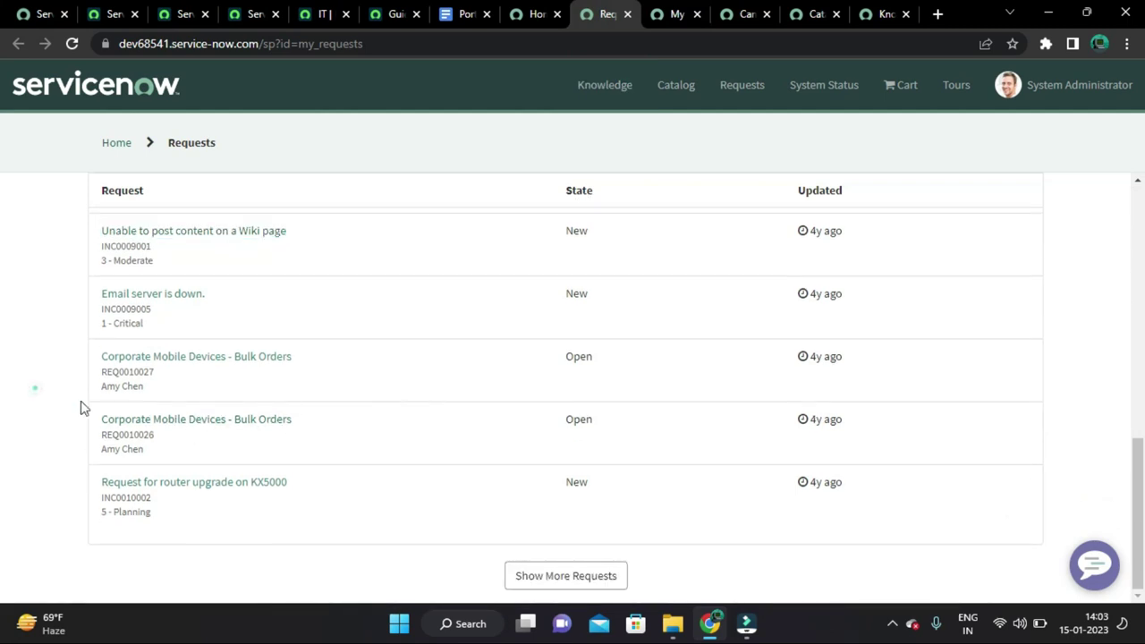
{"action": "scroll", "coordinate": [245, 423], "scroll_direction": "up", "scroll_amount": 7}
{"action": "scroll", "coordinate": [276, 413], "scroll_direction": "up", "scroll_amount": 2}
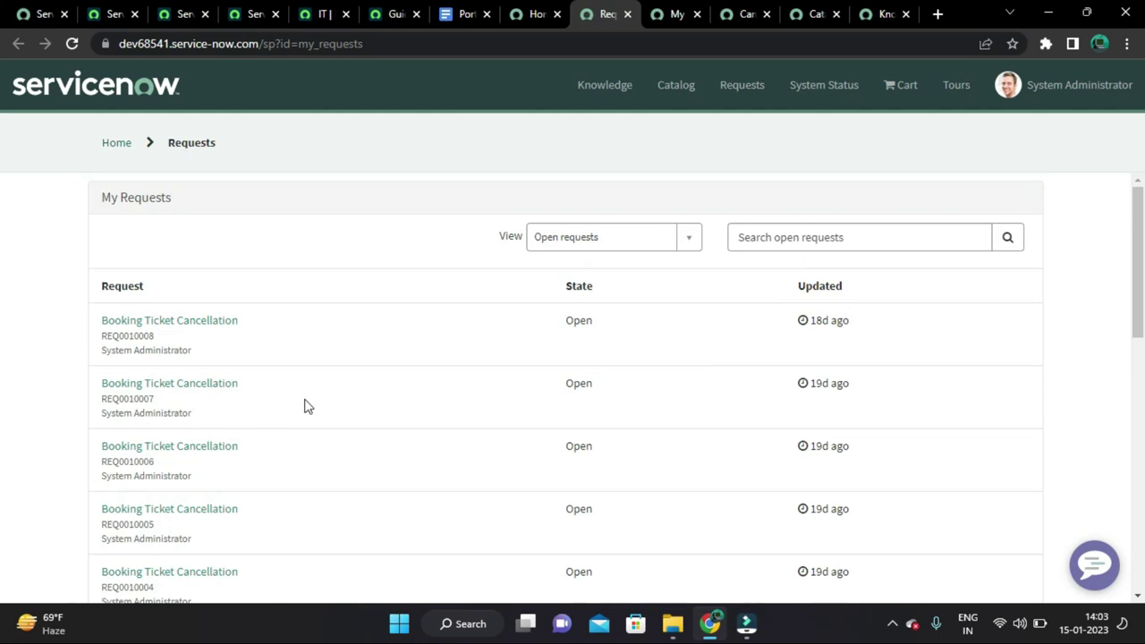
{"action": "left_click", "coordinate": [691, 243]}
{"action": "left_click", "coordinate": [606, 317]}
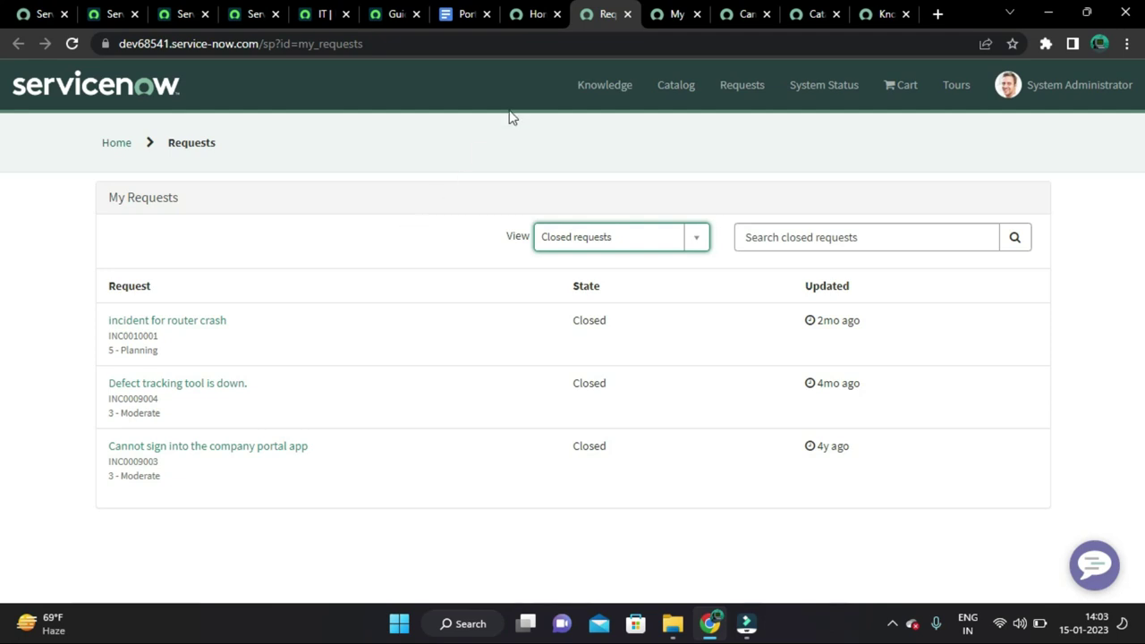
Go back to the portal home page and advance the guided tour to step 6.
{"action": "left_click", "coordinate": [660, 14]}
{"action": "left_click", "coordinate": [535, 14]}
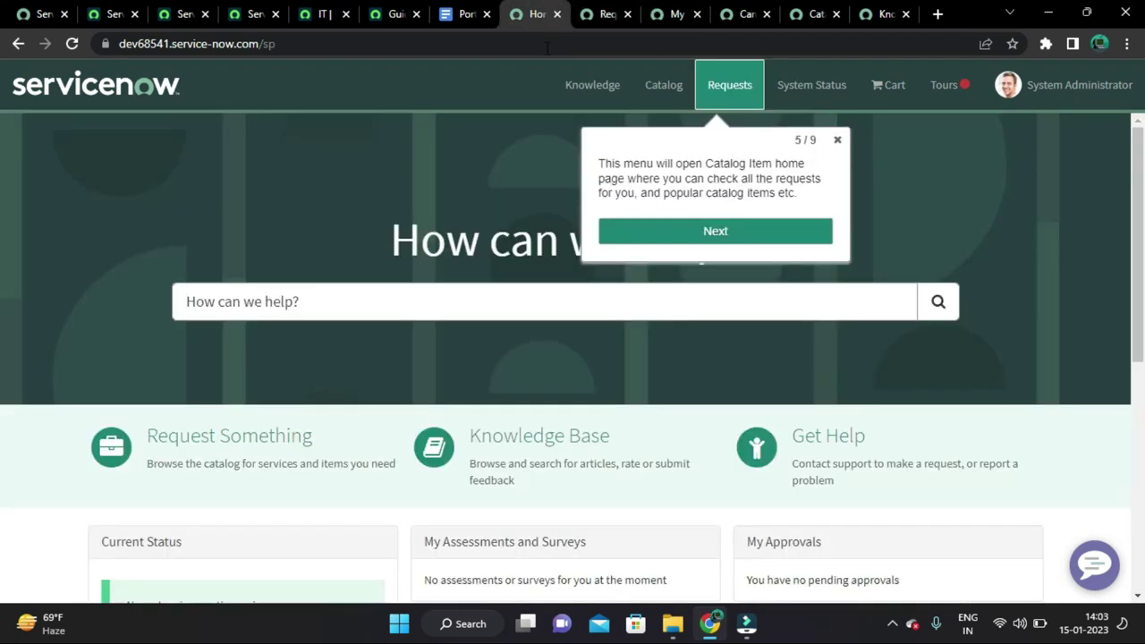
{"action": "left_click", "coordinate": [711, 232]}
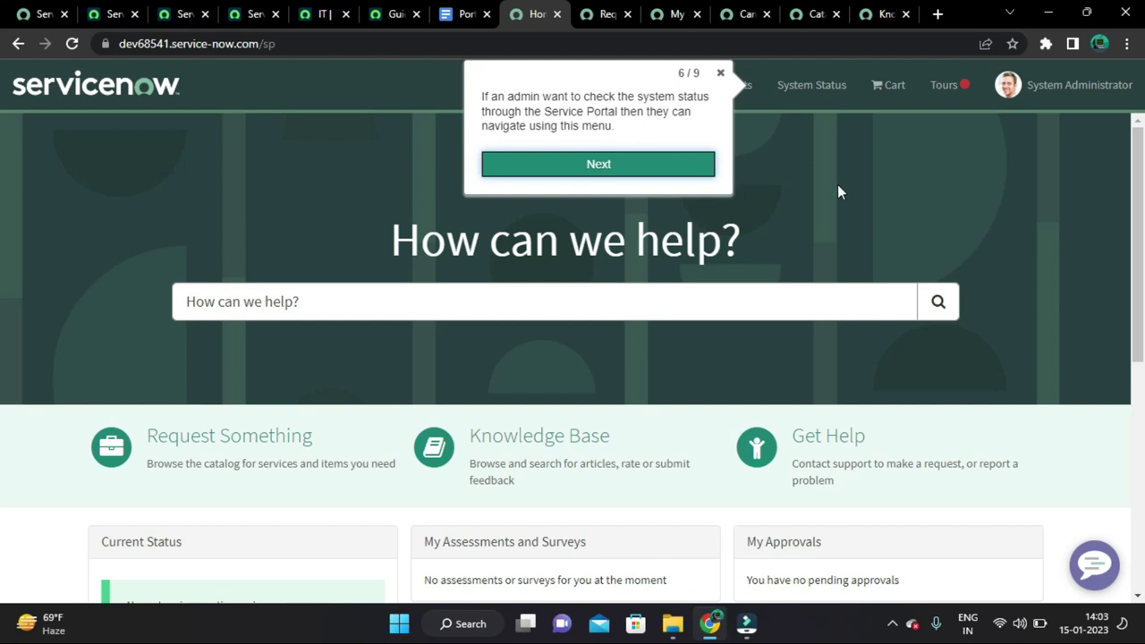
Open the portal header's System Status page in a new browser tab and switch to it.
{"action": "right_click", "coordinate": [814, 94]}
{"action": "left_click", "coordinate": [832, 101]}
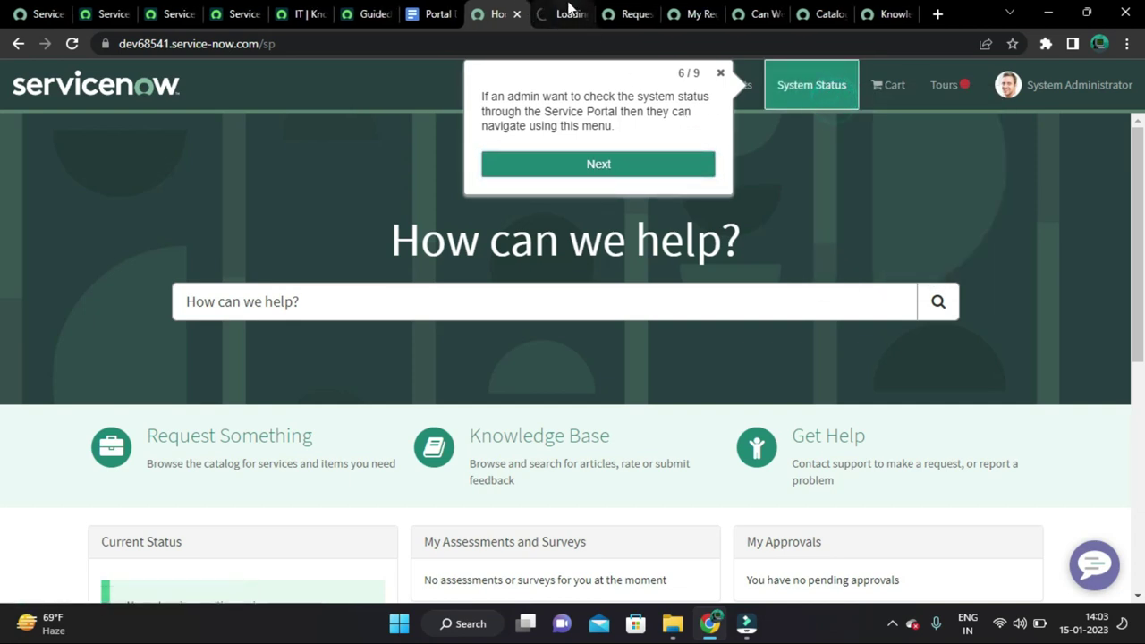
{"action": "left_click", "coordinate": [568, 11]}
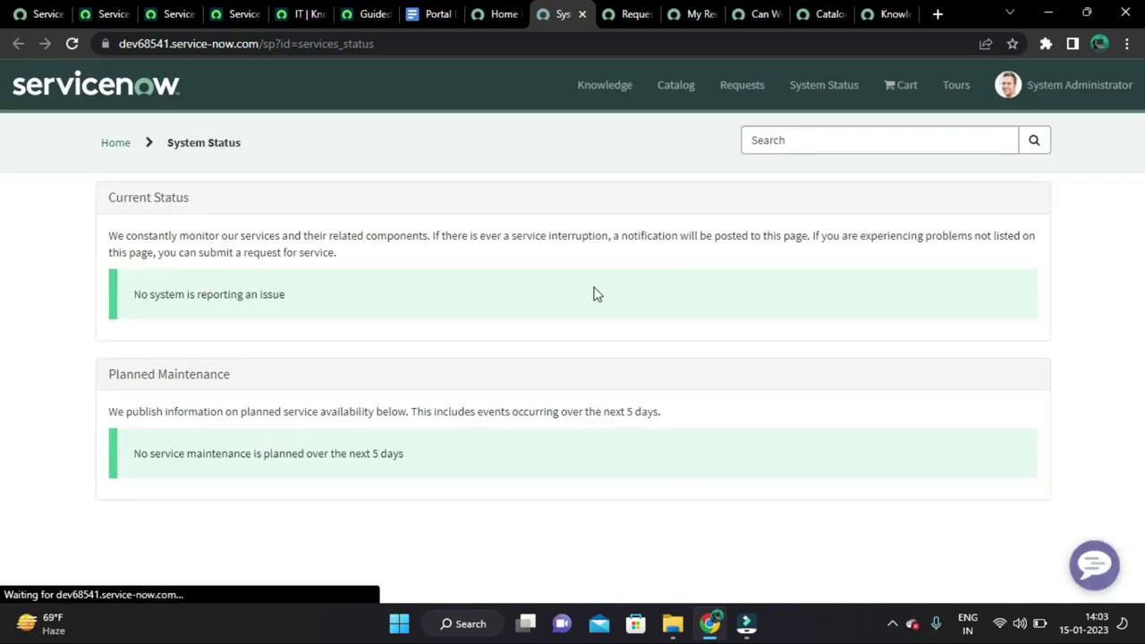
Examine the System Status page, including Planned Maintenance, the Status History of the listed services and the legend.
{"action": "scroll", "coordinate": [462, 388], "scroll_direction": "down", "scroll_amount": 3}
{"action": "scroll", "coordinate": [462, 388], "scroll_direction": "up", "scroll_amount": 3}
{"action": "scroll", "coordinate": [465, 385], "scroll_direction": "down", "scroll_amount": 1}
{"action": "scroll", "coordinate": [466, 351], "scroll_direction": "down", "scroll_amount": 2}
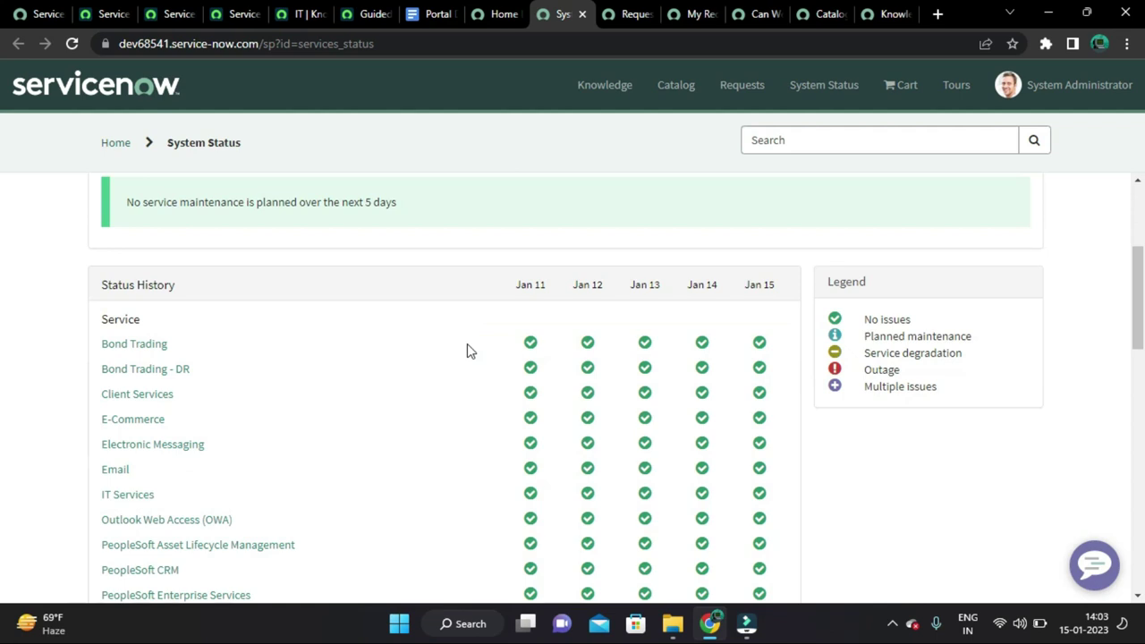
{"action": "scroll", "coordinate": [462, 364], "scroll_direction": "down", "scroll_amount": 2}
{"action": "scroll", "coordinate": [439, 398], "scroll_direction": "up", "scroll_amount": 1}
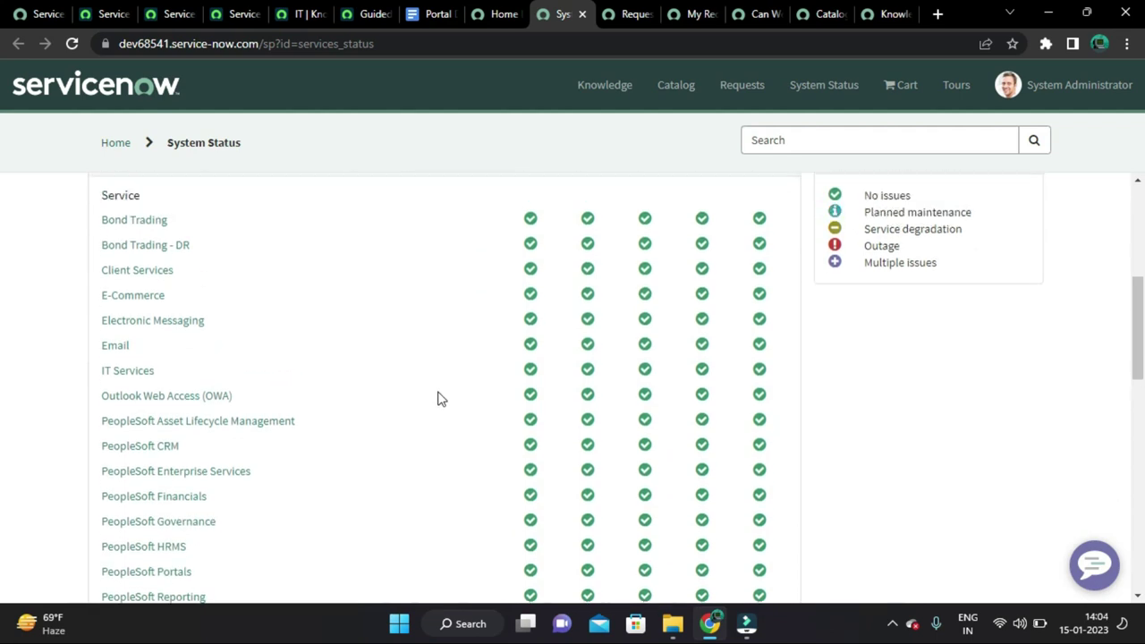
{"action": "scroll", "coordinate": [439, 399], "scroll_direction": "up", "scroll_amount": 1}
{"action": "scroll", "coordinate": [440, 402], "scroll_direction": "down", "scroll_amount": 8}
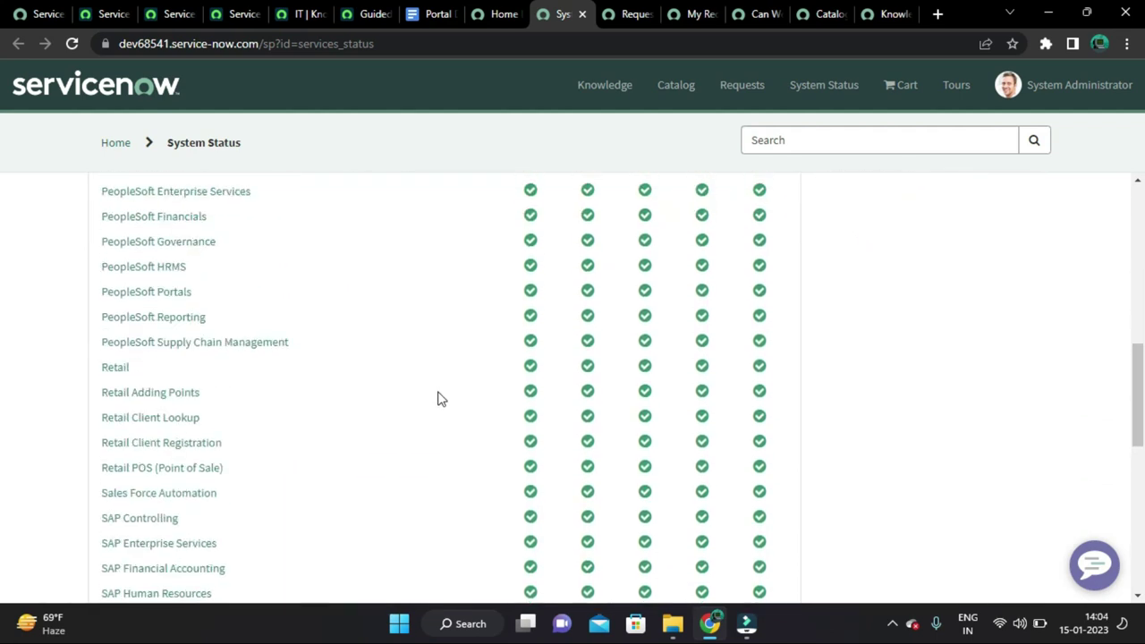
{"action": "scroll", "coordinate": [441, 405], "scroll_direction": "up", "scroll_amount": 10}
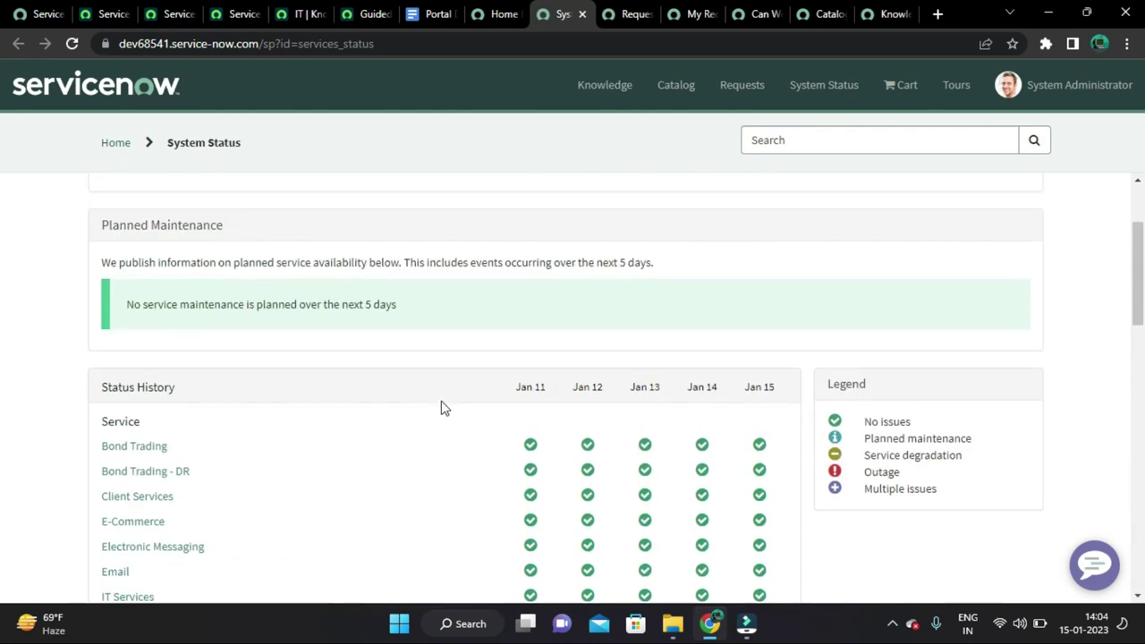
Return to the portal home page and advance the guided tour to step 7.
{"action": "left_click", "coordinate": [494, 11]}
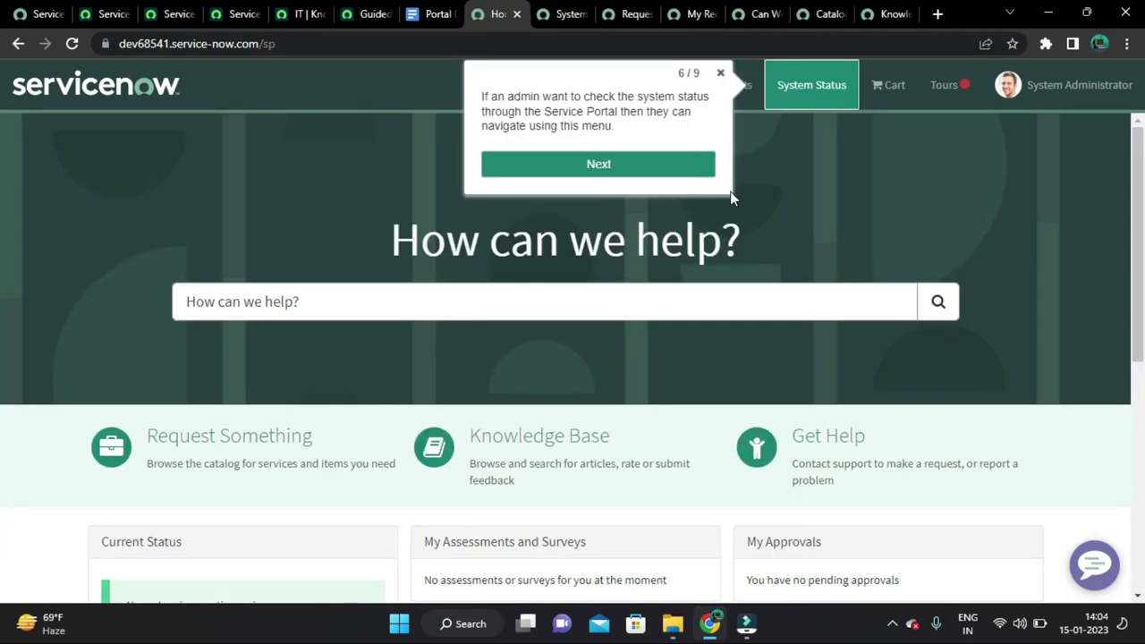
{"action": "left_click", "coordinate": [683, 164]}
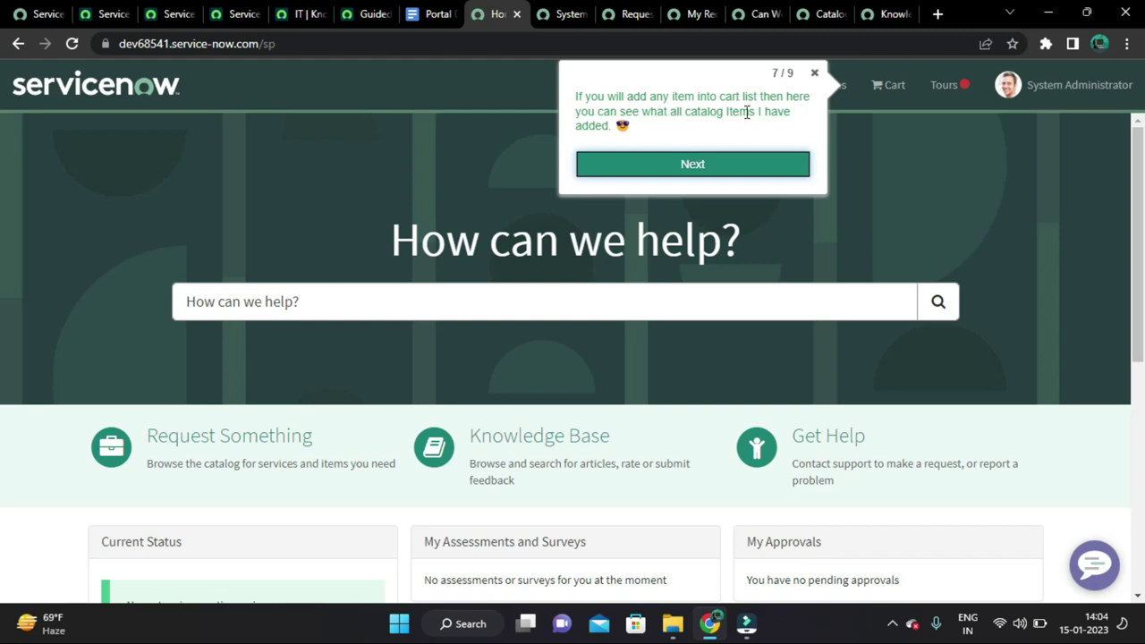
View the header's shopping cart preview, closing the guided tour that covers it, and dismiss the preview.
{"action": "left_click", "coordinate": [886, 85]}
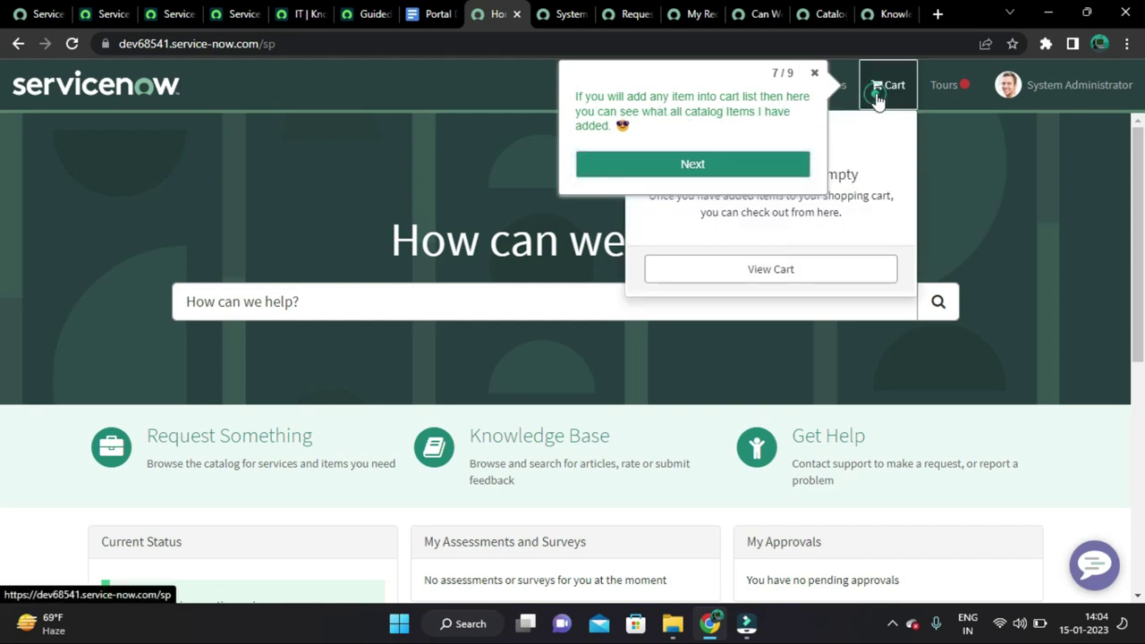
{"action": "left_click", "coordinate": [814, 74]}
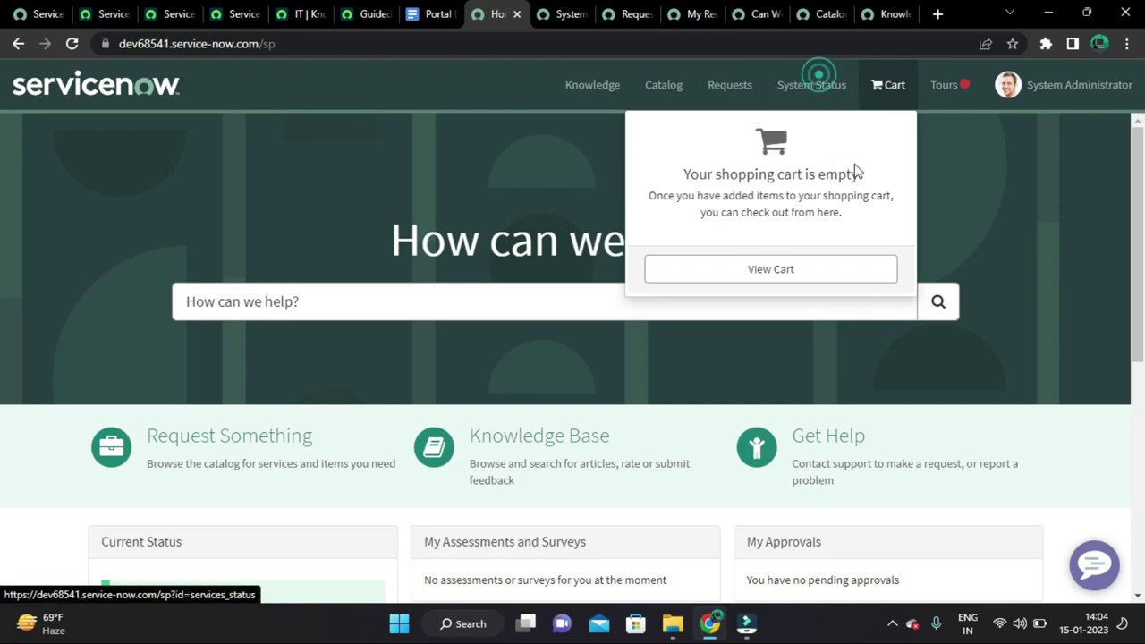
{"action": "left_click", "coordinate": [980, 204]}
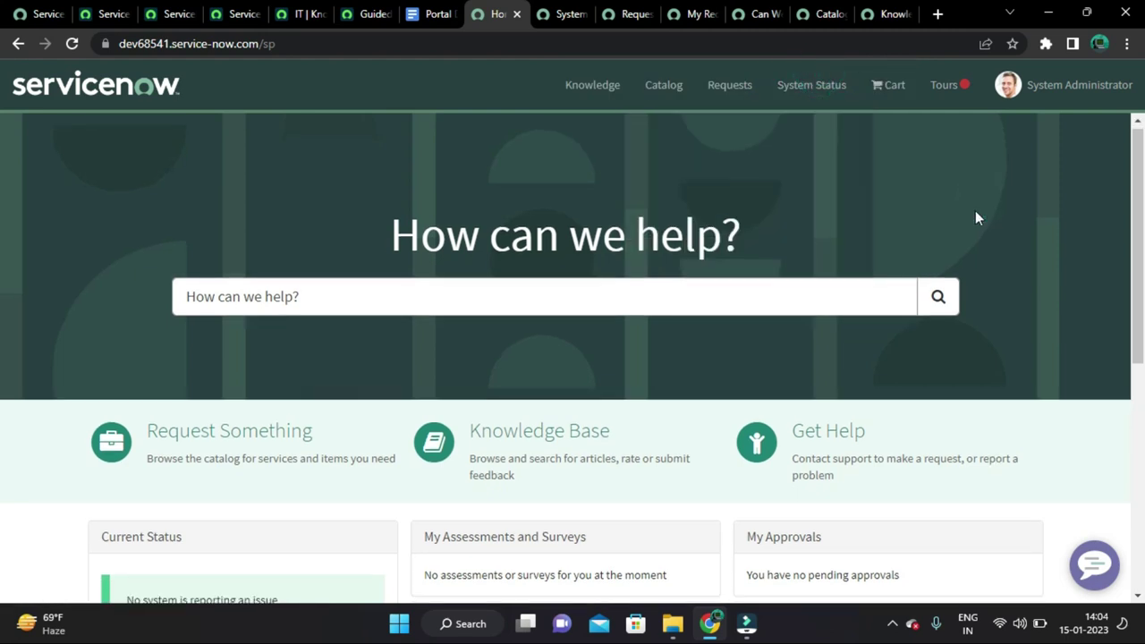
Examine the home page widgets, focusing on Current Status and Top Rated Articles.
{"action": "scroll", "coordinate": [975, 211], "scroll_direction": "down", "scroll_amount": 3}
{"action": "scroll", "coordinate": [975, 215], "scroll_direction": "down", "scroll_amount": 1}
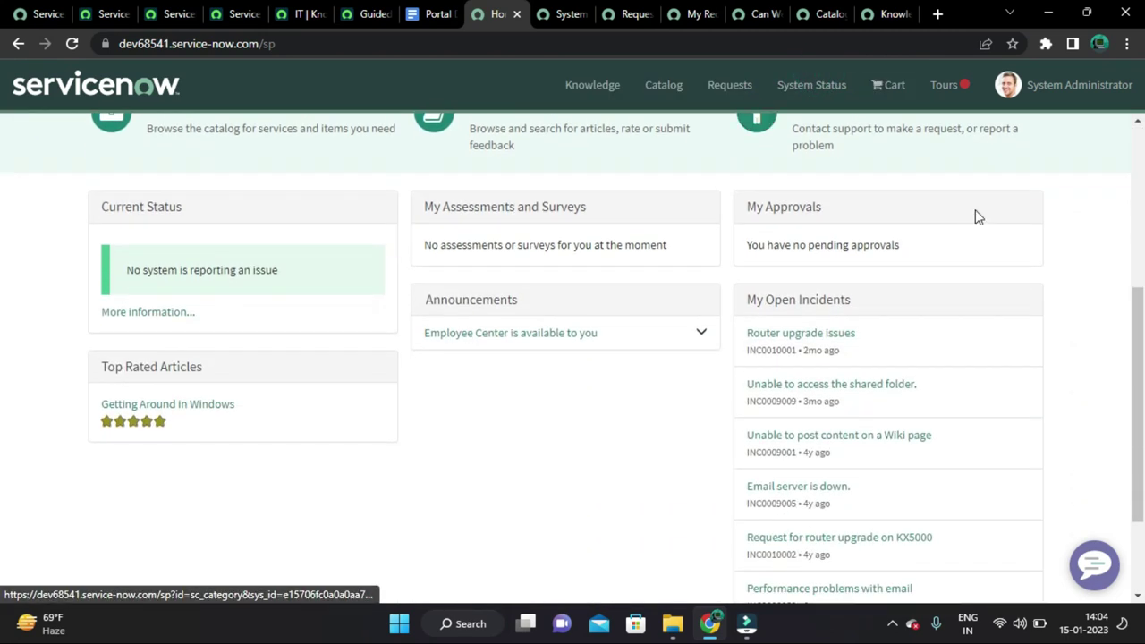
{"action": "scroll", "coordinate": [975, 215], "scroll_direction": "down", "scroll_amount": 1}
{"action": "scroll", "coordinate": [975, 215], "scroll_direction": "up", "scroll_amount": 1}
{"action": "scroll", "coordinate": [975, 215], "scroll_direction": "up", "scroll_amount": 1}
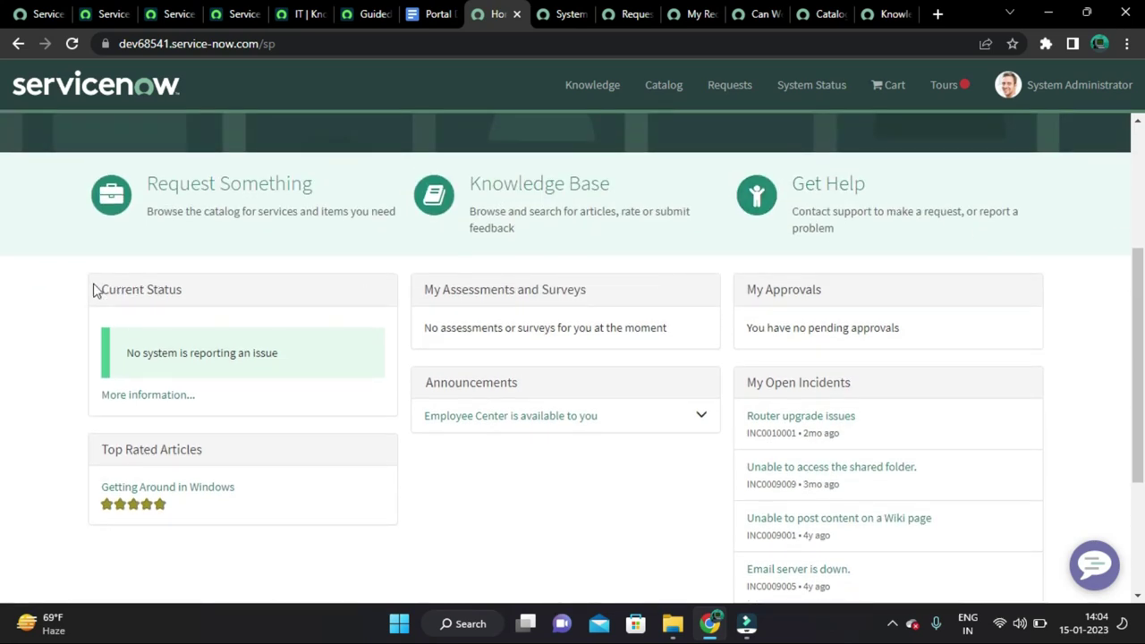
{"action": "scroll", "coordinate": [95, 288], "scroll_direction": "down", "scroll_amount": 1}
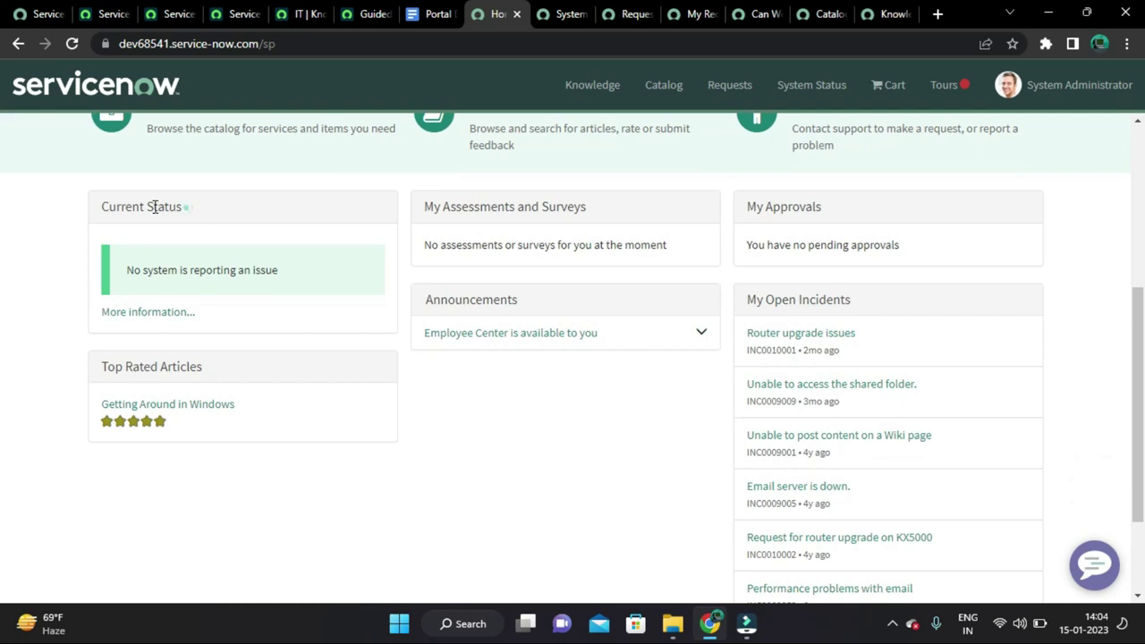
{"action": "left_click_drag", "start_coordinate": [154, 206], "coordinate": [102, 210]}
{"action": "left_click", "coordinate": [452, 431]}
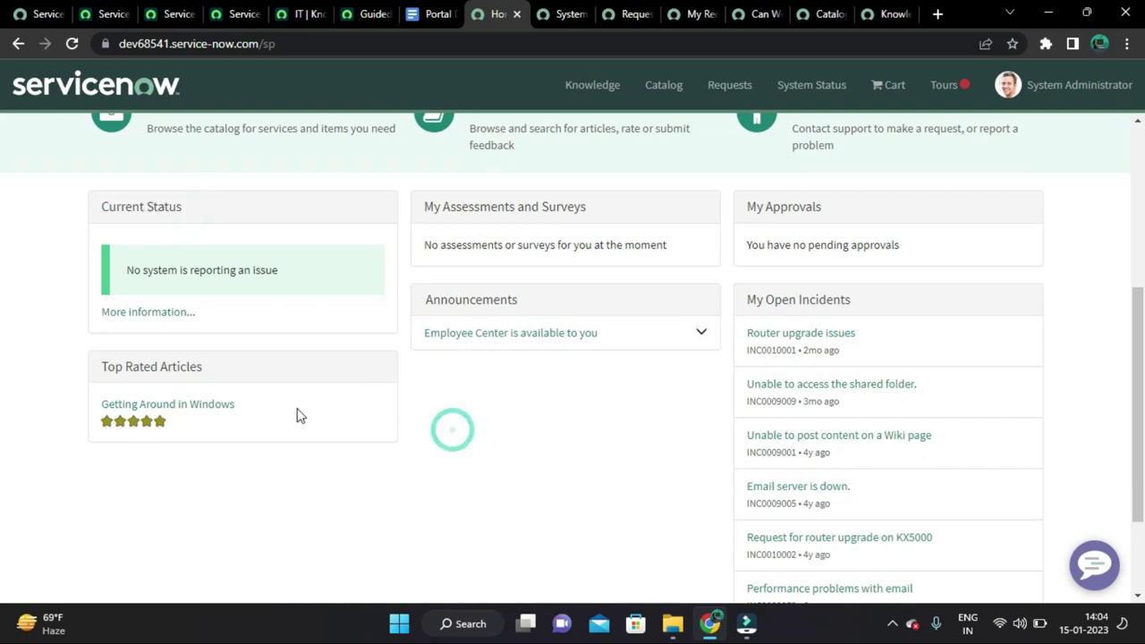
{"action": "left_click_drag", "start_coordinate": [220, 366], "coordinate": [72, 366]}
{"action": "left_click", "coordinate": [275, 525]}
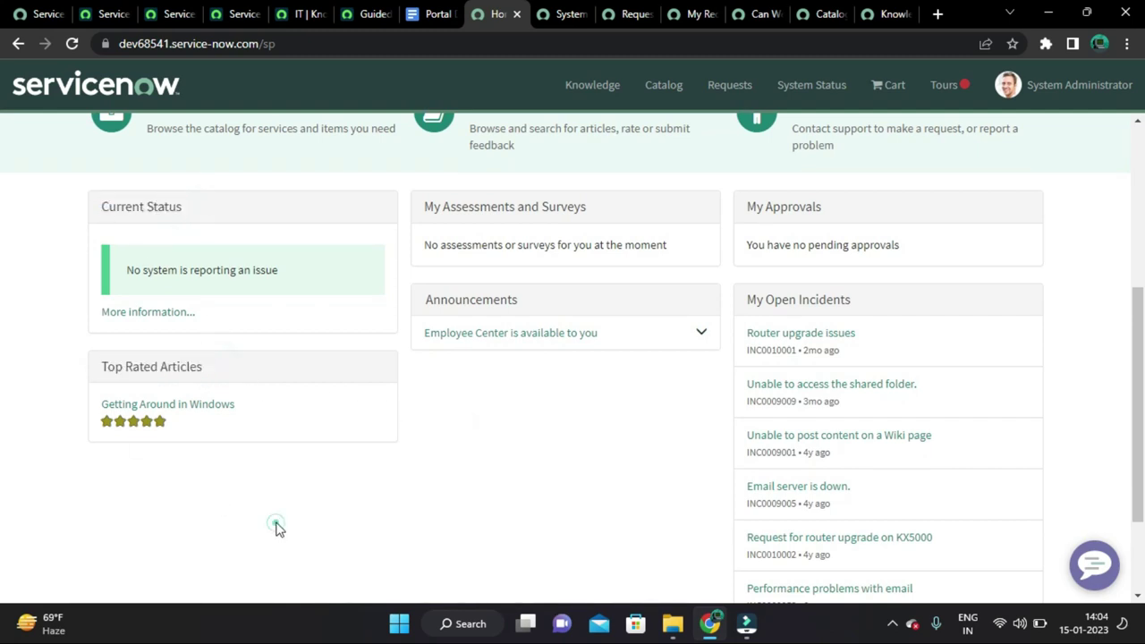
Review the My Assessments and Surveys widget and its message on the home page.
{"action": "scroll", "coordinate": [265, 501], "scroll_direction": "up", "scroll_amount": 1}
{"action": "scroll", "coordinate": [260, 495], "scroll_direction": "down", "scroll_amount": 1}
{"action": "scroll", "coordinate": [462, 463], "scroll_direction": "up", "scroll_amount": 1}
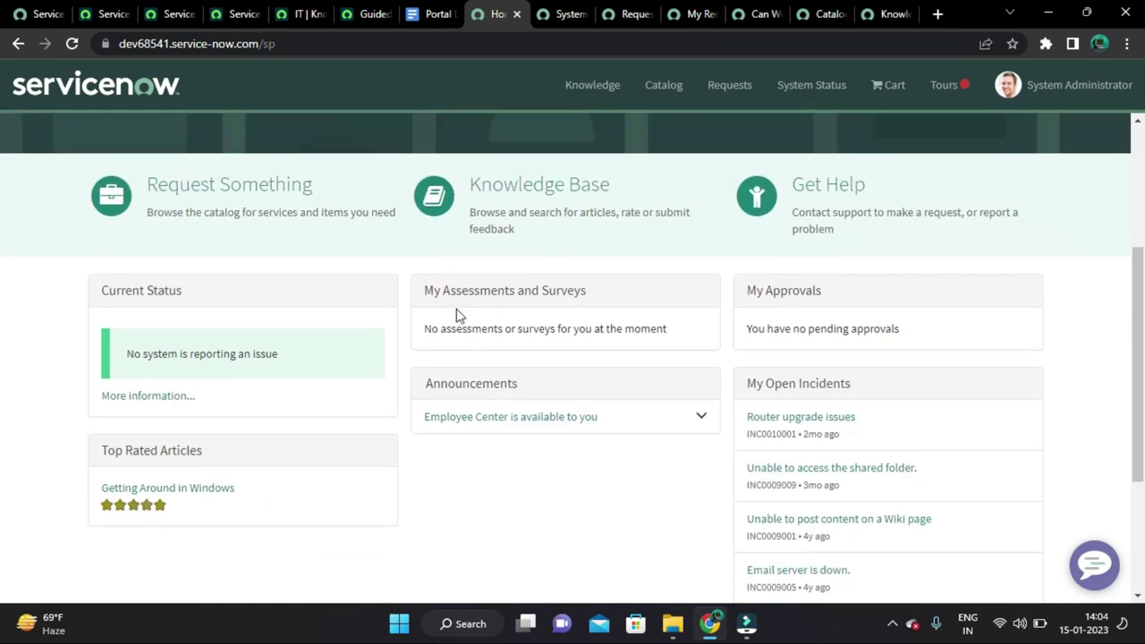
{"action": "left_click_drag", "start_coordinate": [595, 290], "coordinate": [416, 289]}
{"action": "left_click", "coordinate": [567, 514]}
{"action": "left_click_drag", "start_coordinate": [426, 330], "coordinate": [677, 325]}
{"action": "left_click", "coordinate": [628, 520]}
Expand the "Employee Center is available to you" announcement to read its details, and collapse it again.
{"action": "left_click", "coordinate": [699, 419]}
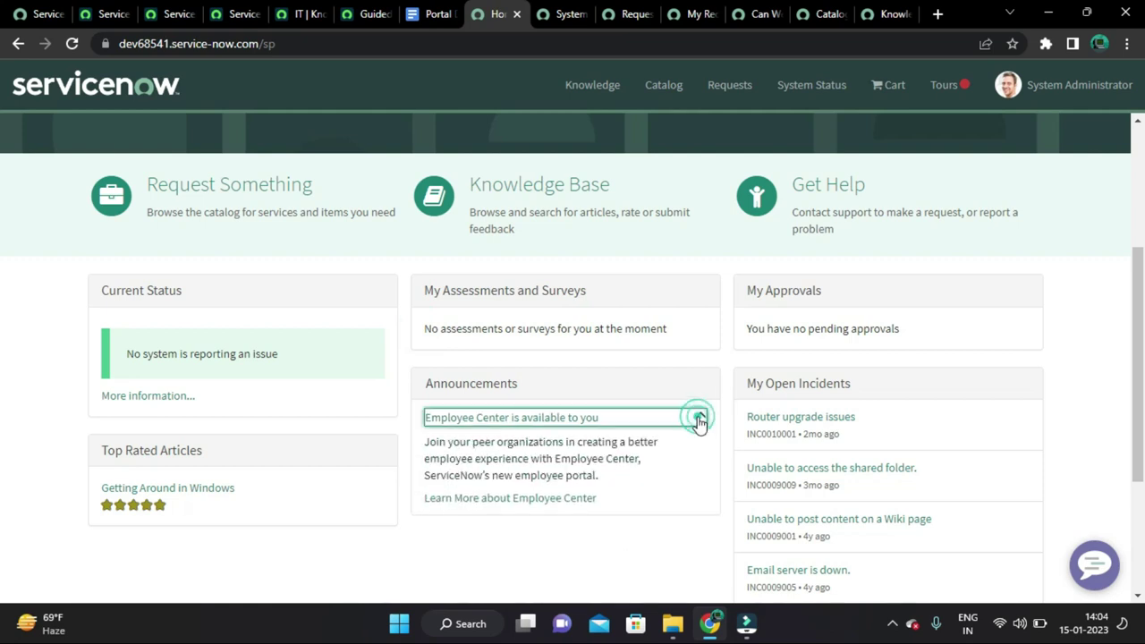
{"action": "left_click", "coordinate": [699, 418]}
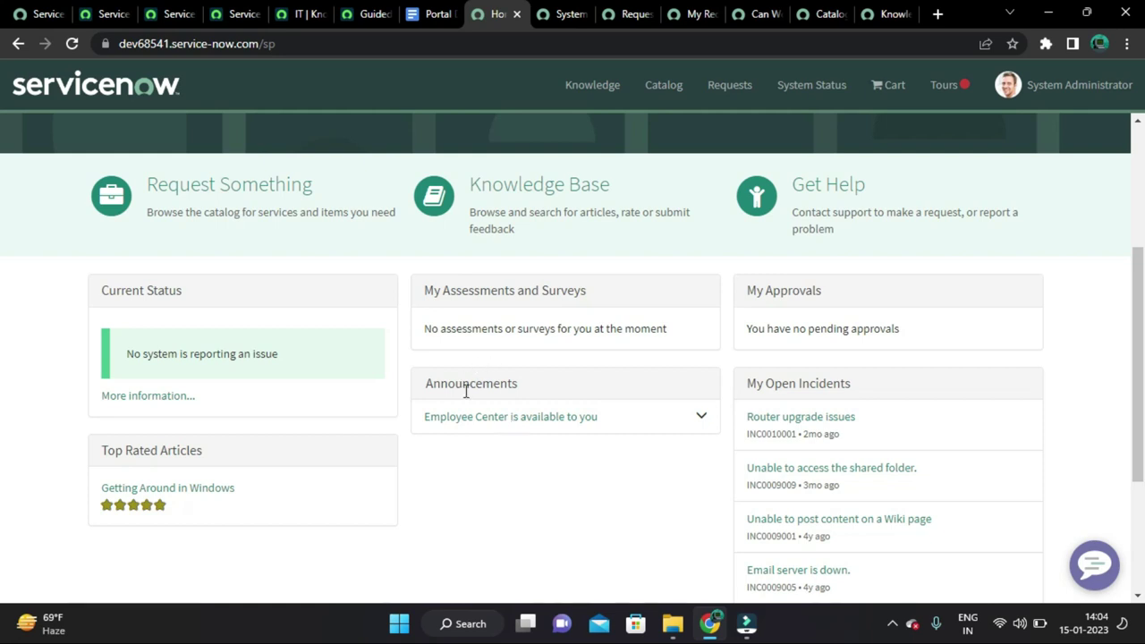
{"action": "left_click", "coordinate": [700, 418]}
{"action": "left_click", "coordinate": [700, 418]}
{"action": "left_click", "coordinate": [653, 499]}
Review the My Open Incidents list on the home page and return to the top of the page.
{"action": "scroll", "coordinate": [804, 289], "scroll_direction": "down", "scroll_amount": 1}
{"action": "scroll", "coordinate": [795, 276], "scroll_direction": "up", "scroll_amount": 1}
{"action": "scroll", "coordinate": [715, 498], "scroll_direction": "down", "scroll_amount": 2}
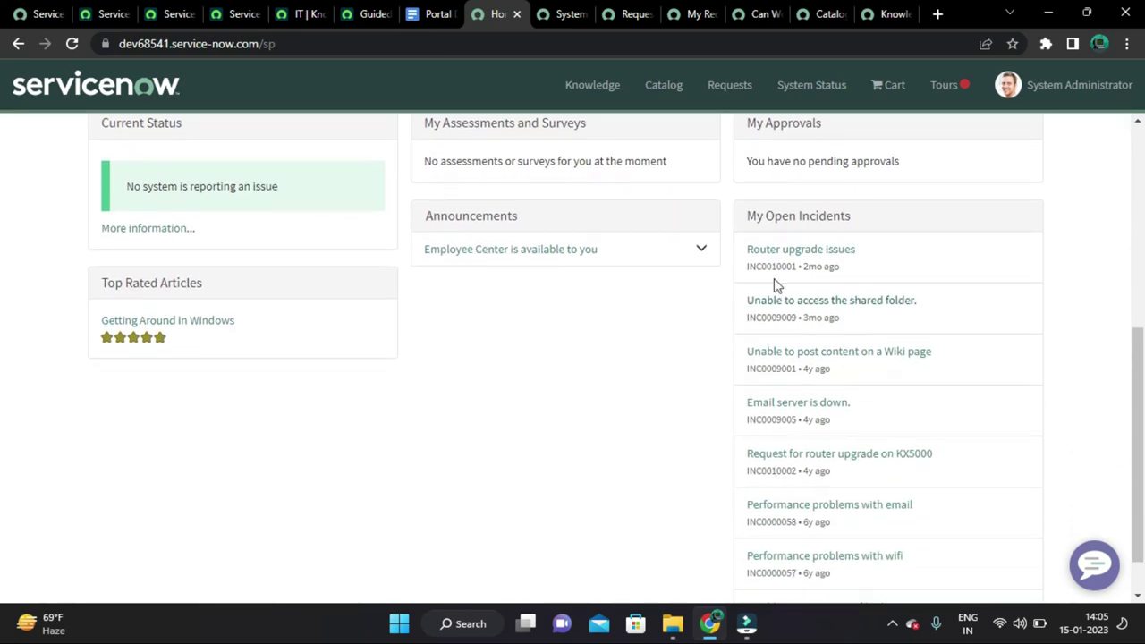
{"action": "left_click_drag", "start_coordinate": [748, 215], "coordinate": [869, 214]}
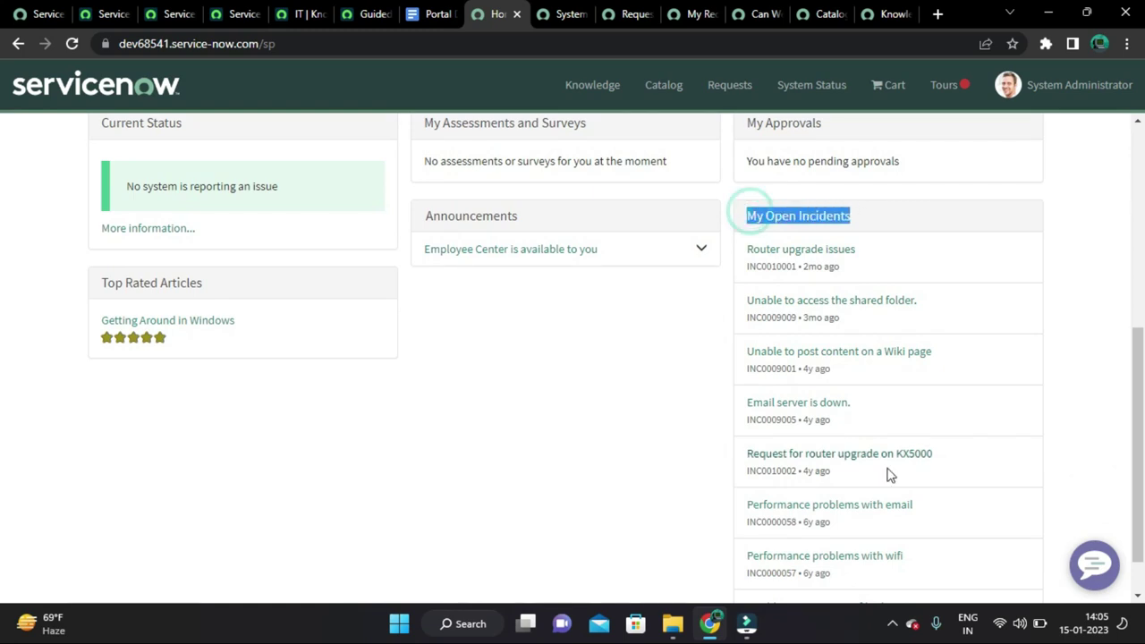
{"action": "scroll", "coordinate": [876, 478], "scroll_direction": "up", "scroll_amount": 3}
{"action": "scroll", "coordinate": [891, 523], "scroll_direction": "up", "scroll_amount": 2}
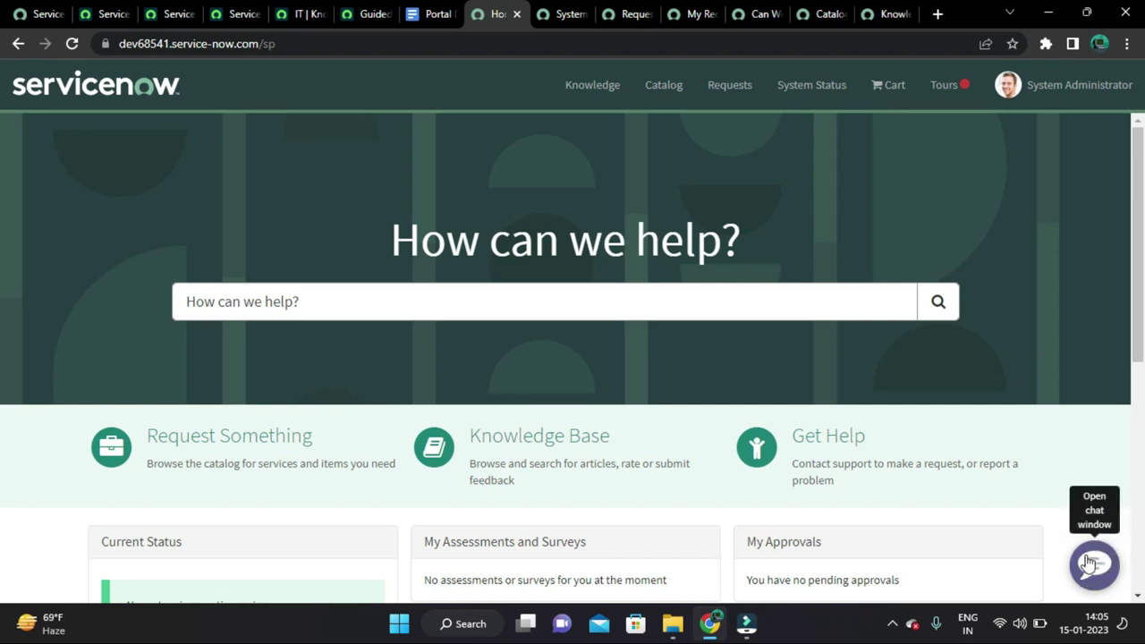
{"action": "left_click", "coordinate": [1052, 270]}
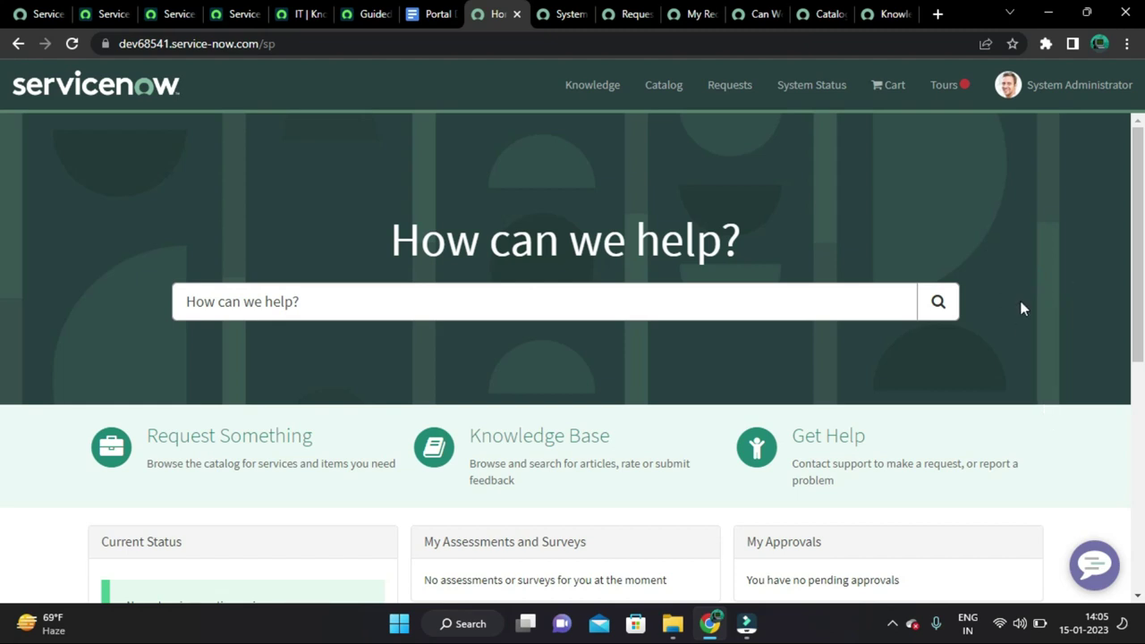
{"action": "scroll", "coordinate": [1056, 387], "scroll_direction": "down", "scroll_amount": 3}
{"action": "scroll", "coordinate": [1055, 391], "scroll_direction": "up", "scroll_amount": 3}
{"action": "scroll", "coordinate": [1057, 369], "scroll_direction": "down", "scroll_amount": 2}
{"action": "scroll", "coordinate": [1061, 365], "scroll_direction": "up", "scroll_amount": 2}
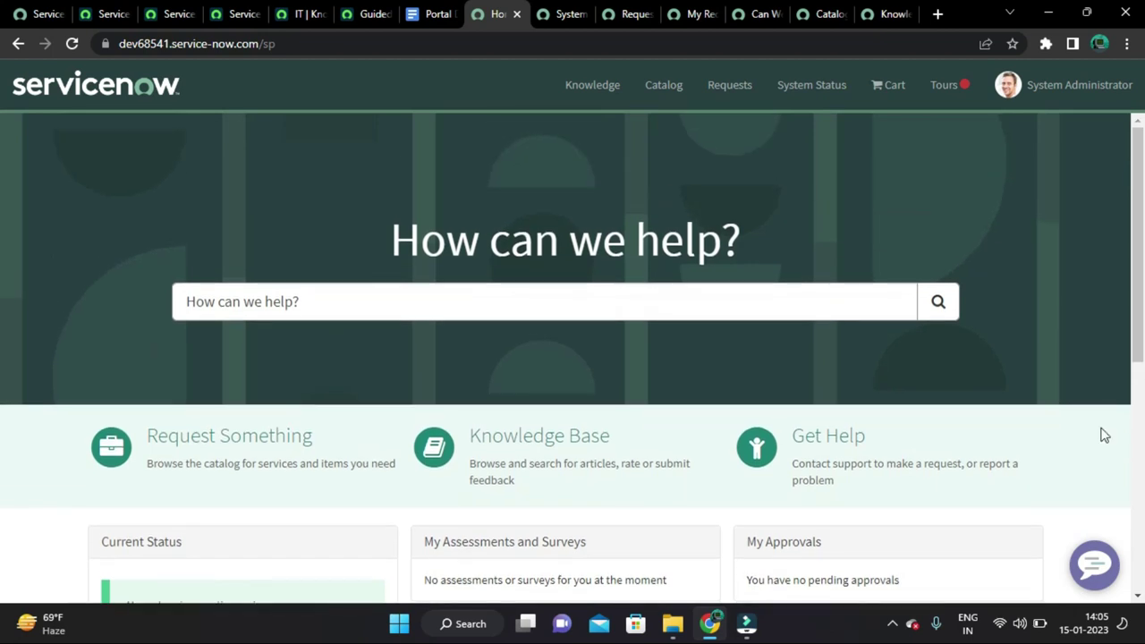
Open the Servicenow Support chat window to view its greeting and request options, and close it.
{"action": "left_click", "coordinate": [1092, 567]}
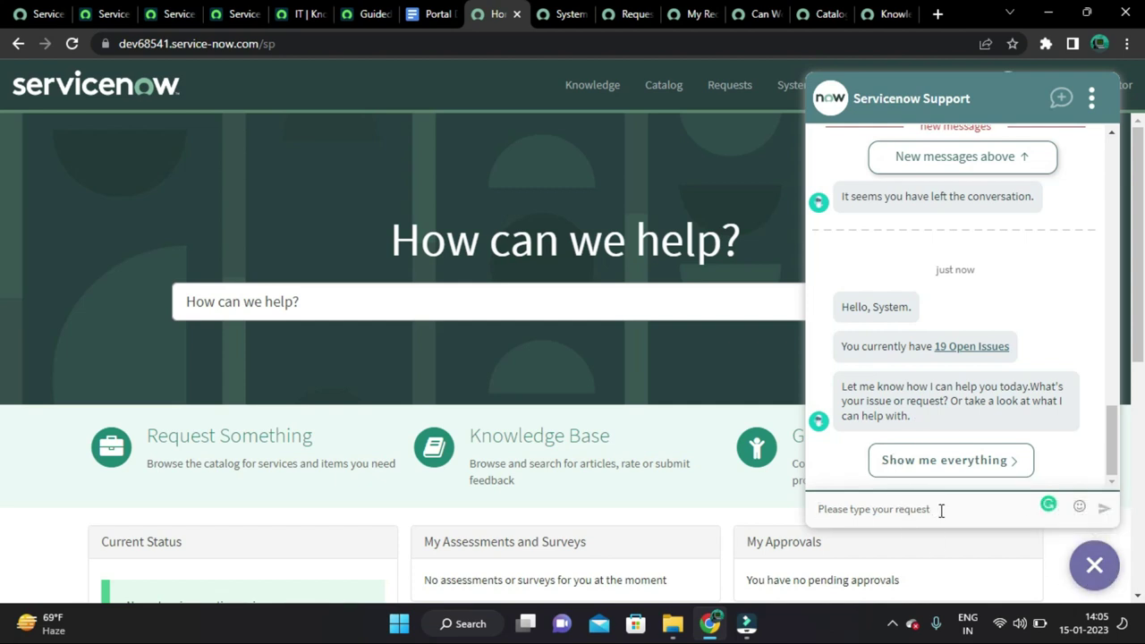
{"action": "left_click", "coordinate": [1097, 574]}
{"action": "scroll", "coordinate": [498, 435], "scroll_direction": "down", "scroll_amount": 1}
{"action": "scroll", "coordinate": [455, 452], "scroll_direction": "up", "scroll_amount": 1}
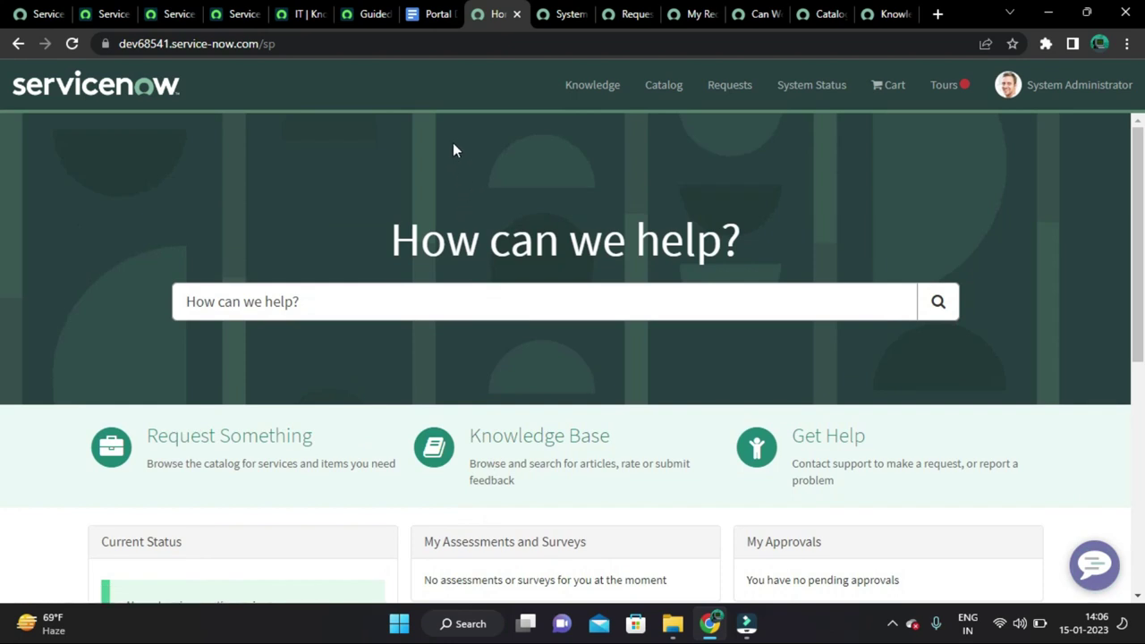
Switch to the Portal Development document in Google Docs and review the "Portal anatomy according to record" diagram.
{"action": "left_click", "coordinate": [431, 14]}
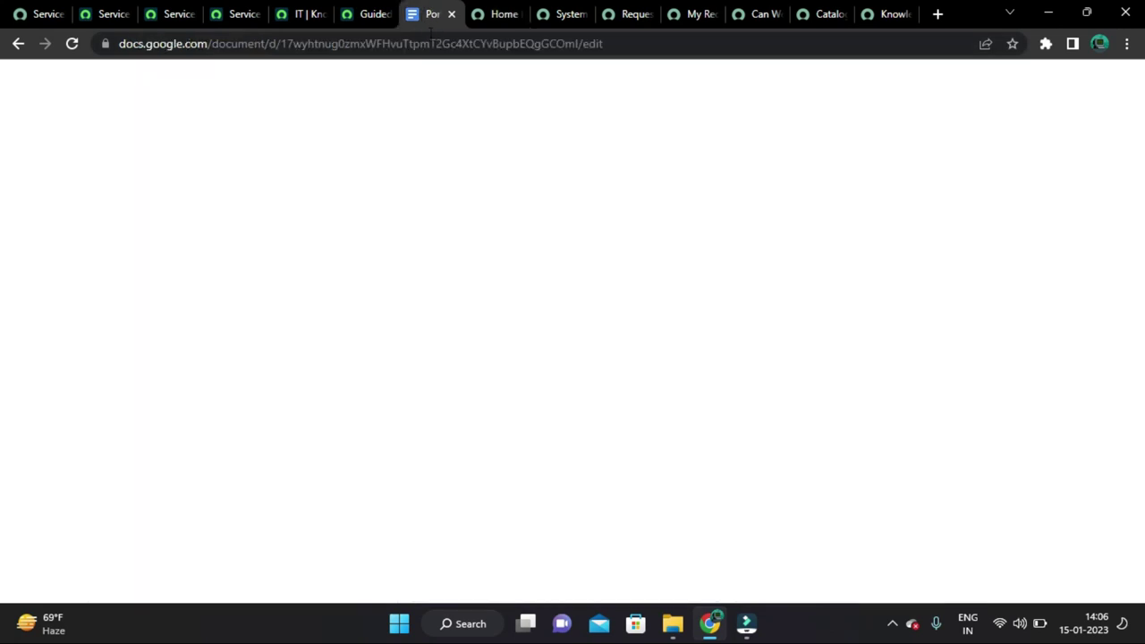
{"action": "scroll", "coordinate": [579, 320], "scroll_direction": "up", "scroll_amount": 3}
{"action": "scroll", "coordinate": [579, 319], "scroll_direction": "down", "scroll_amount": 7}
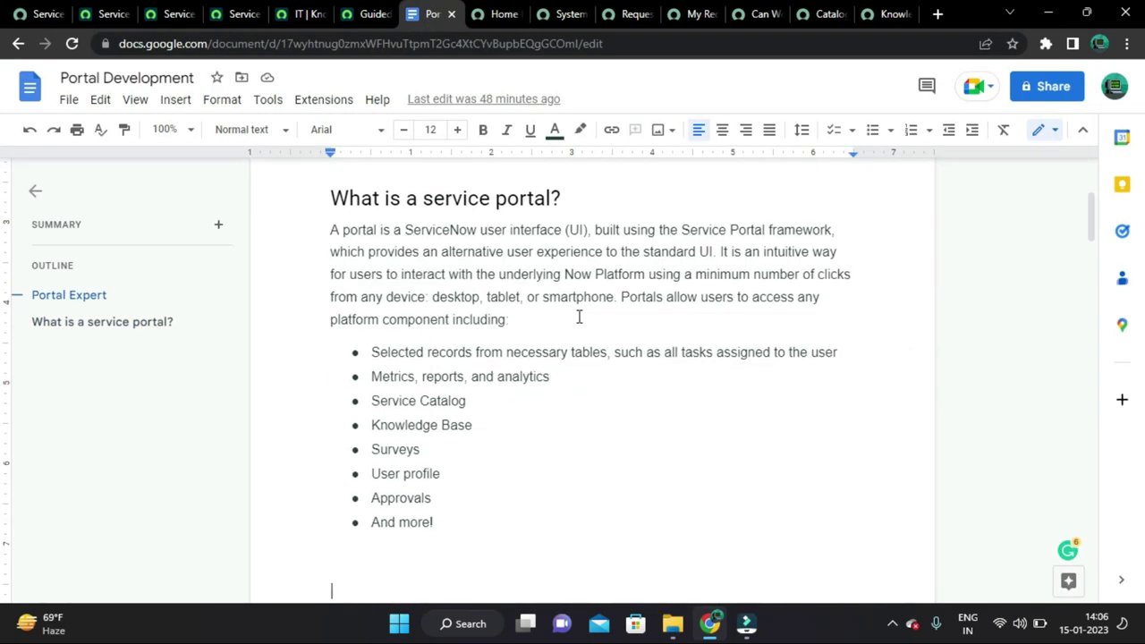
{"action": "scroll", "coordinate": [578, 315], "scroll_direction": "down", "scroll_amount": 7}
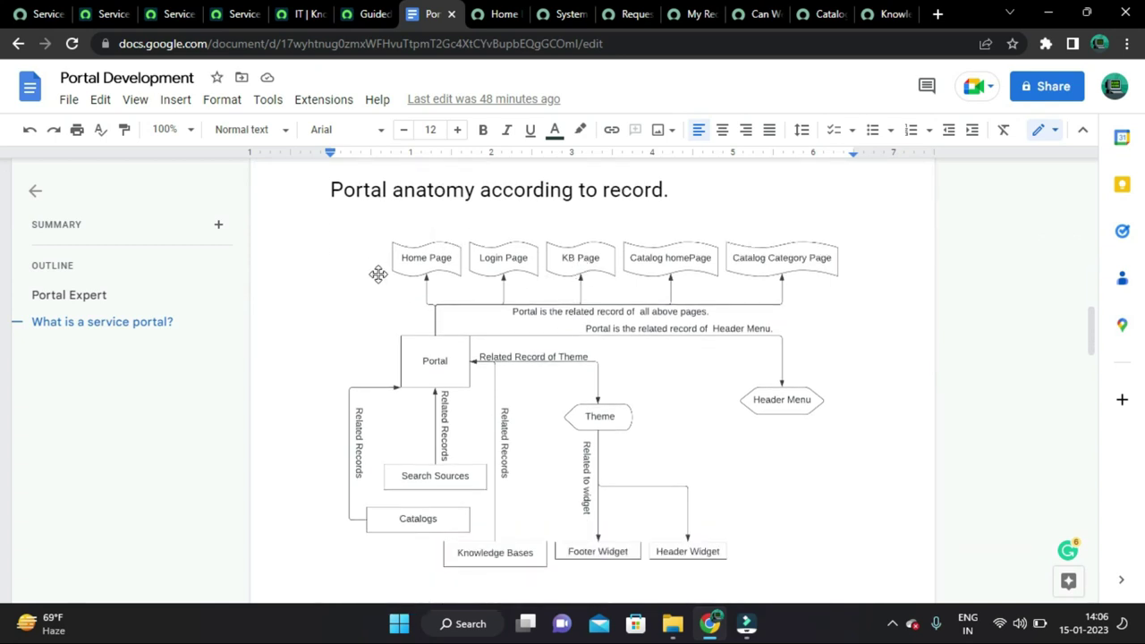
{"action": "scroll", "coordinate": [338, 308], "scroll_direction": "down", "scroll_amount": 1}
{"action": "scroll", "coordinate": [337, 308], "scroll_direction": "up", "scroll_amount": 1}
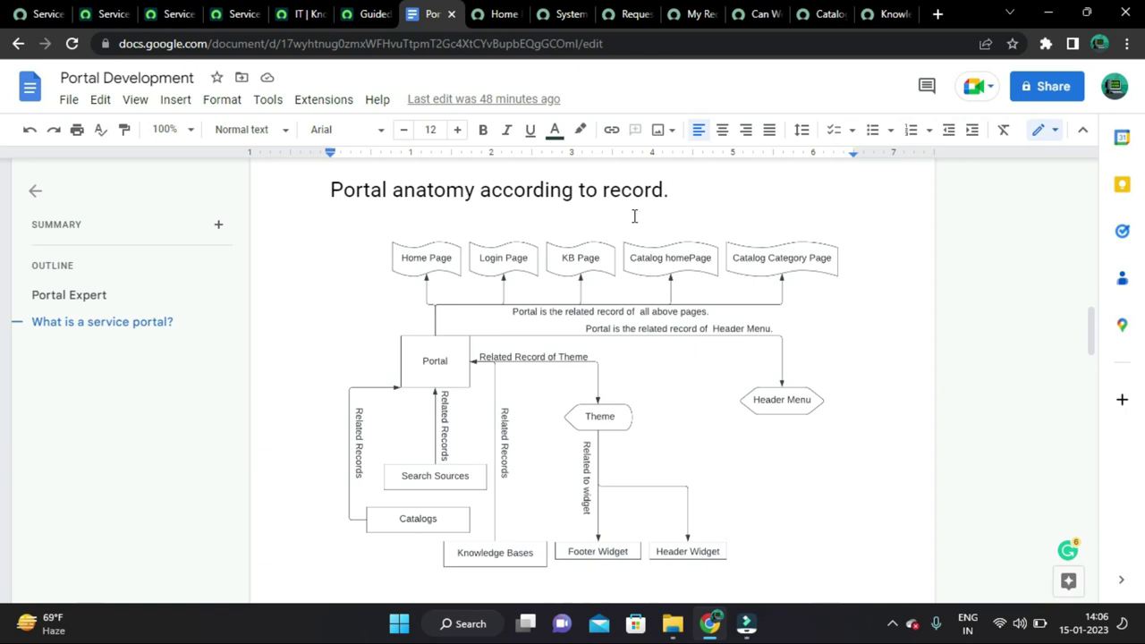
{"action": "scroll", "coordinate": [564, 222], "scroll_direction": "down", "scroll_amount": 1}
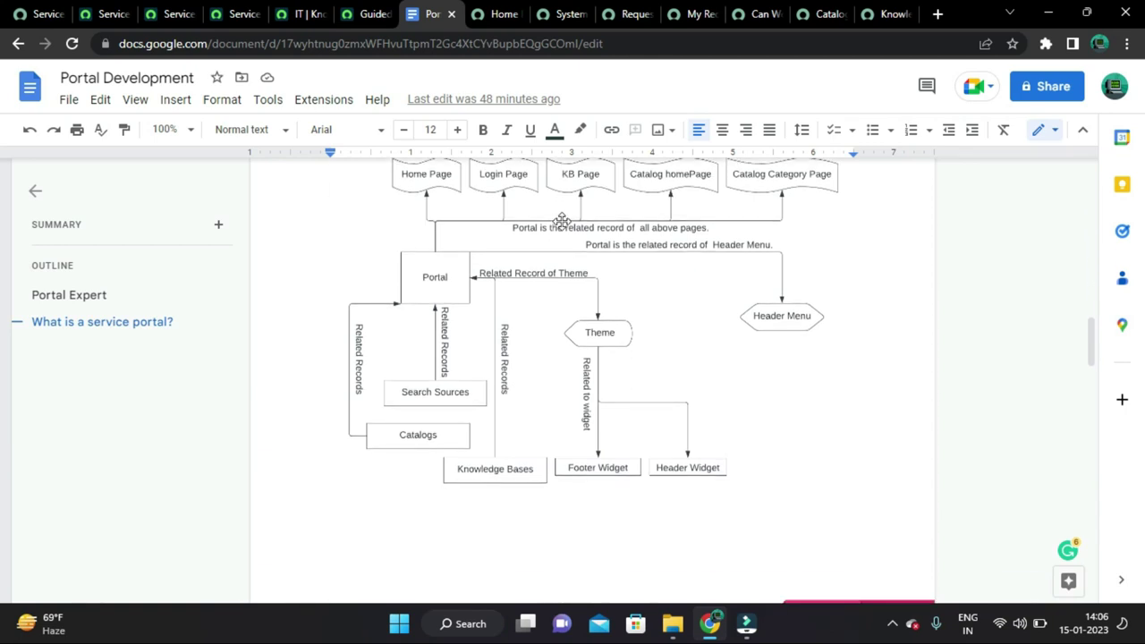
{"action": "scroll", "coordinate": [562, 222], "scroll_direction": "up", "scroll_amount": 1}
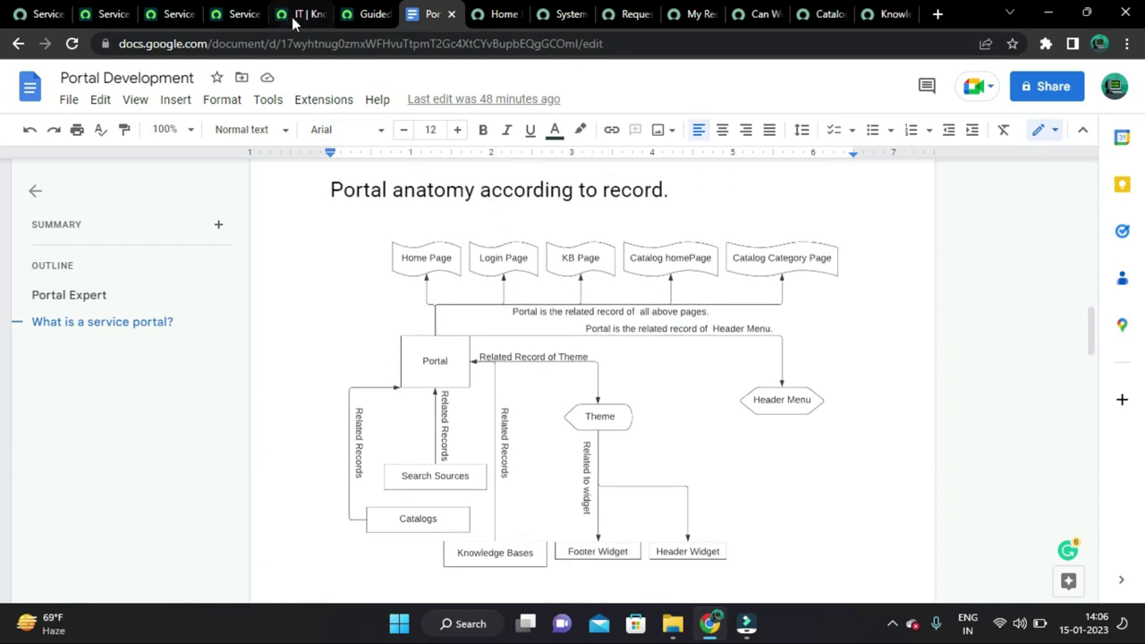
Look over the IT knowledge base record in ServiceNow, reload it, and close its browser tab.
{"action": "left_click", "coordinate": [298, 15]}
{"action": "scroll", "coordinate": [337, 301], "scroll_direction": "up", "scroll_amount": 6}
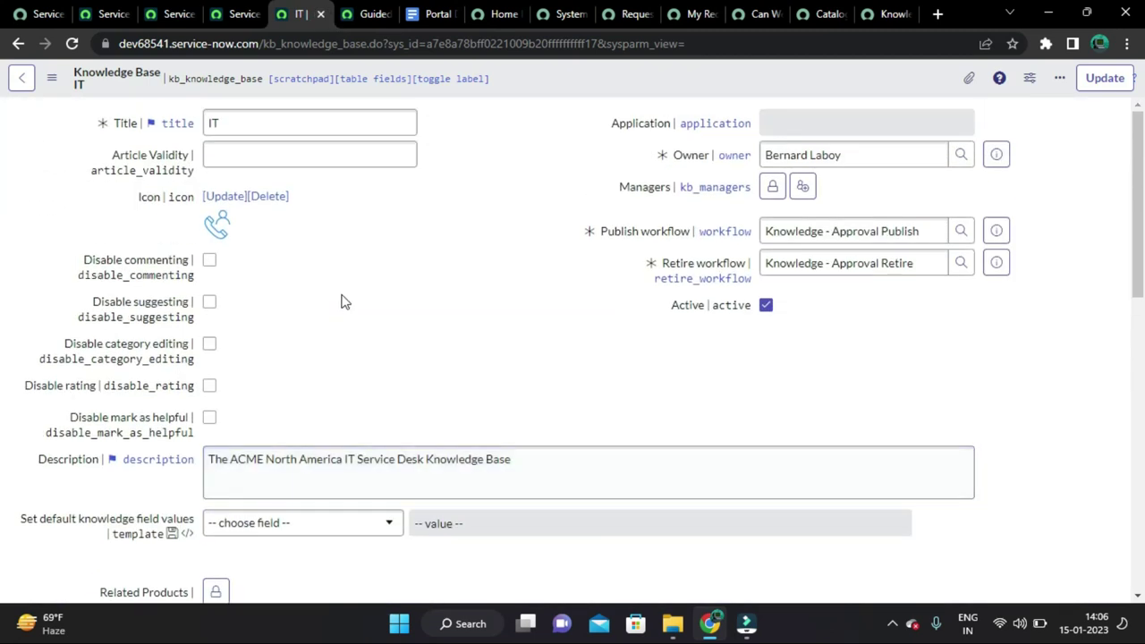
{"action": "left_click", "coordinate": [426, 252]}
{"action": "scroll", "coordinate": [474, 233], "scroll_direction": "down", "scroll_amount": 6}
{"action": "scroll", "coordinate": [472, 260], "scroll_direction": "up", "scroll_amount": 6}
{"action": "left_click", "coordinate": [237, 14]}
{"action": "left_click", "coordinate": [298, 14]}
{"action": "double_click", "coordinate": [486, 271]}
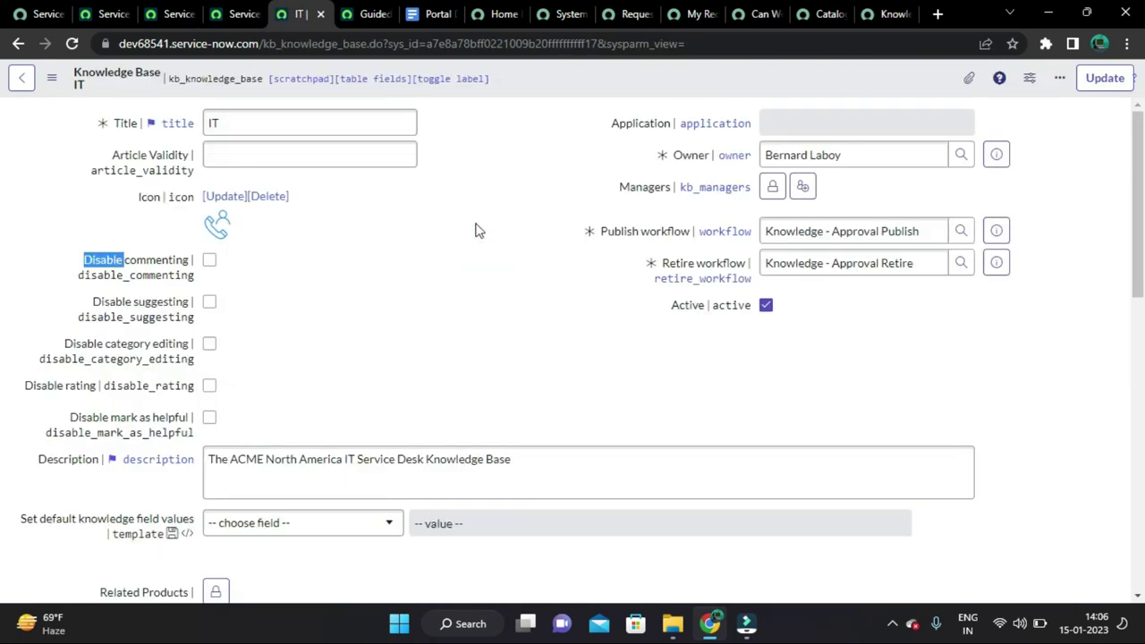
{"action": "double_click", "coordinate": [475, 230]}
{"action": "key", "text": "F5"}
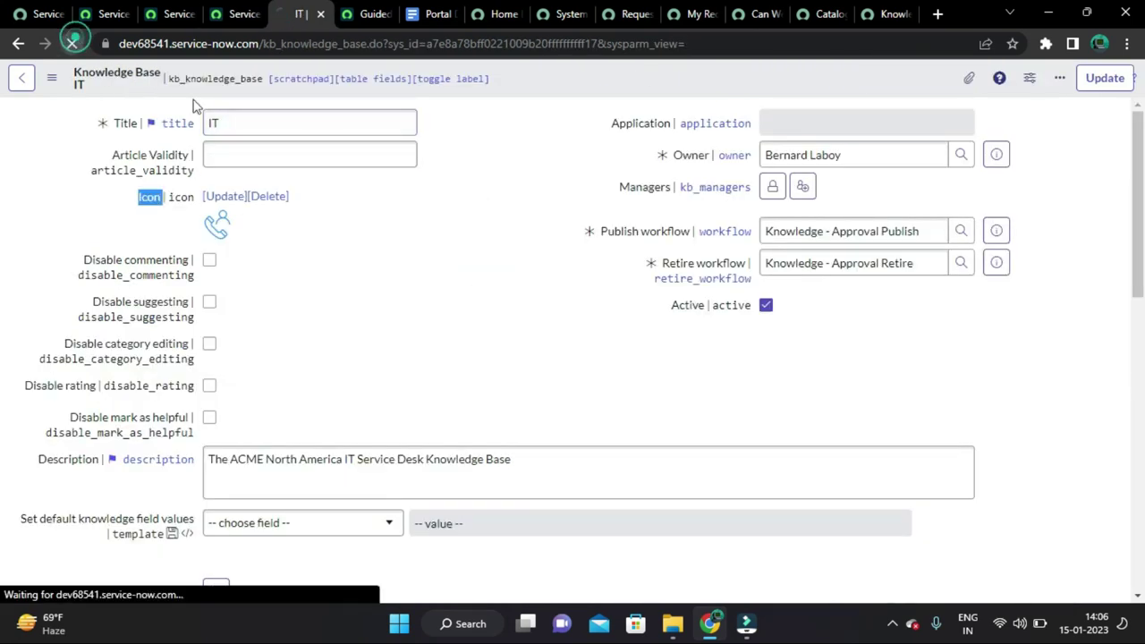
{"action": "left_click", "coordinate": [320, 13]}
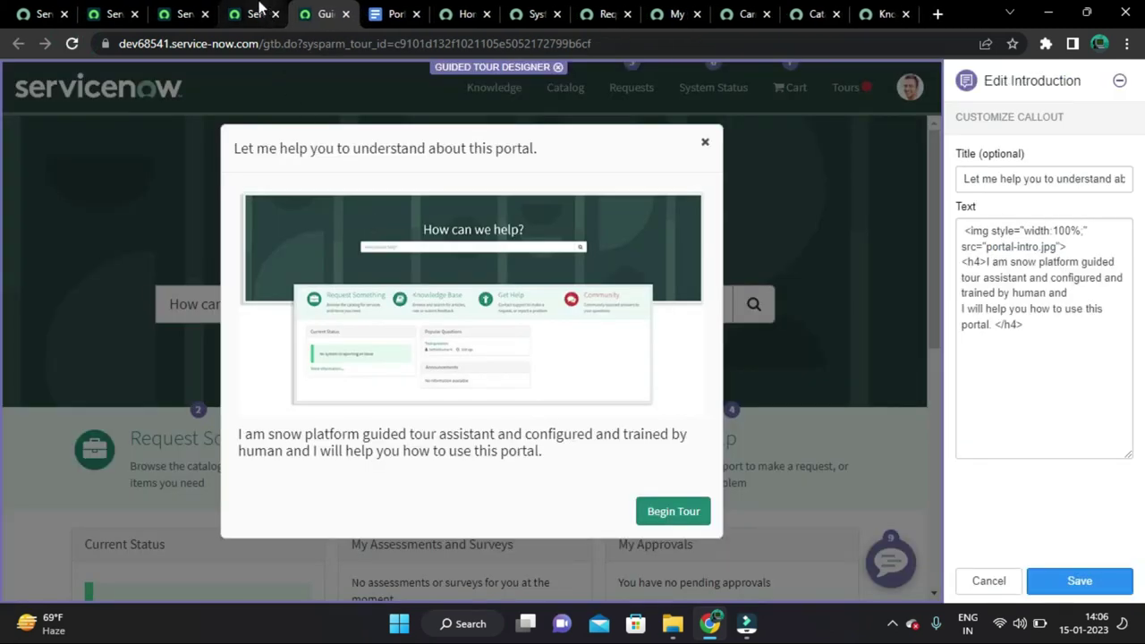
Bring up the Service Portal record in ServiceNow and review its title, URL suffix and Homepage fields.
{"action": "left_click", "coordinate": [253, 14]}
{"action": "scroll", "coordinate": [429, 289], "scroll_direction": "up", "scroll_amount": 15}
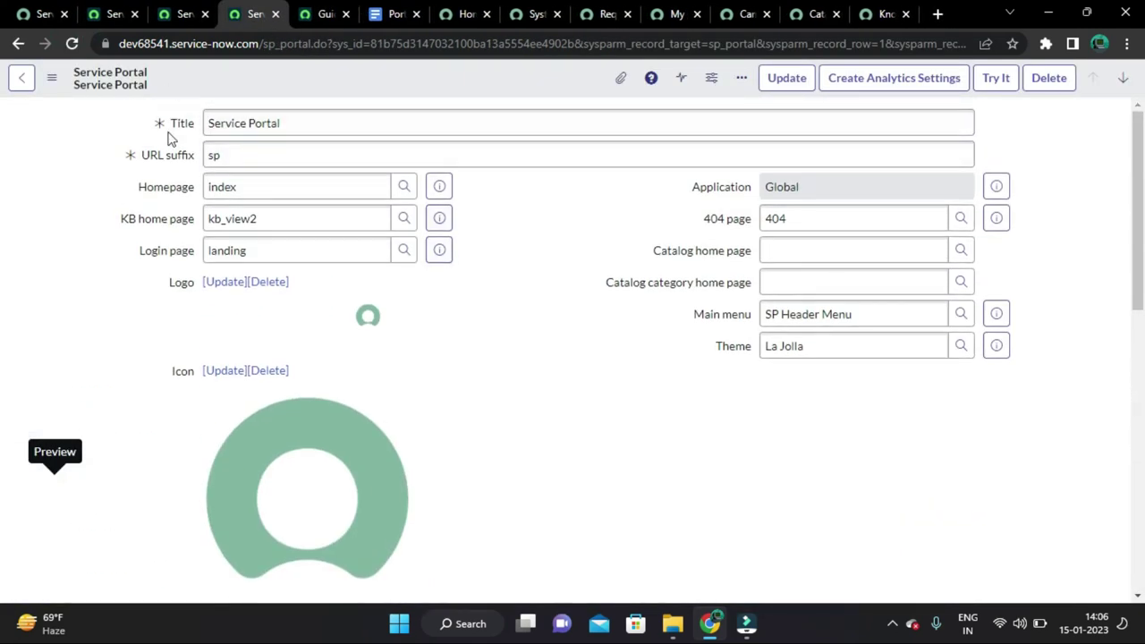
{"action": "left_click", "coordinate": [544, 235]}
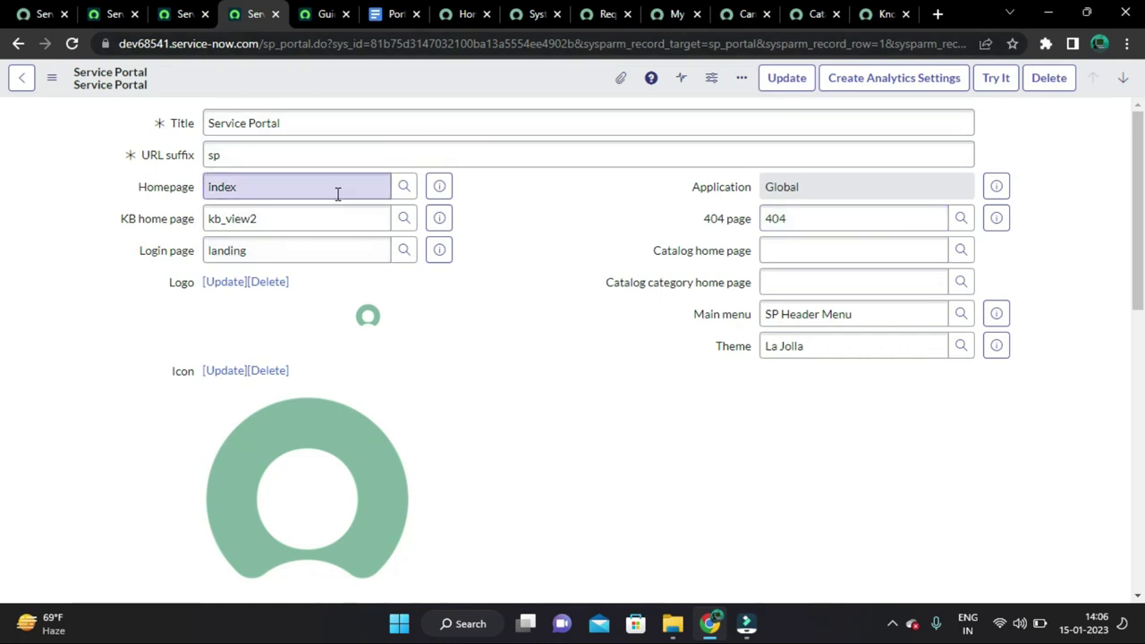
Compare the page boxes in the Google Docs portal anatomy diagram with the Service Portal record, and select the diagram.
{"action": "left_click", "coordinate": [394, 13]}
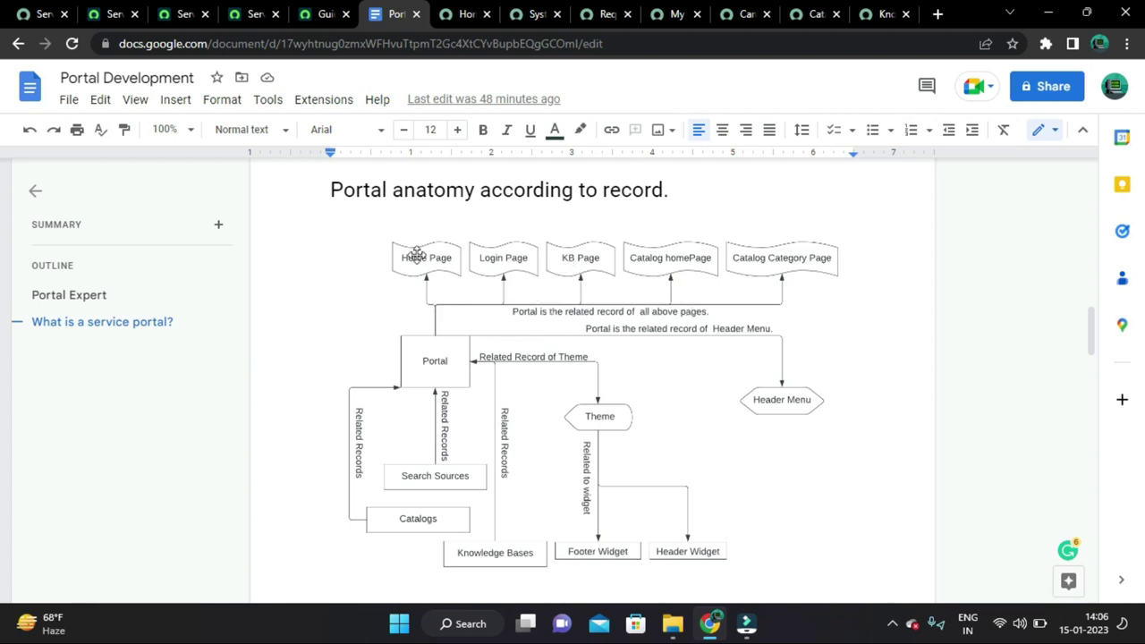
{"action": "left_click", "coordinate": [240, 15]}
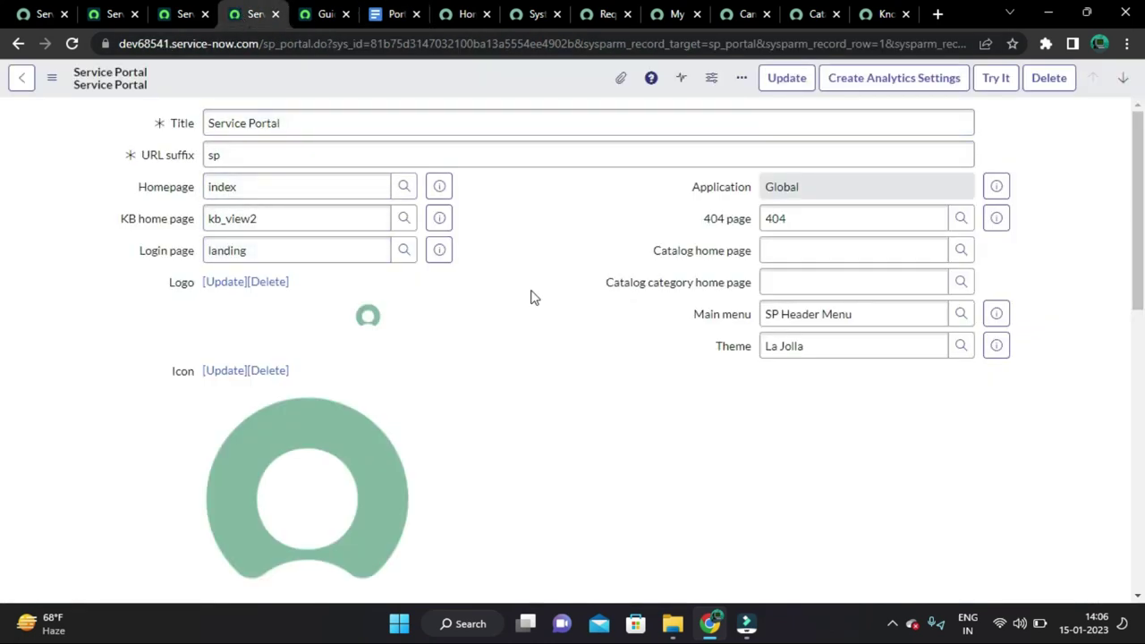
{"action": "left_click", "coordinate": [391, 14]}
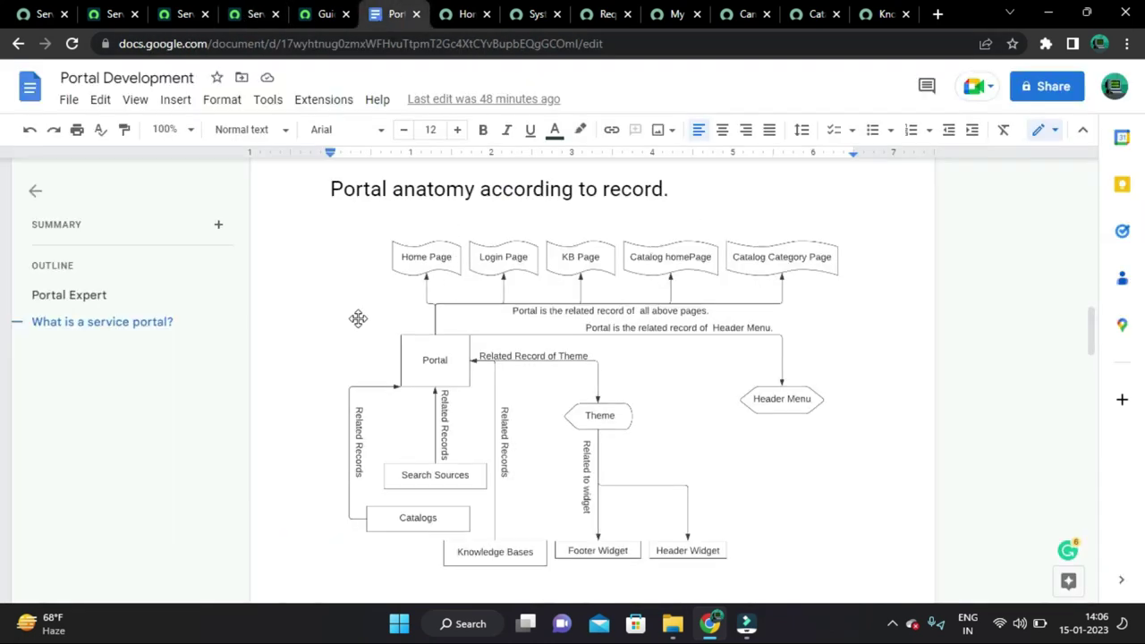
{"action": "left_click", "coordinate": [421, 278]}
{"action": "left_click", "coordinate": [437, 304]}
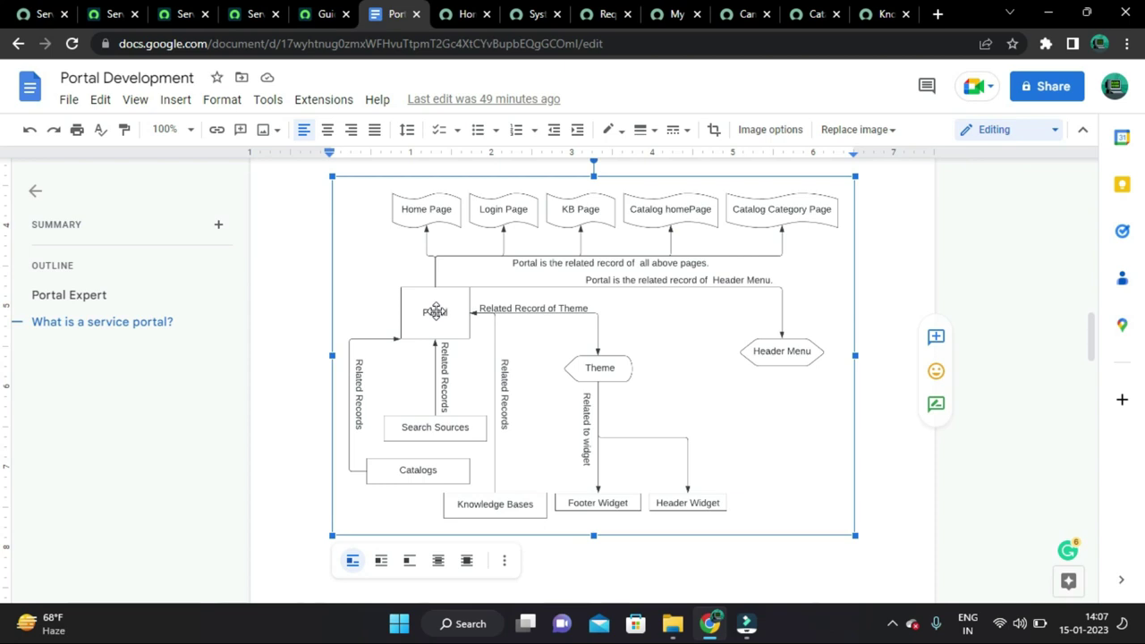
Examine the Service Portal record's page references, focusing on the Homepage field, and return to the anatomy diagram in Google Docs.
{"action": "left_click", "coordinate": [254, 15]}
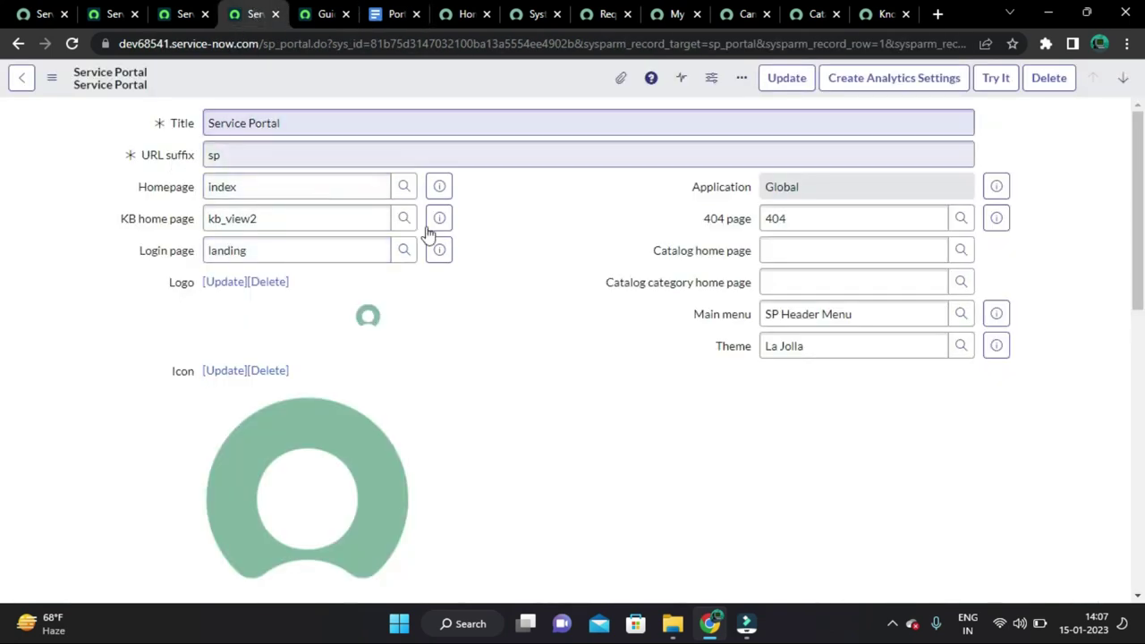
{"action": "left_click", "coordinate": [512, 242]}
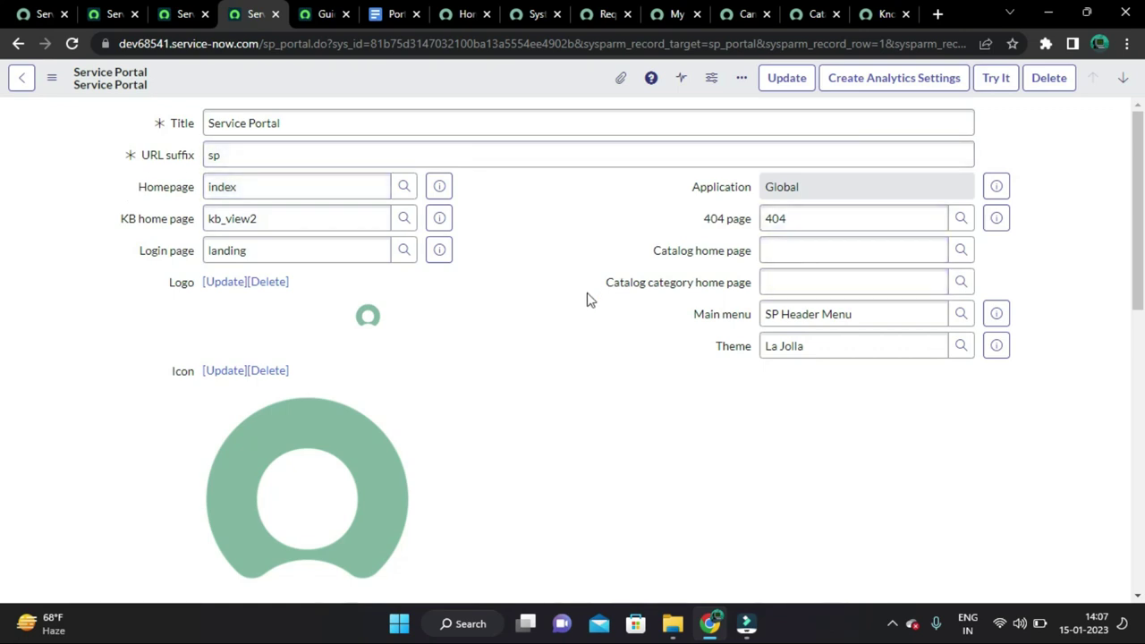
{"action": "left_click", "coordinate": [209, 186]}
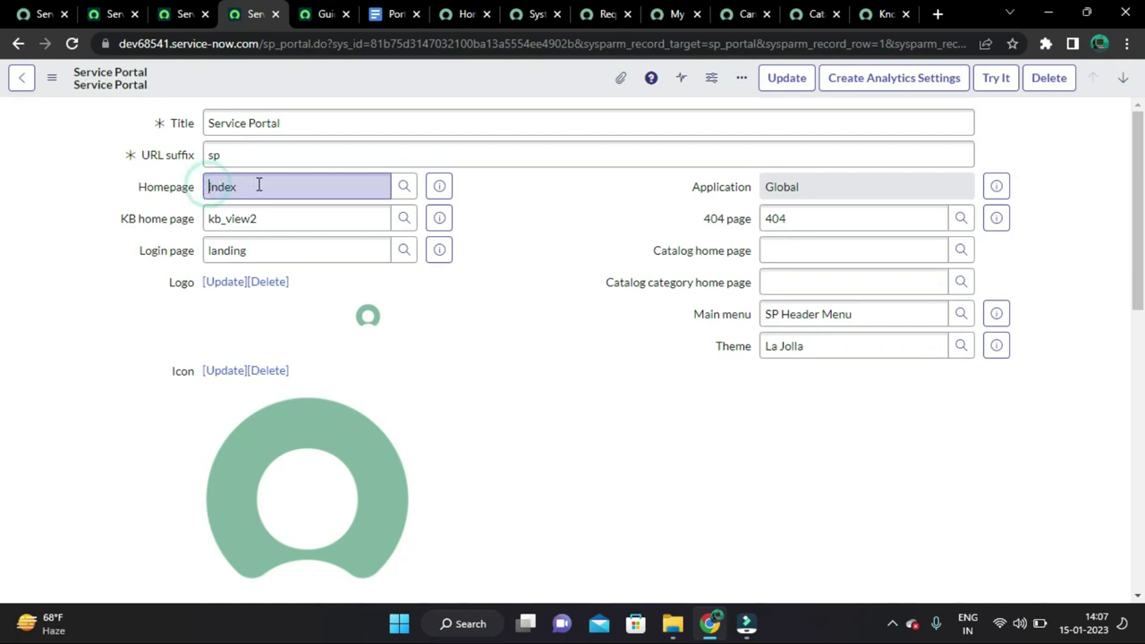
{"action": "left_click", "coordinate": [528, 189]}
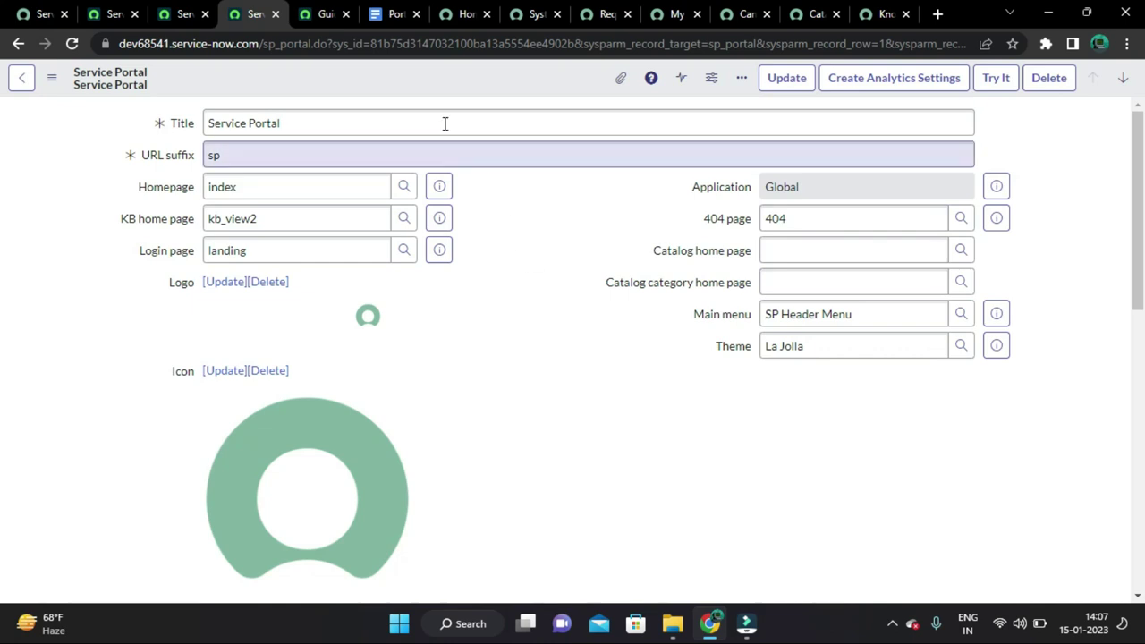
{"action": "left_click", "coordinate": [383, 16]}
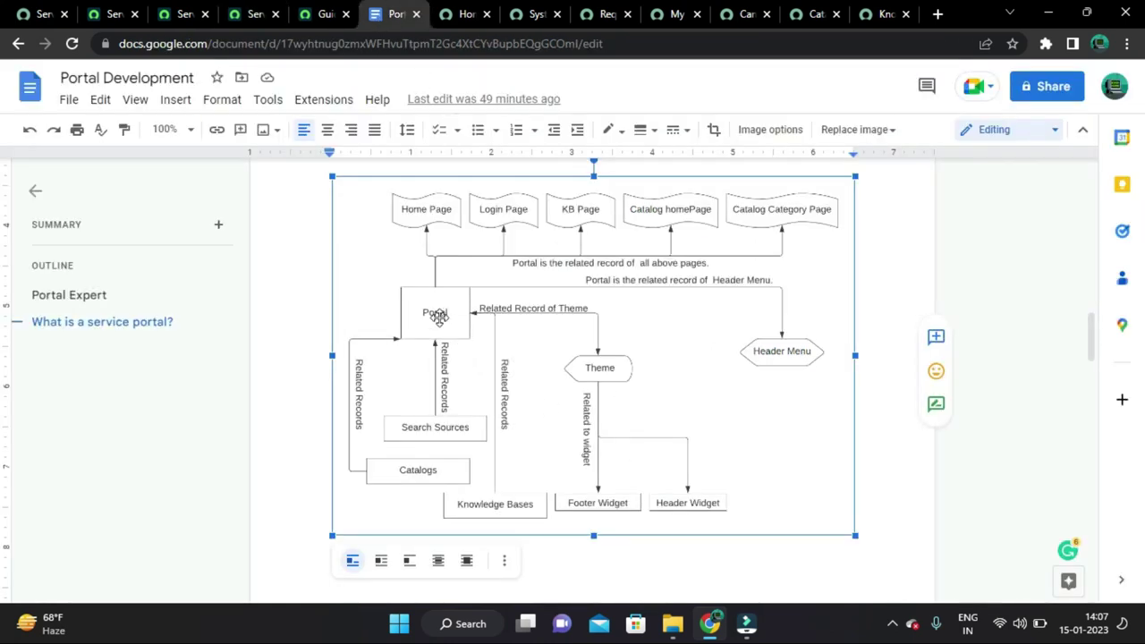